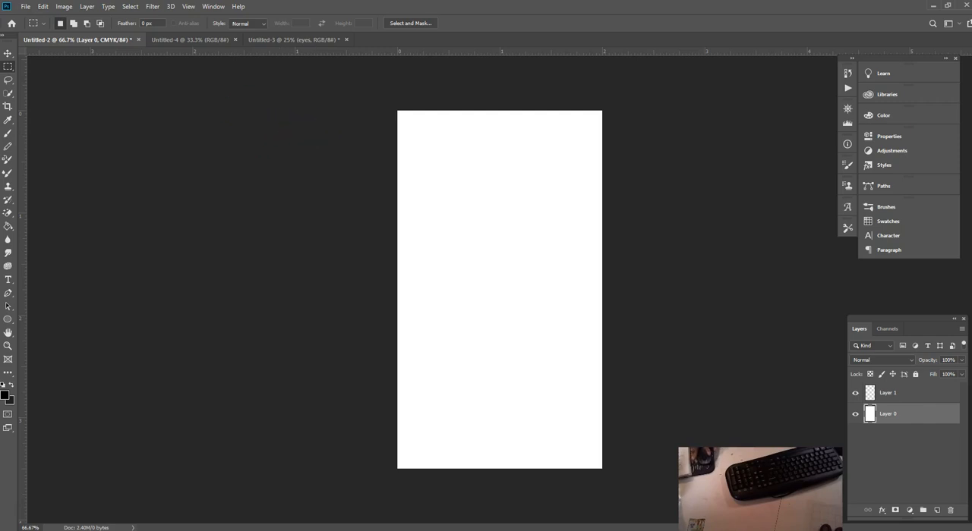
# Step: Add a Pattern Overlay effect to Layer 0 and browse the pattern library down to the light blue patterns
pyautogui.click(8, 54)
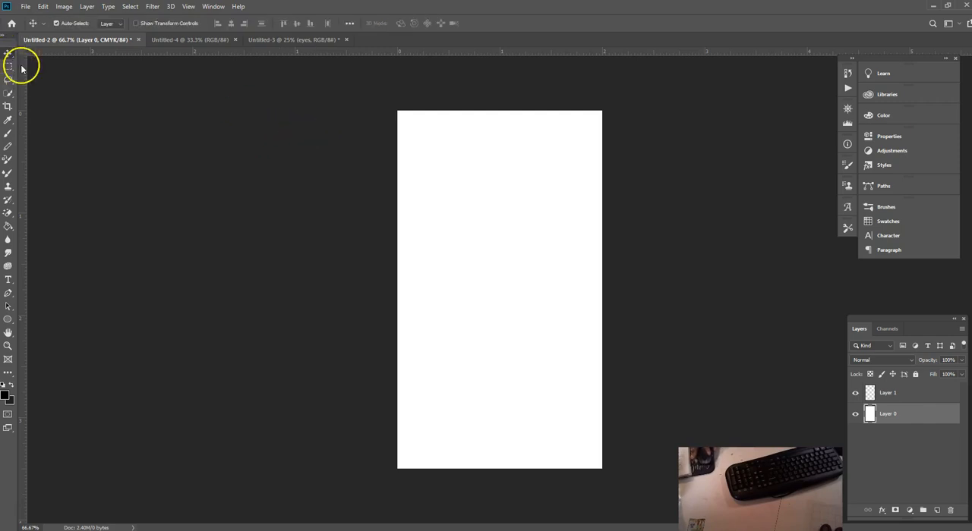
pyautogui.click(501, 272)
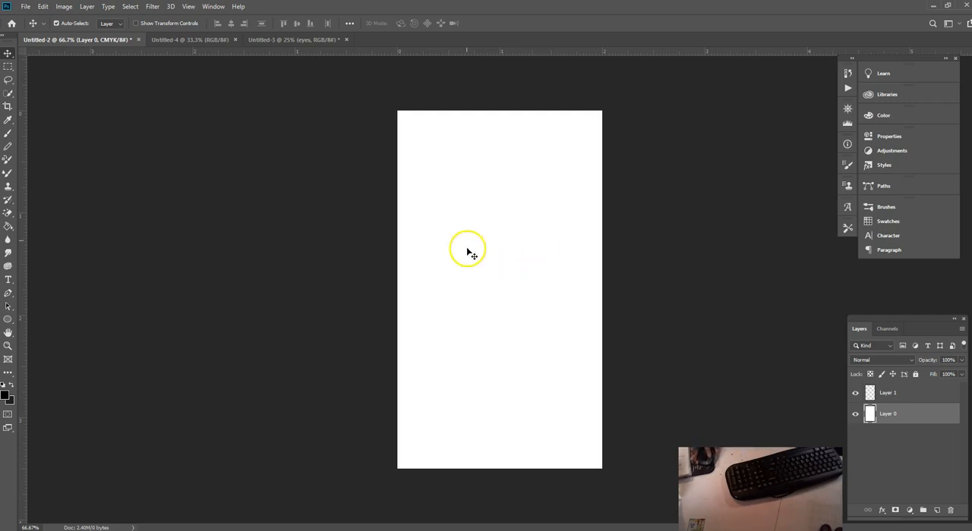
pyautogui.click(883, 510)
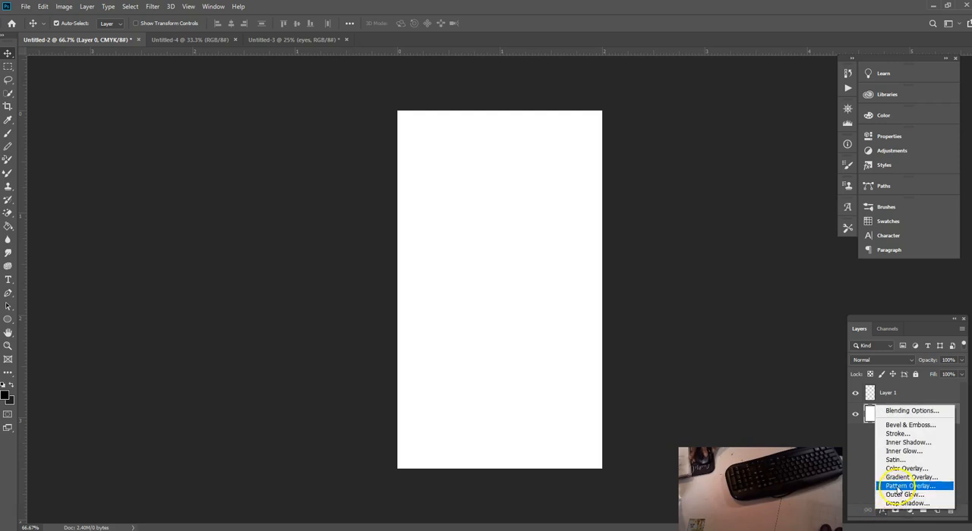
pyautogui.click(898, 485)
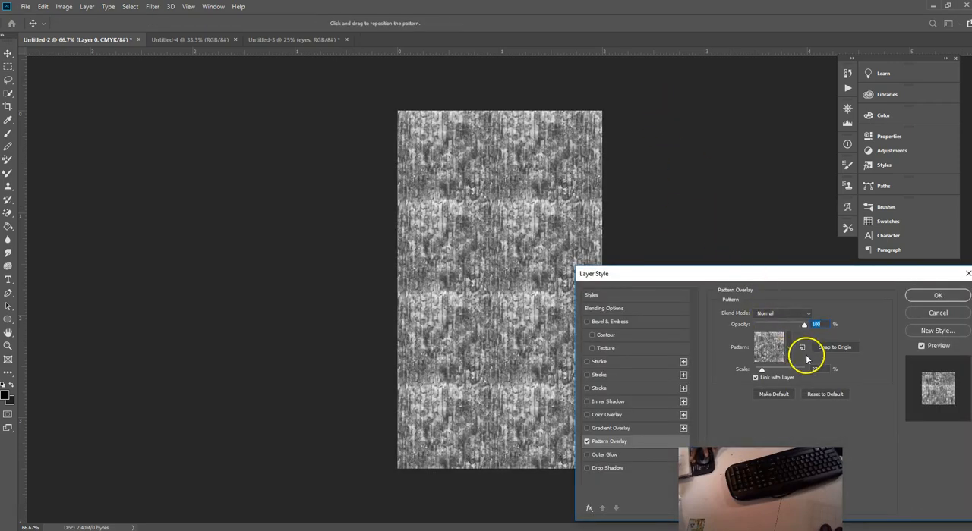
pyautogui.click(788, 351)
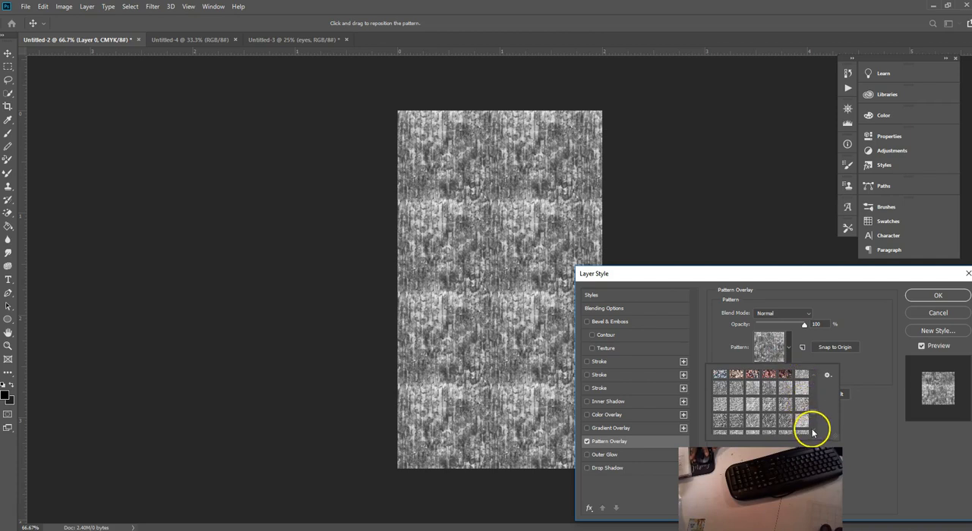
pyautogui.scroll(-5, 812, 431)
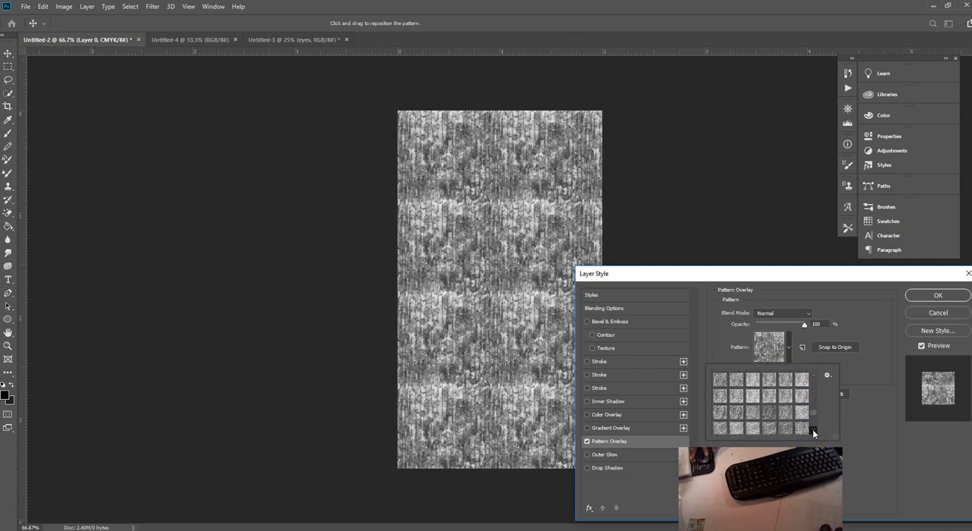
pyautogui.scroll(-5, 812, 429)
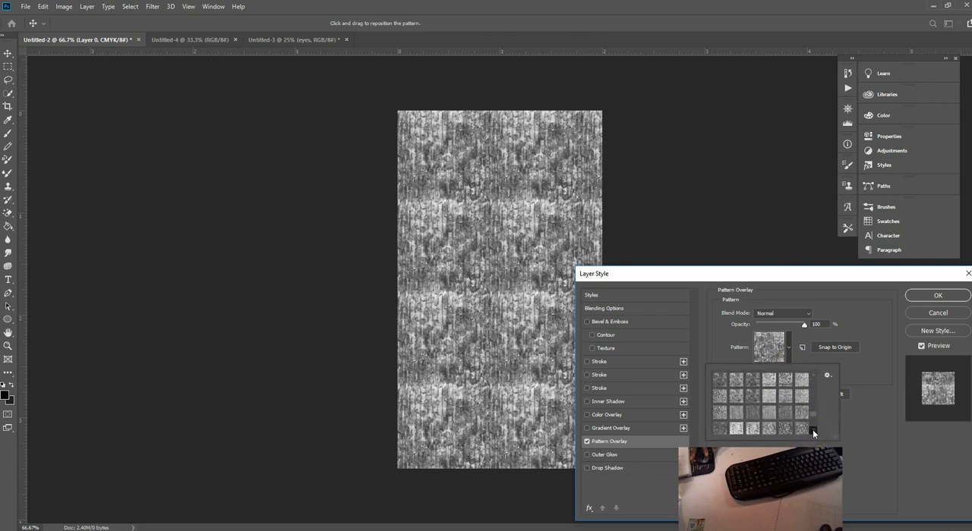
pyautogui.scroll(-5, 812, 429)
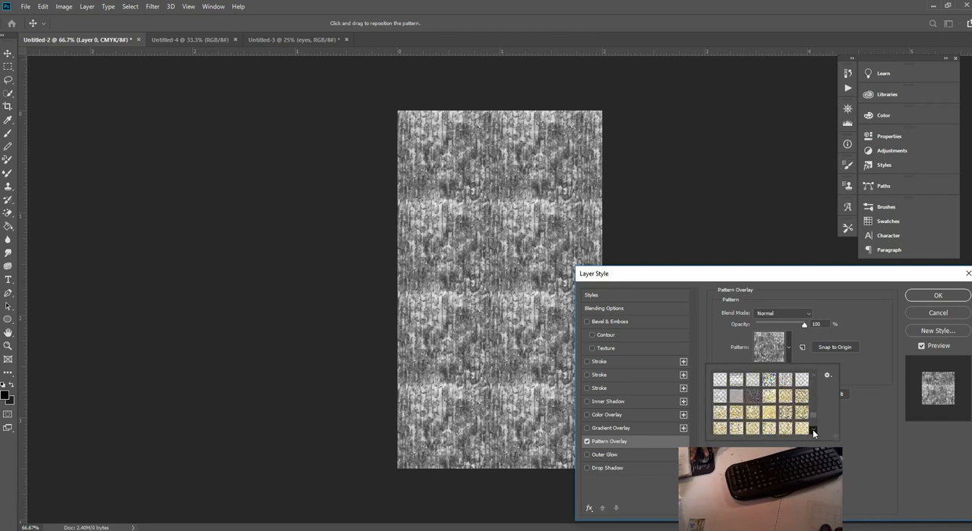
pyautogui.scroll(-5, 812, 430)
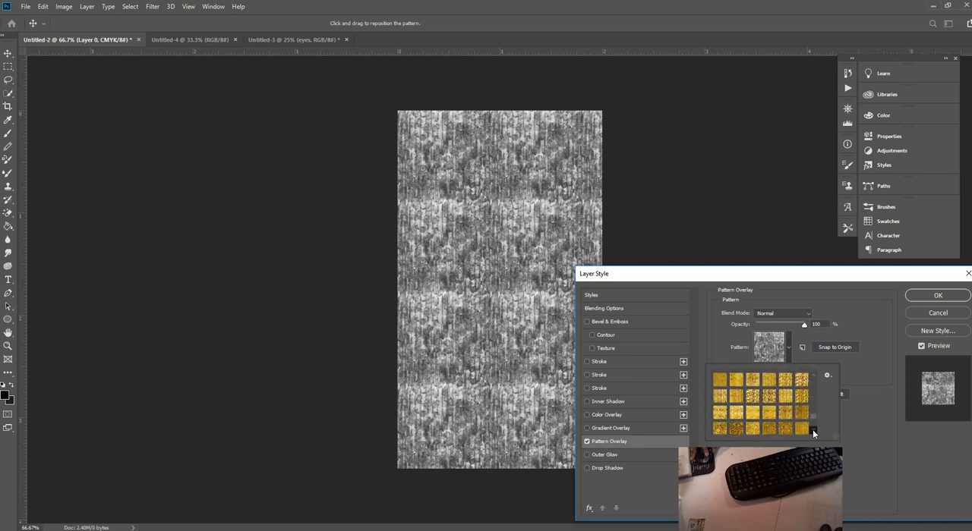
pyautogui.scroll(-5, 812, 430)
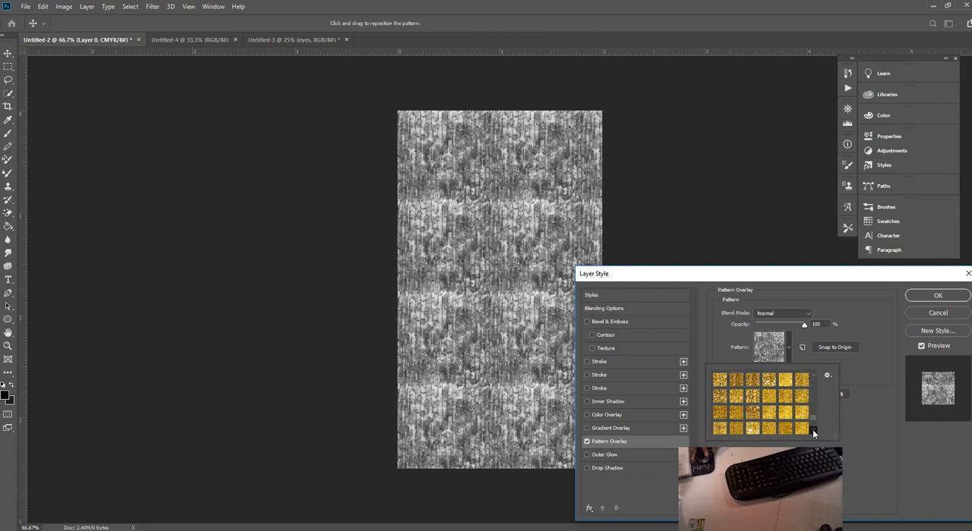
pyautogui.scroll(-5, 812, 430)
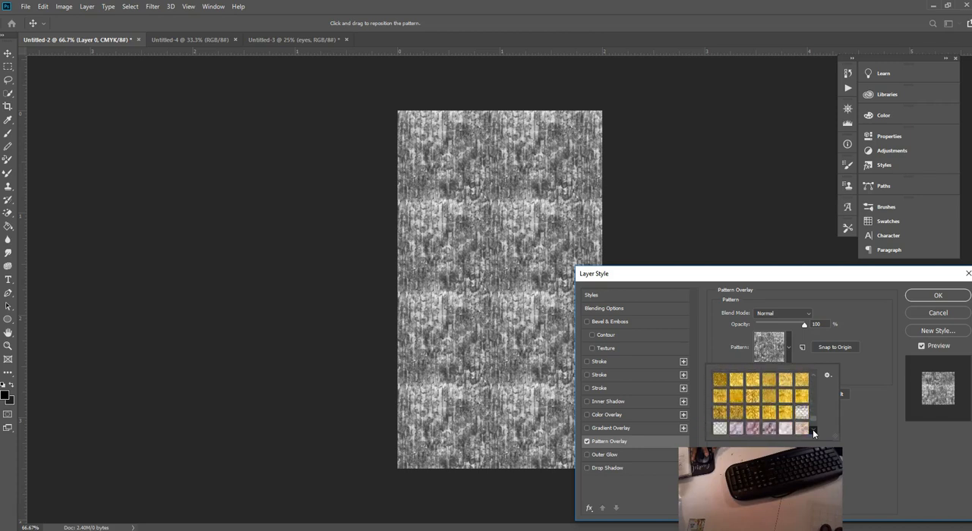
pyautogui.scroll(-5, 812, 430)
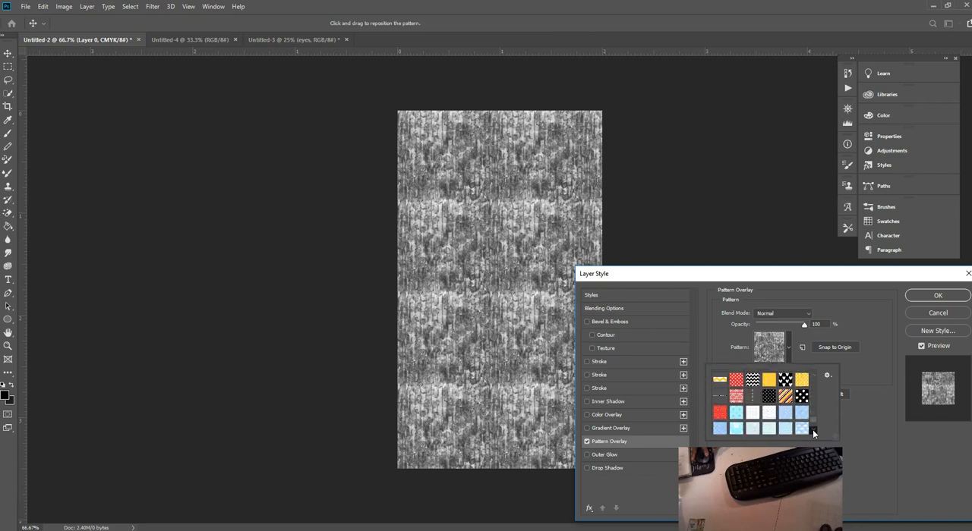
# Step: Try the blue polka-dot, wave, lattice, triangle and striped patterns as the overlay on Layer 0
pyautogui.click(735, 412)
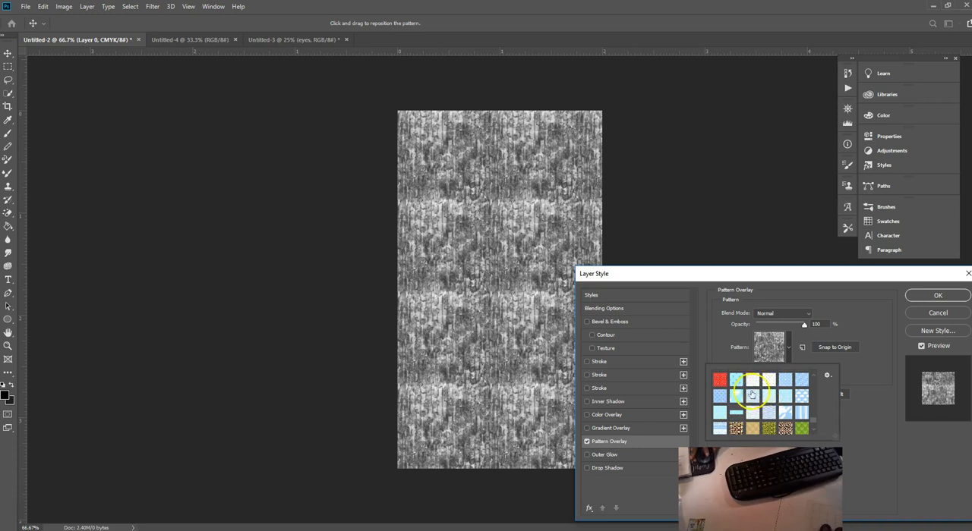
pyautogui.click(785, 380)
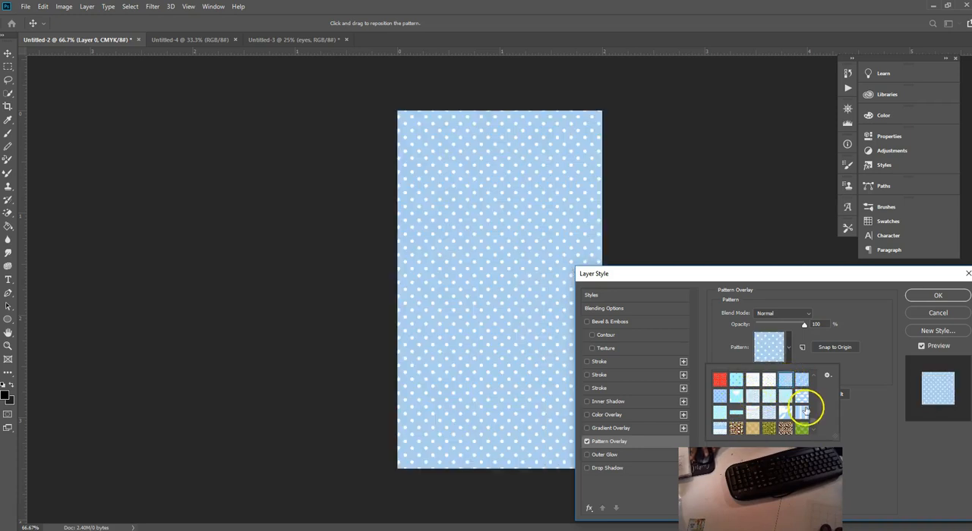
pyautogui.click(747, 416)
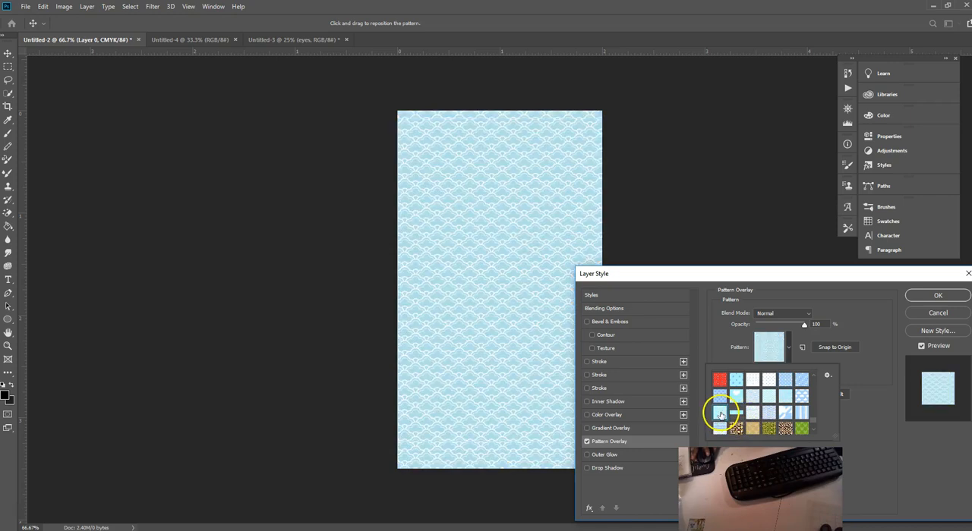
pyautogui.click(752, 412)
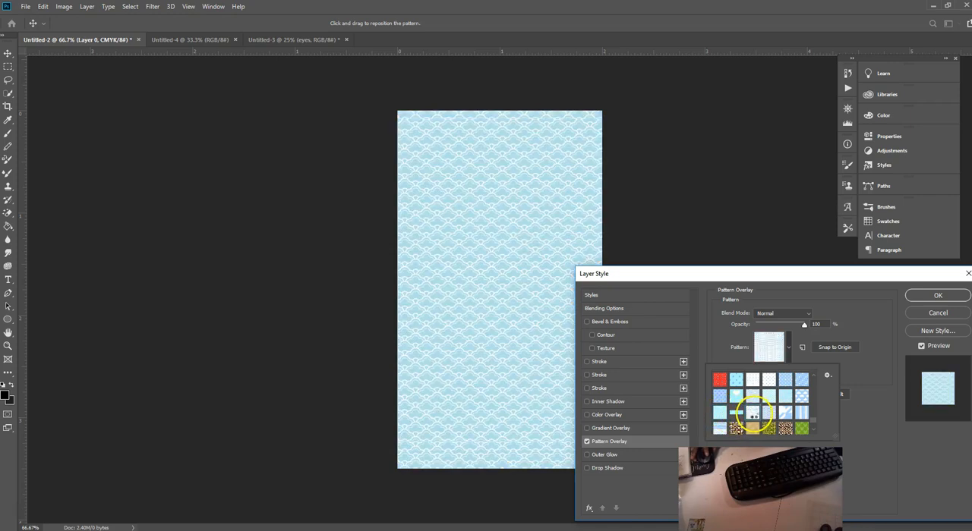
pyautogui.click(813, 432)
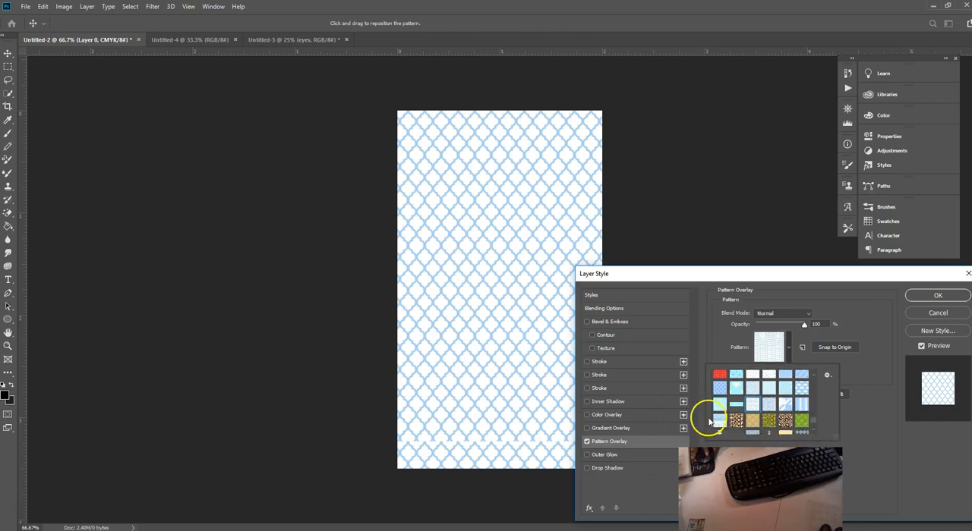
pyautogui.click(717, 420)
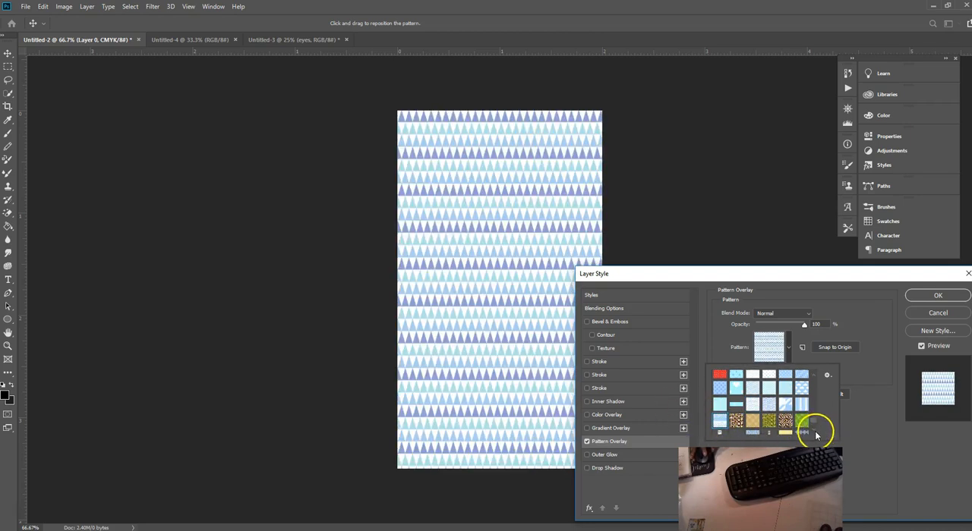
pyautogui.click(814, 432)
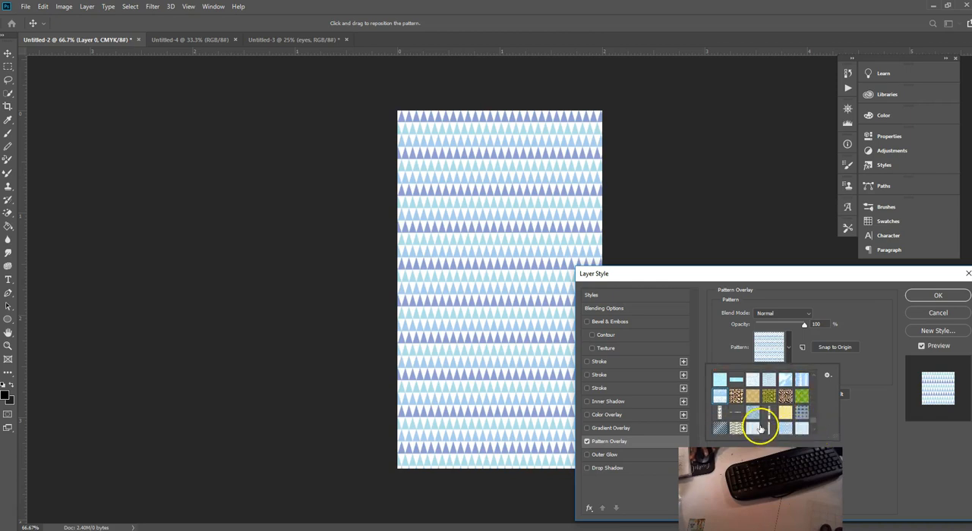
pyautogui.click(729, 419)
pyautogui.click(736, 414)
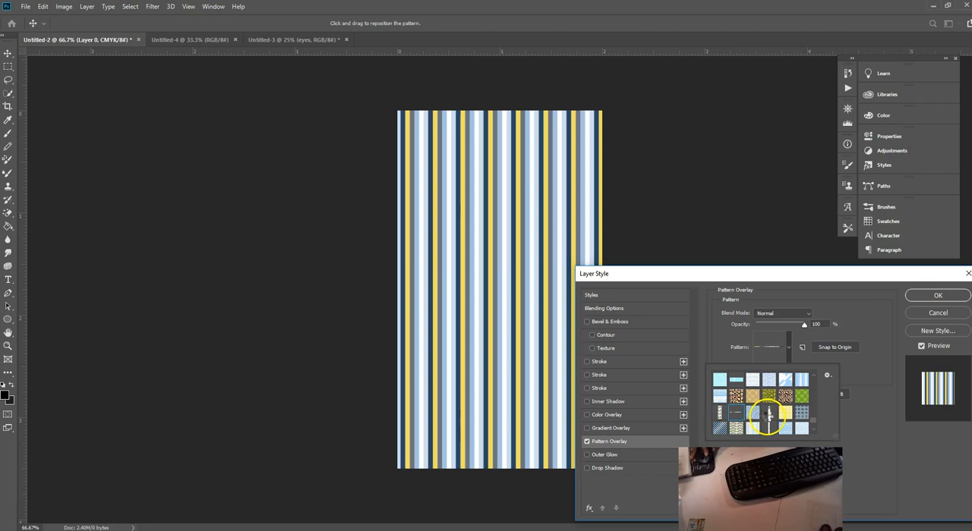
# Step: Apply the light blue pattern with yellow and grey stars to Layer 0 and set its scale to 47%
pyautogui.click(768, 415)
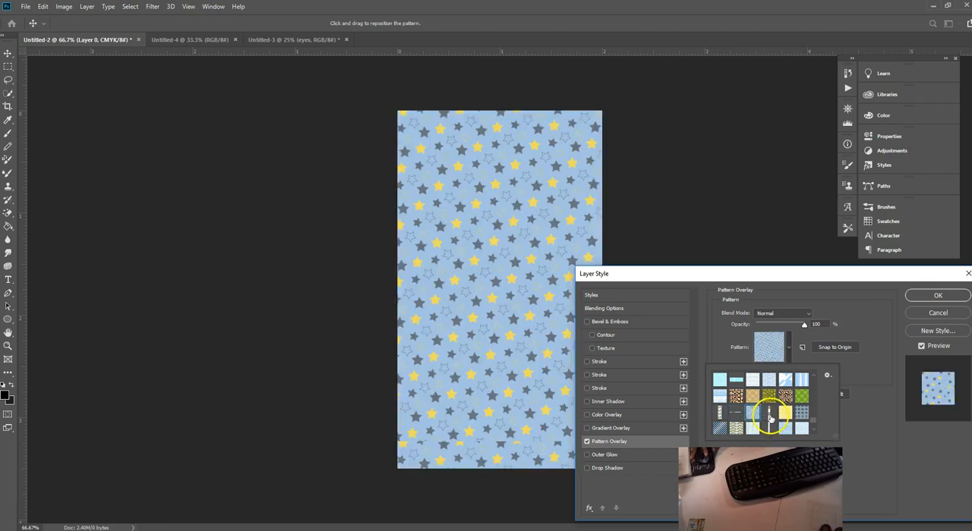
pyautogui.click(848, 368)
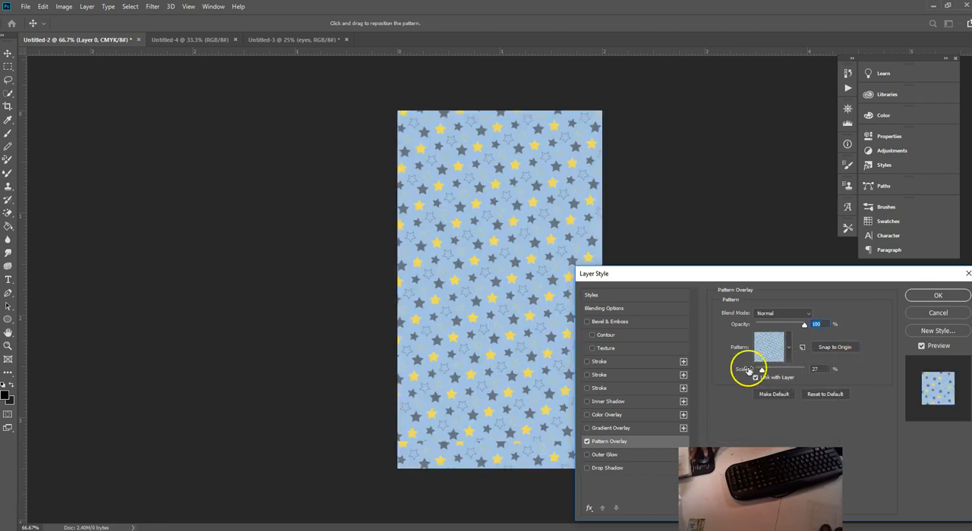
pyautogui.moveTo(762, 369); pyautogui.dragTo(767, 371)
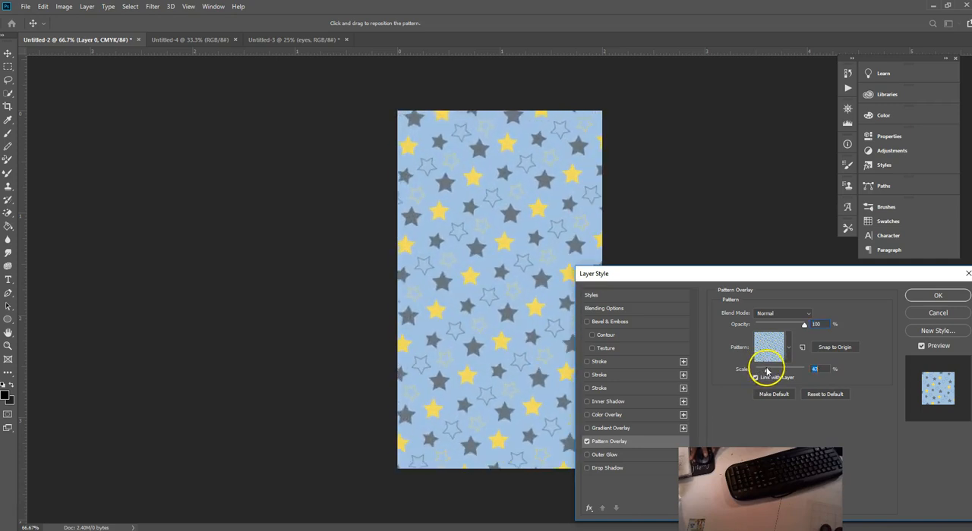
pyautogui.click(931, 295)
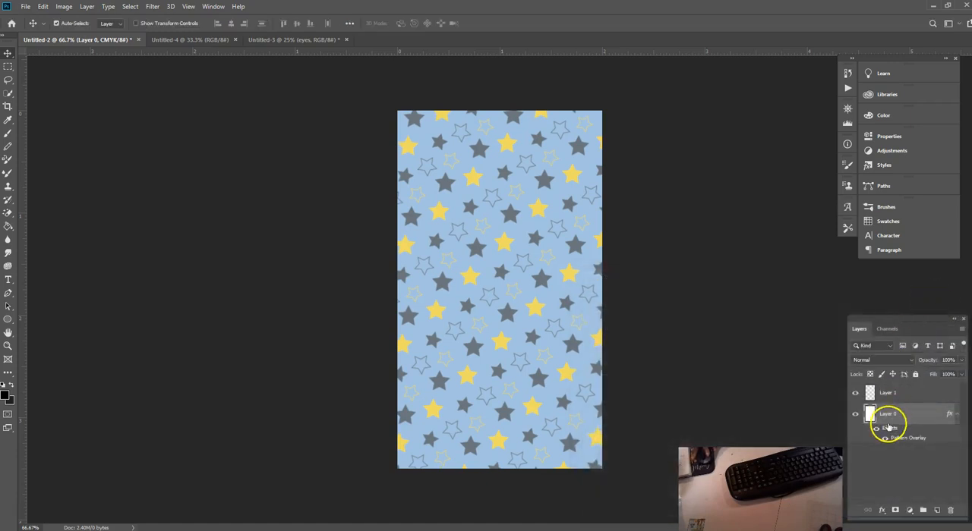
# Step: Delete the empty Layer 1 and create a fresh blank layer above Layer 0
pyautogui.click(889, 394)
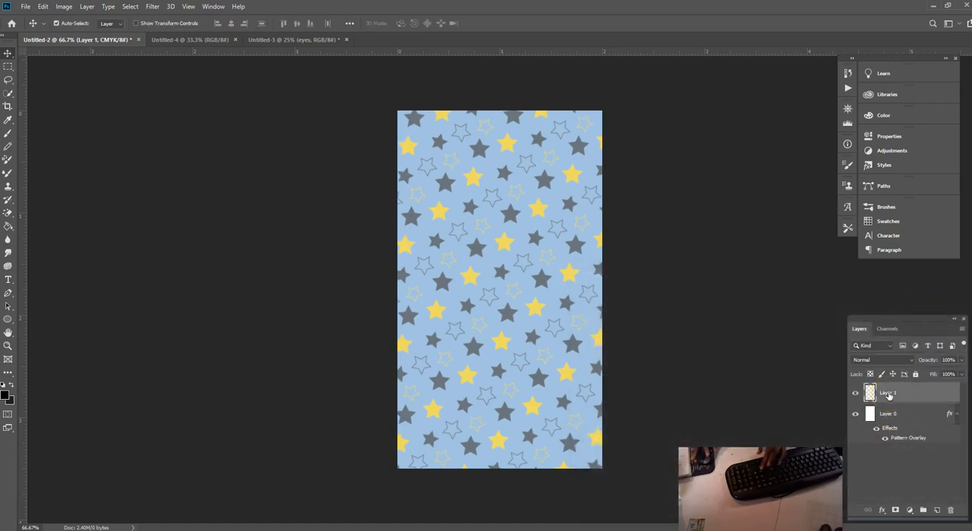
pyautogui.press('Delete')
pyautogui.click(936, 511)
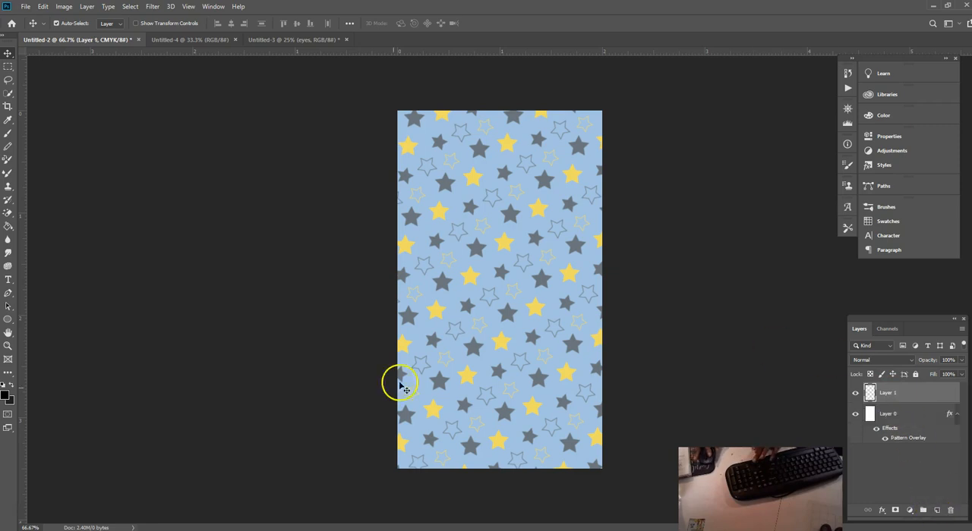
# Step: Start a text layer in the upper part of the canvas with the first line "Twinkle, Twinkle,"
pyautogui.click(8, 281)
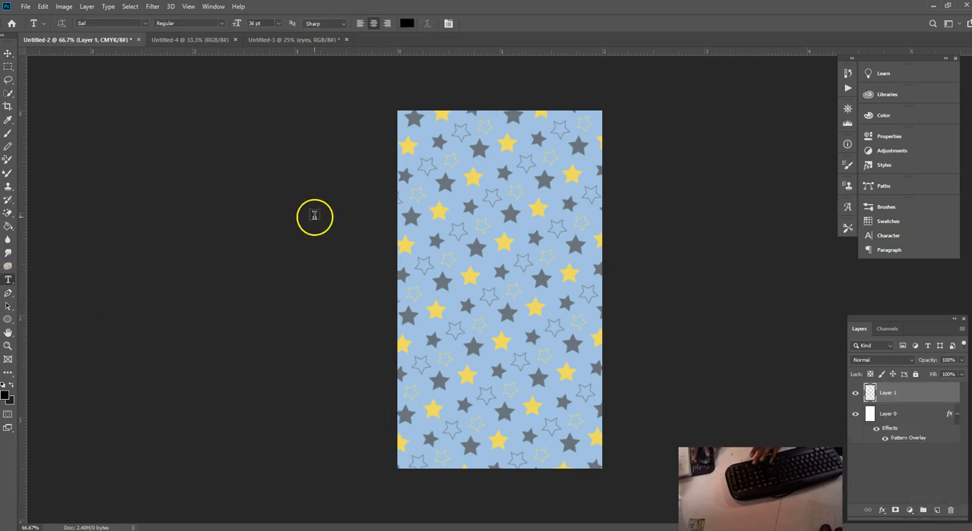
pyautogui.click(437, 207)
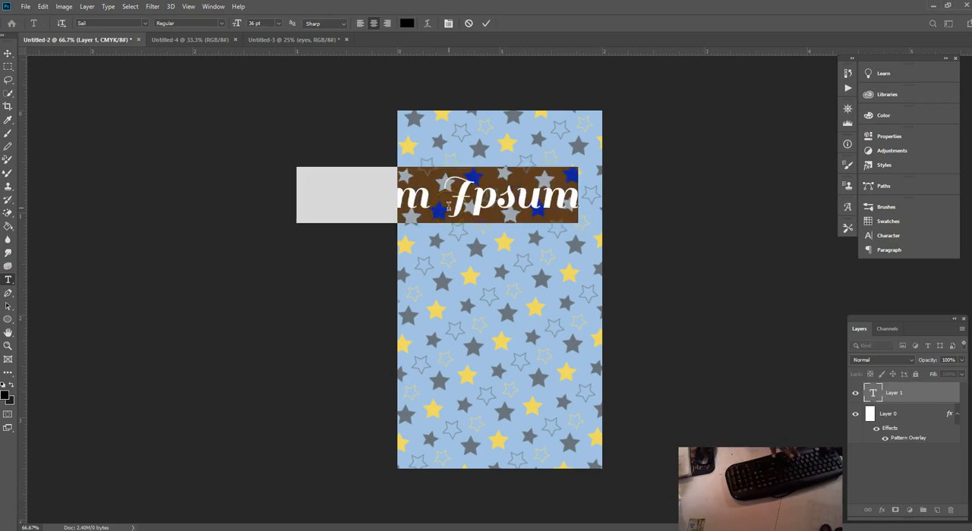
pyautogui.write('Tw')
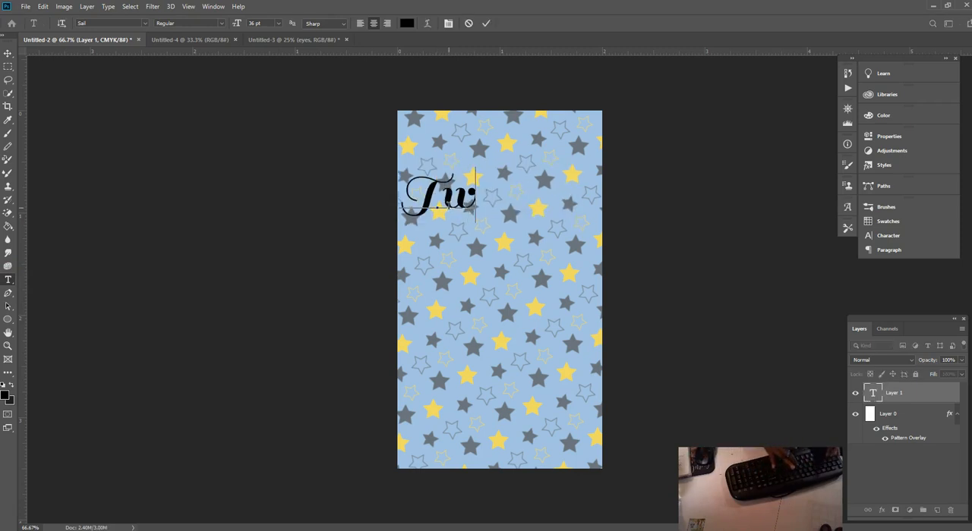
pyautogui.write('inkle')
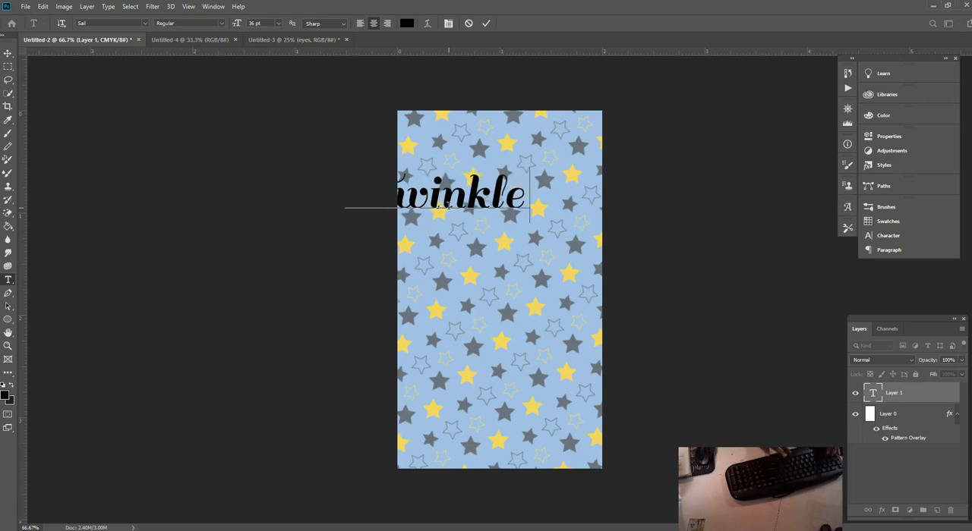
pyautogui.write(', Twinkl')
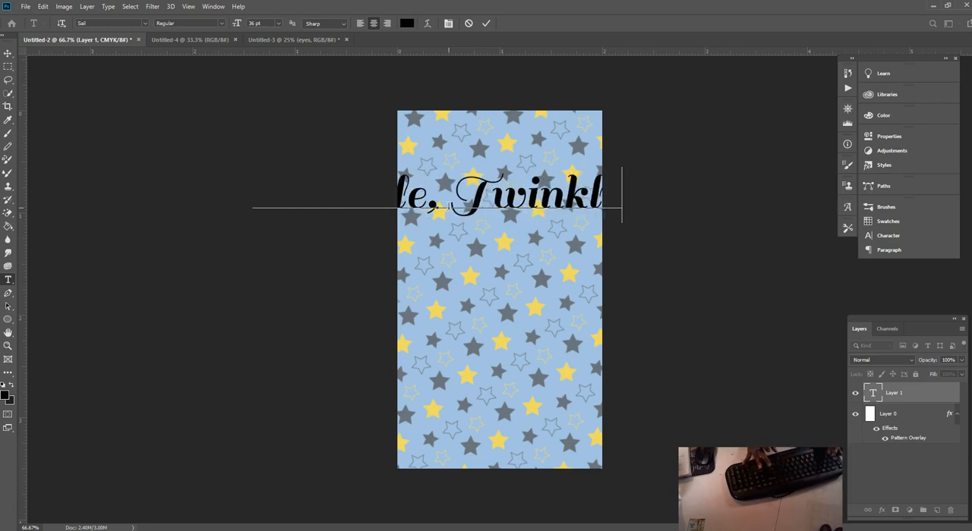
pyautogui.write('e')
# Step: Add a second line reading "Little Star" with a capital S and commit the text
pyautogui.press('Return')
pyautogui.write('Little ')
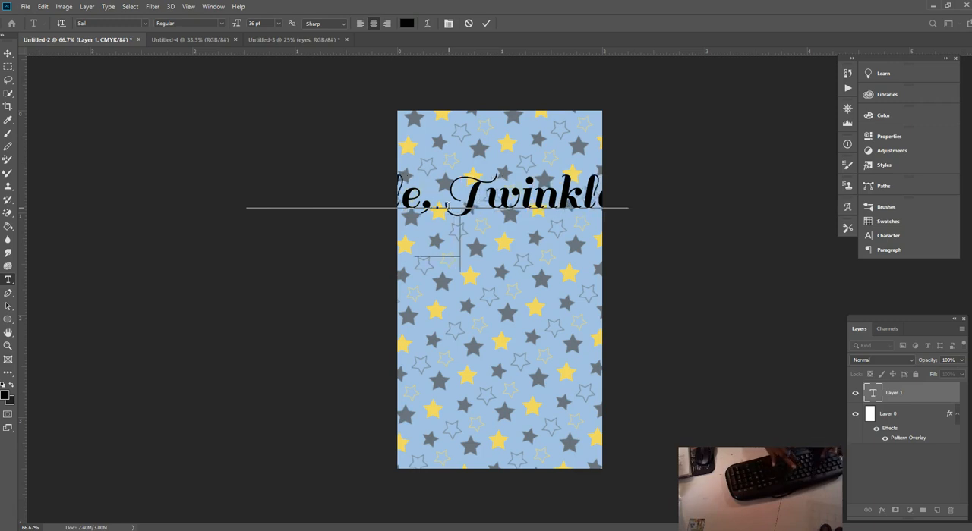
pyautogui.write('star')
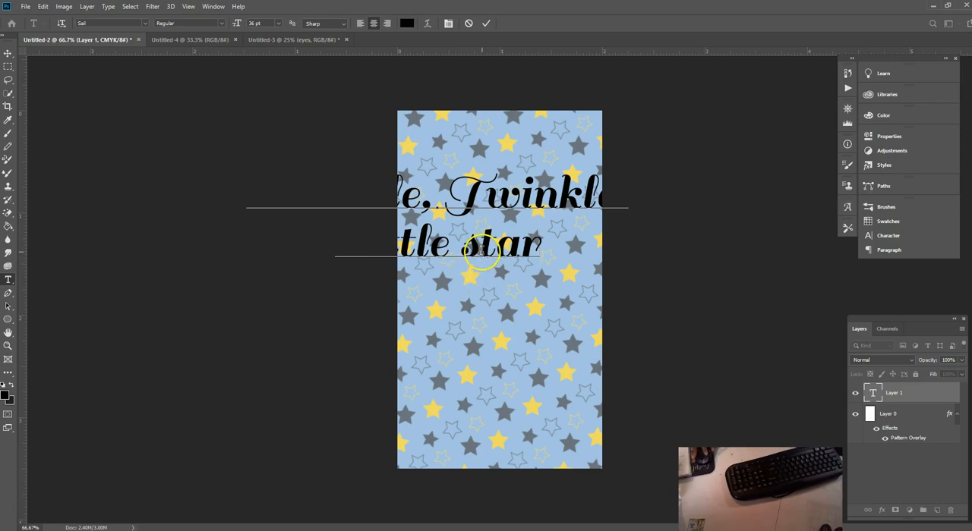
pyautogui.moveTo(481, 251); pyautogui.dragTo(463, 251)
pyautogui.write('Star')
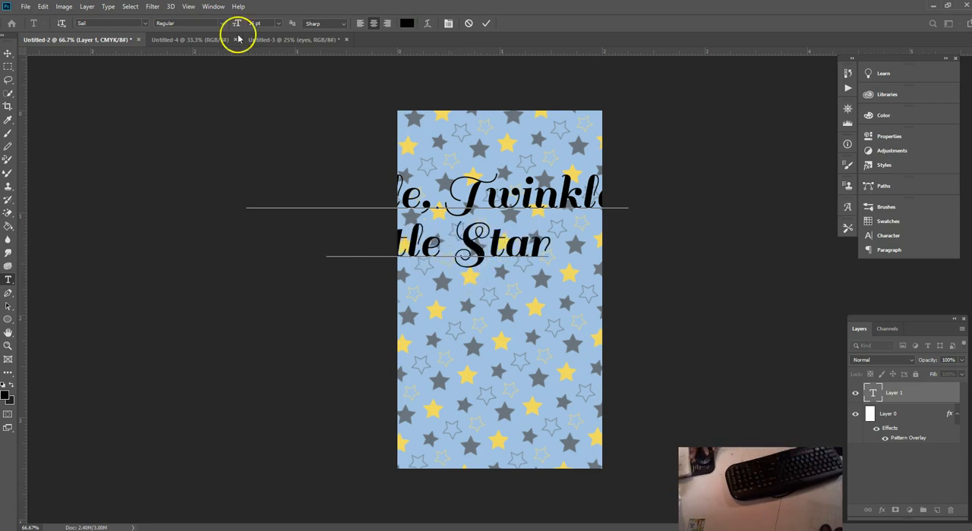
pyautogui.click(7, 54)
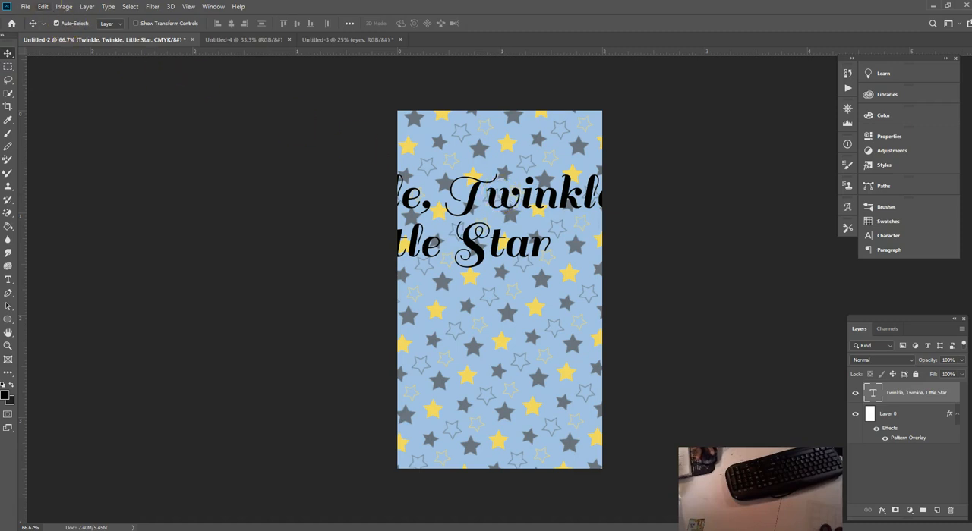
# Step: Scale the "Twinkle, Twinkle, Little Star" text to 47.49% and centre it horizontally at X 300 px, Y about 227 px
pyautogui.click(44, 6)
pyautogui.click(65, 230)
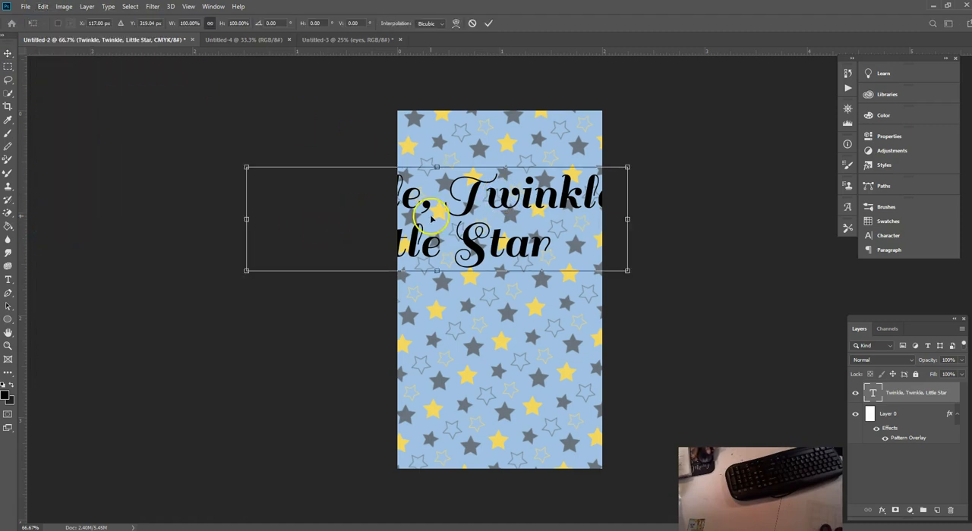
pyautogui.moveTo(629, 167); pyautogui.dragTo(575, 172)
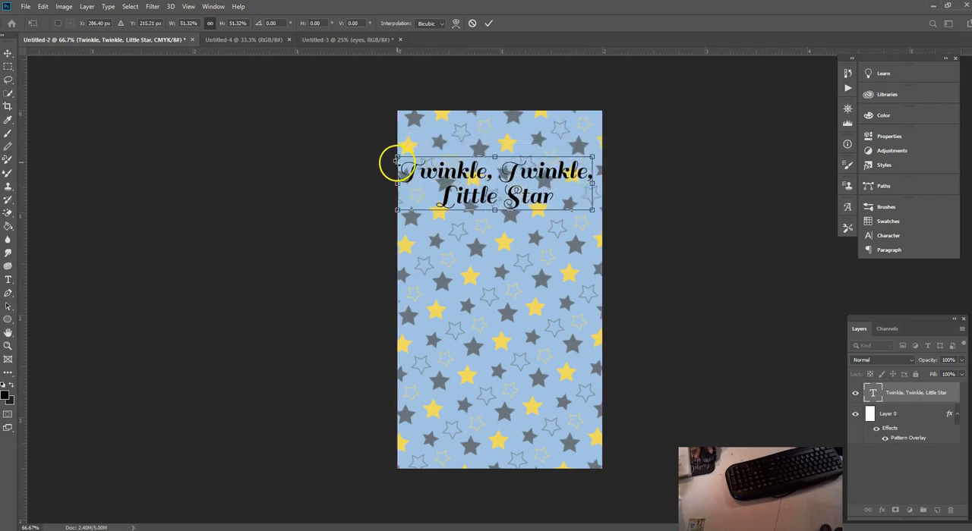
pyautogui.moveTo(397, 157); pyautogui.dragTo(411, 162)
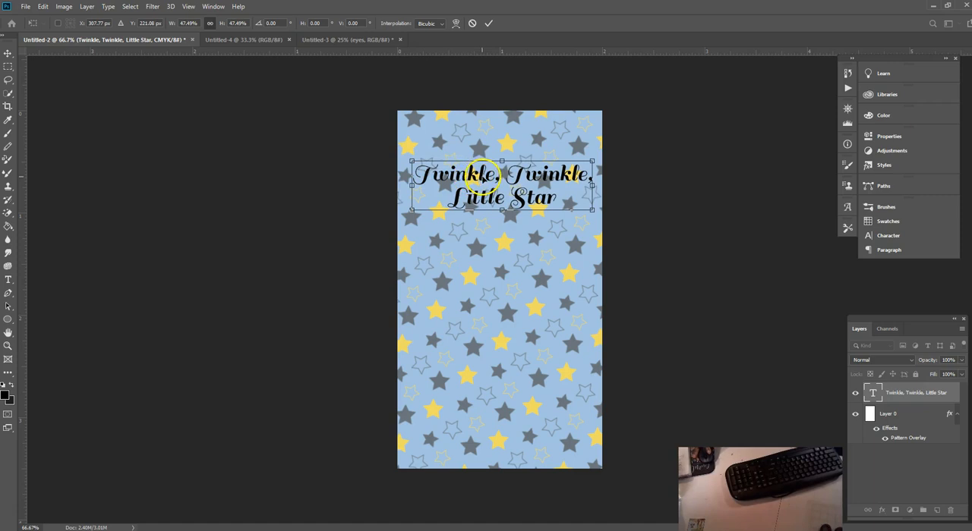
pyautogui.moveTo(483, 169); pyautogui.dragTo(480, 173)
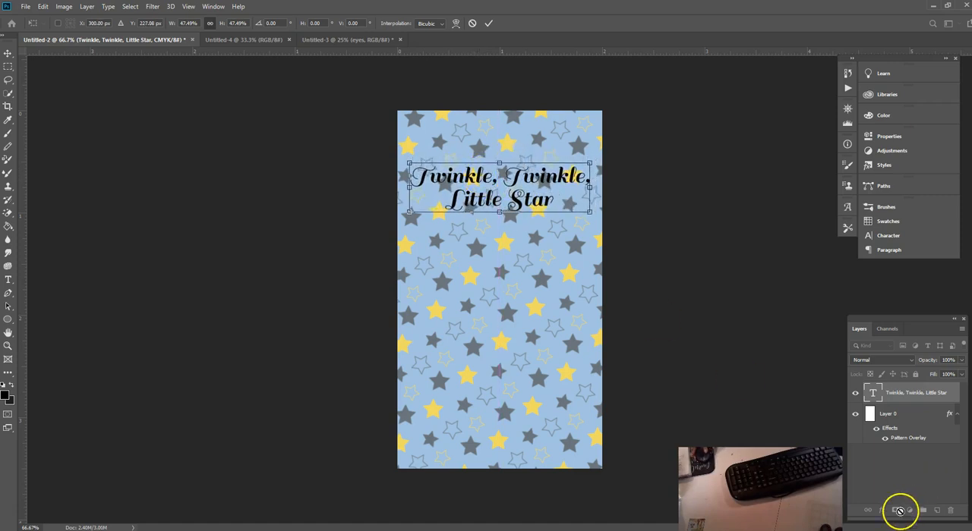
pyautogui.click(490, 24)
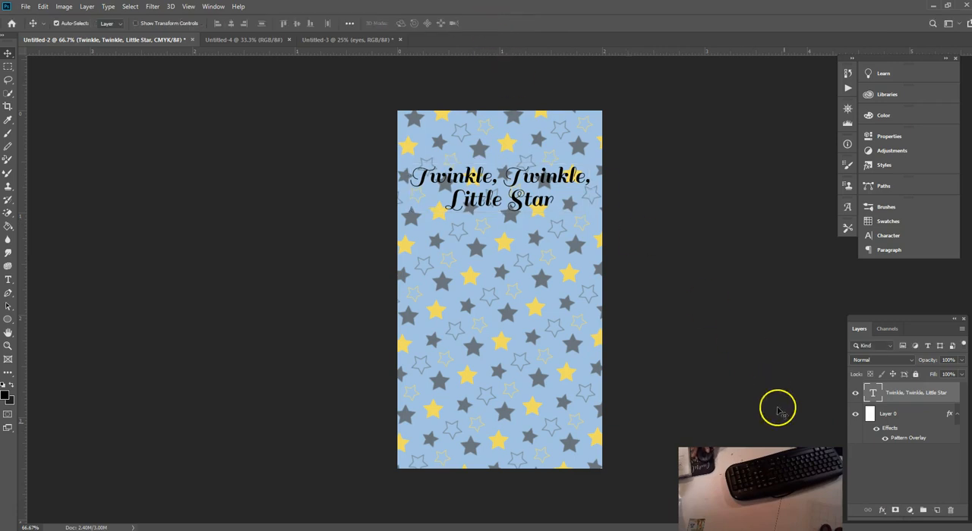
# Step: Open the title text's layer styles and enable Pattern Overlay in place of Gradient Overlay
pyautogui.click(882, 512)
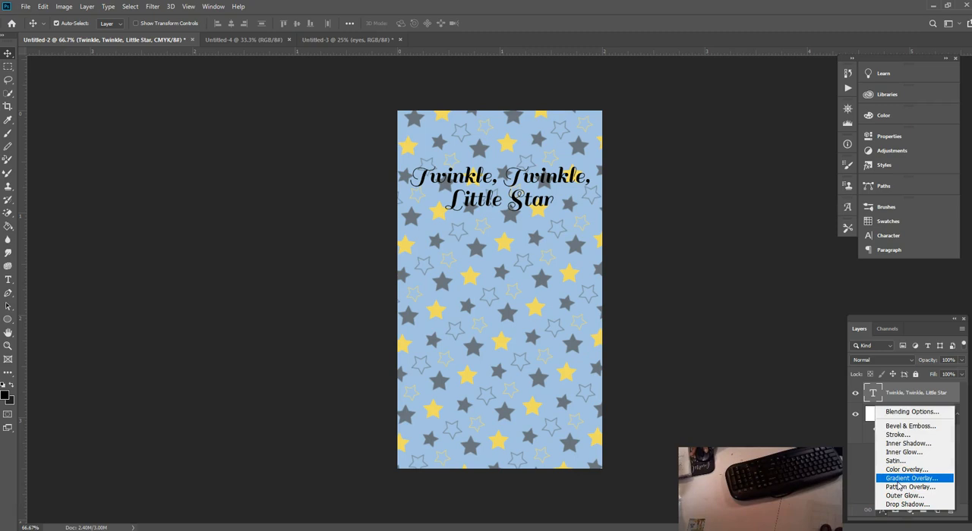
pyautogui.click(900, 453)
pyautogui.click(911, 478)
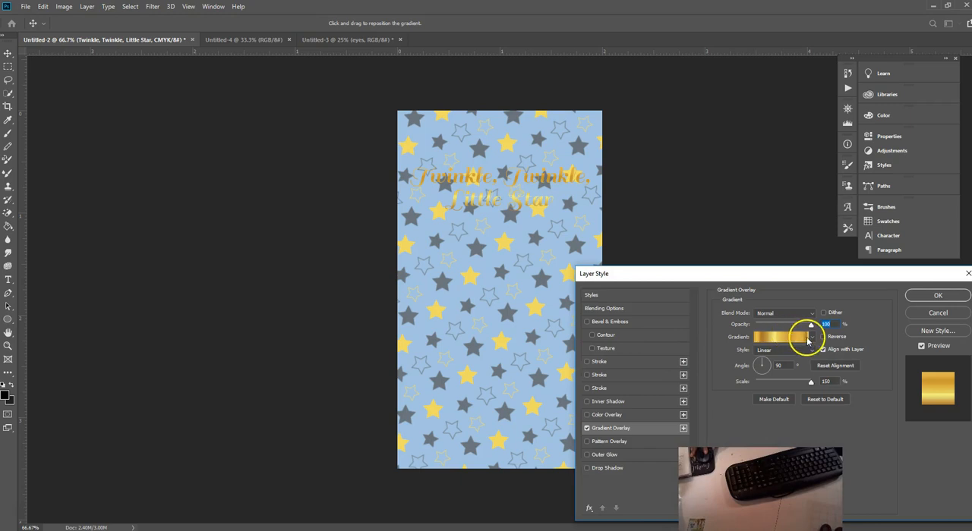
pyautogui.click(587, 429)
pyautogui.click(587, 442)
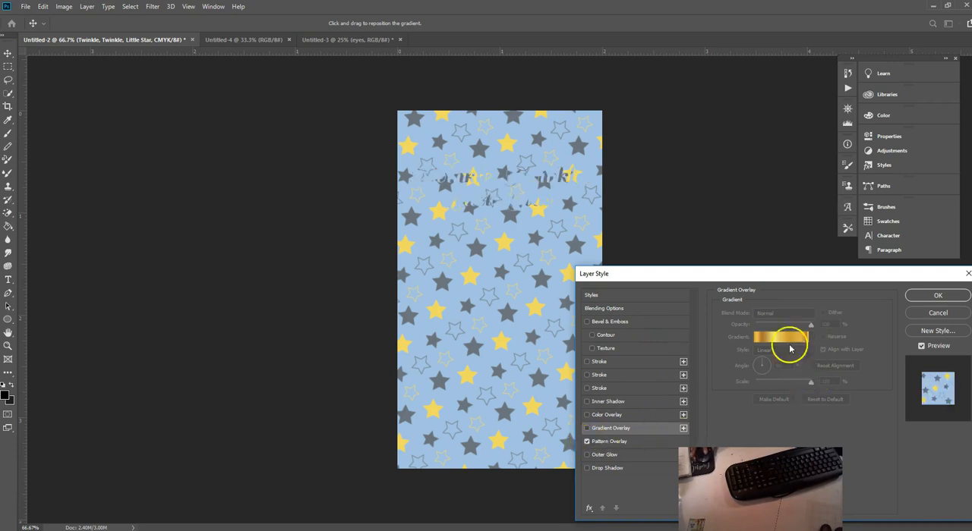
pyautogui.click(621, 441)
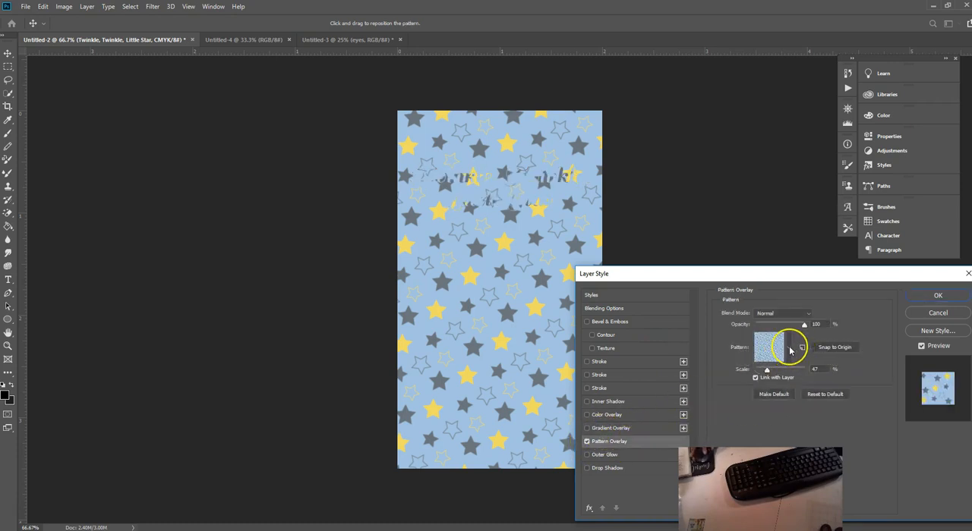
# Step: Choose a grey crumpled-foil texture as the title's overlay pattern and set its scale to 35%
pyautogui.click(789, 350)
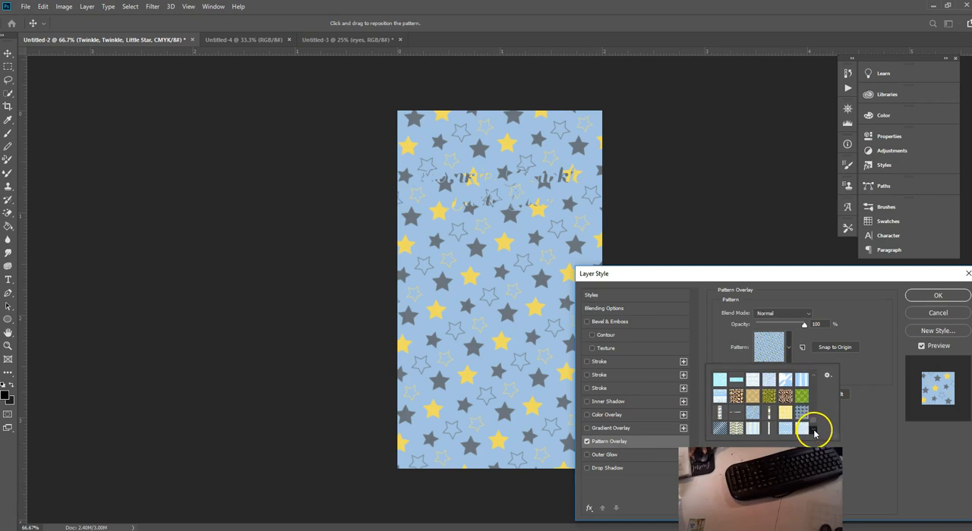
pyautogui.scroll(-3, 813, 431)
pyautogui.scroll(-8, 814, 381)
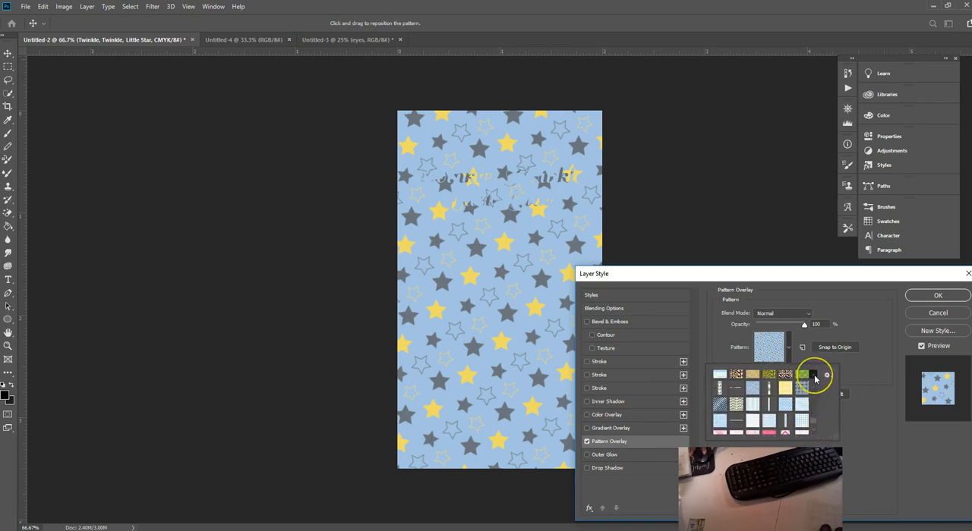
pyautogui.scroll(-5, 815, 378)
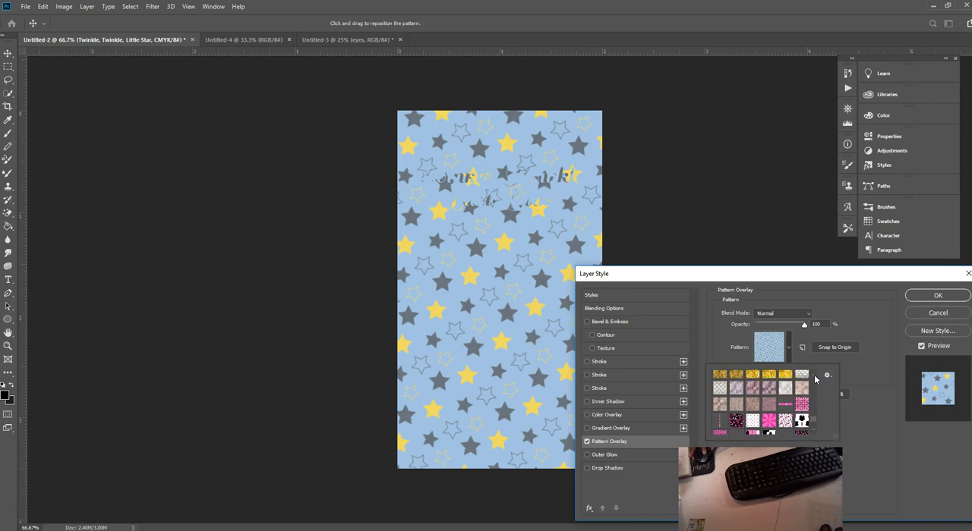
pyautogui.scroll(-6, 815, 378)
pyautogui.scroll(-6, 814, 378)
pyautogui.scroll(-6, 815, 378)
pyautogui.scroll(-5, 814, 378)
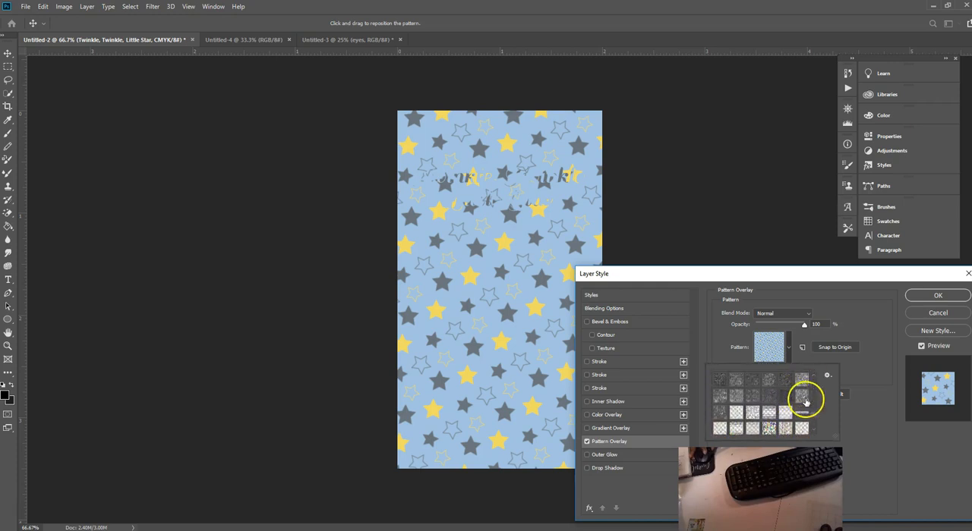
pyautogui.click(803, 400)
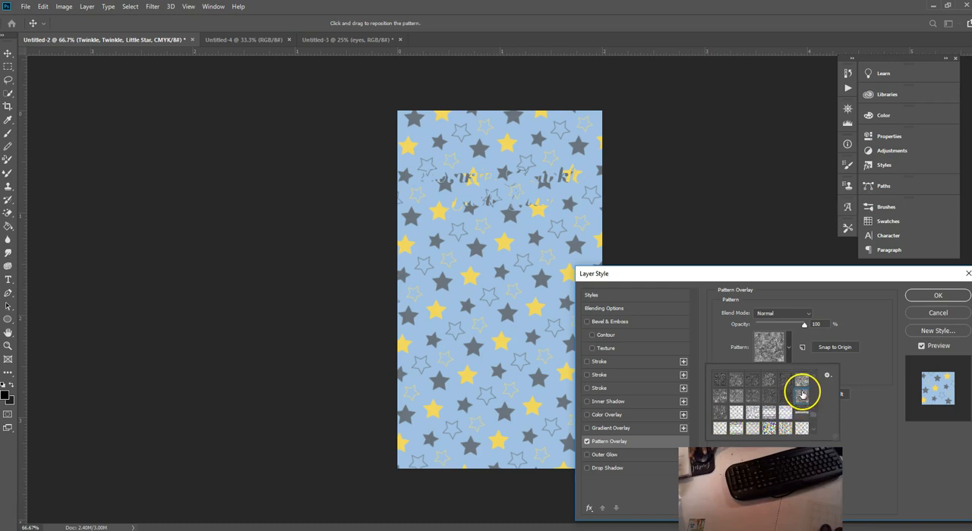
pyautogui.click(858, 338)
pyautogui.moveTo(777, 368); pyautogui.dragTo(762, 371)
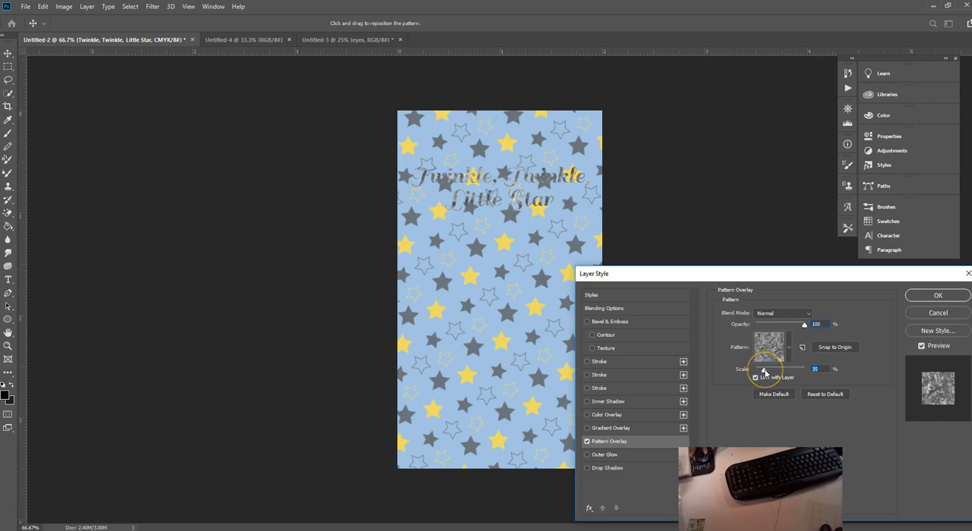
# Step: Add a 3 px yellow outside stroke and a smooth Outer Bevel to the title, and apply the layer styles
pyautogui.click(620, 362)
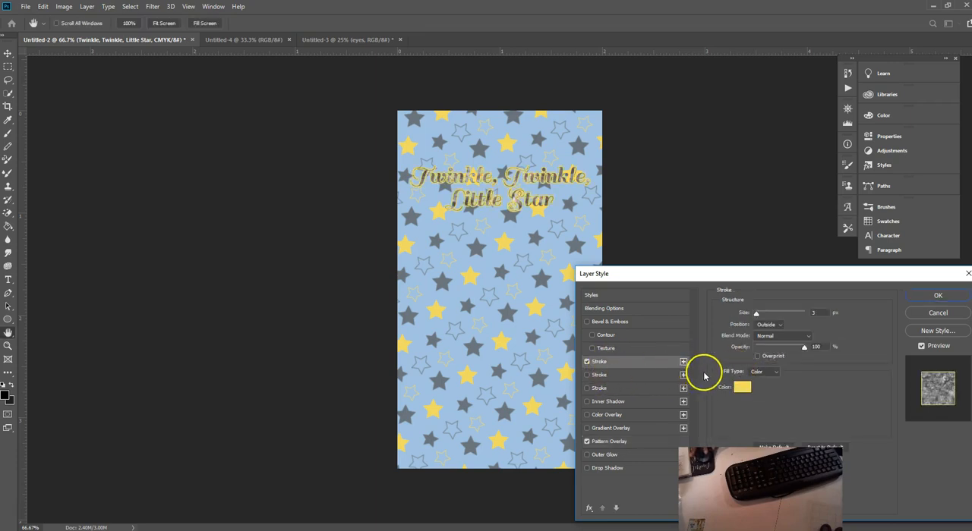
pyautogui.click(603, 310)
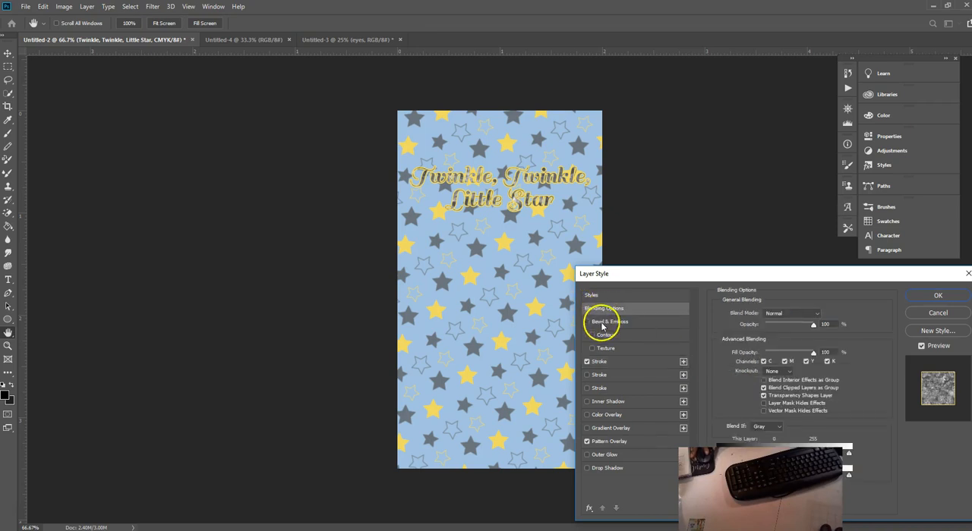
pyautogui.click(602, 324)
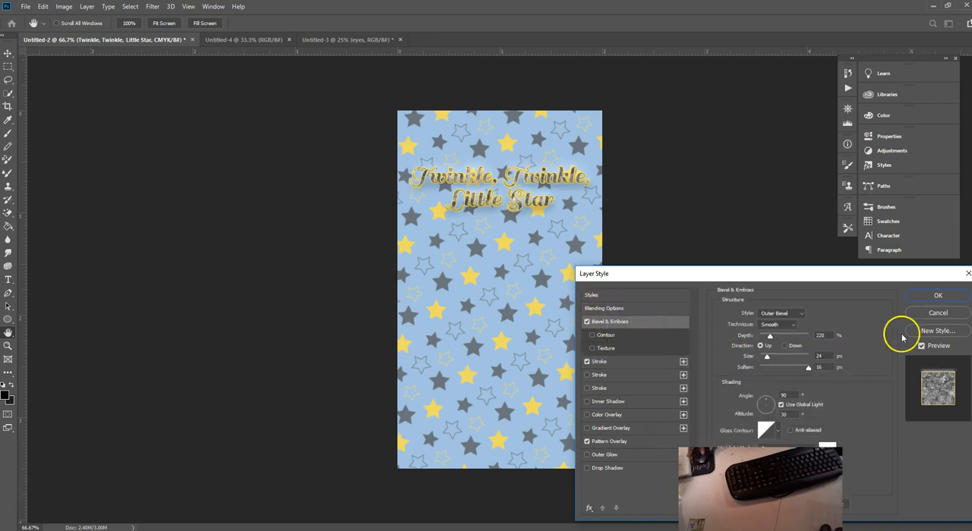
pyautogui.click(940, 297)
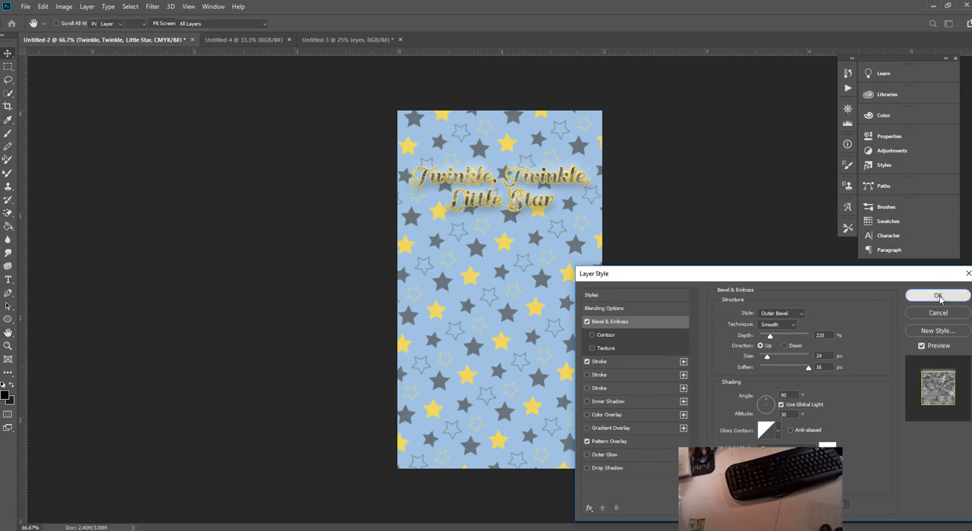
pyautogui.click(879, 453)
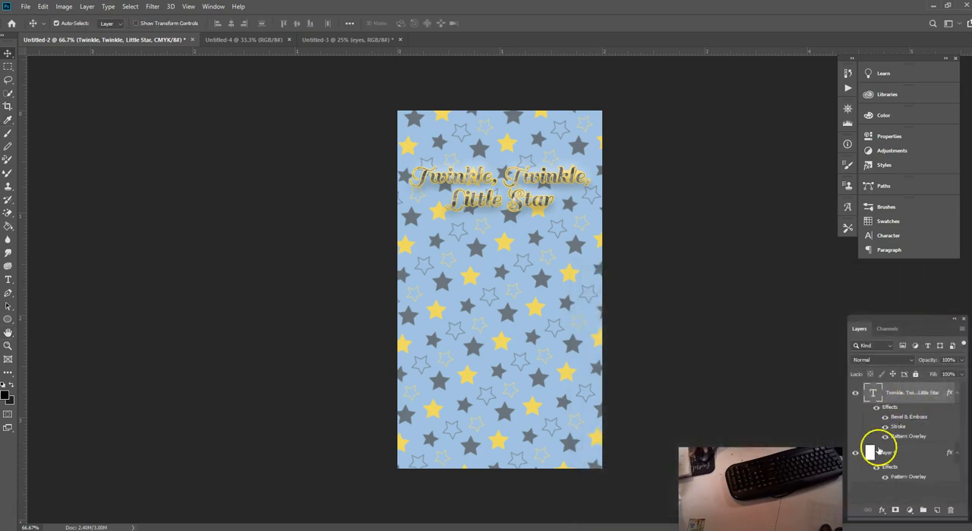
# Step: Add a new layer and start centred text below the title with the guest of honour's first name in possessive form
pyautogui.click(936, 510)
pyautogui.click(9, 281)
pyautogui.click(531, 273)
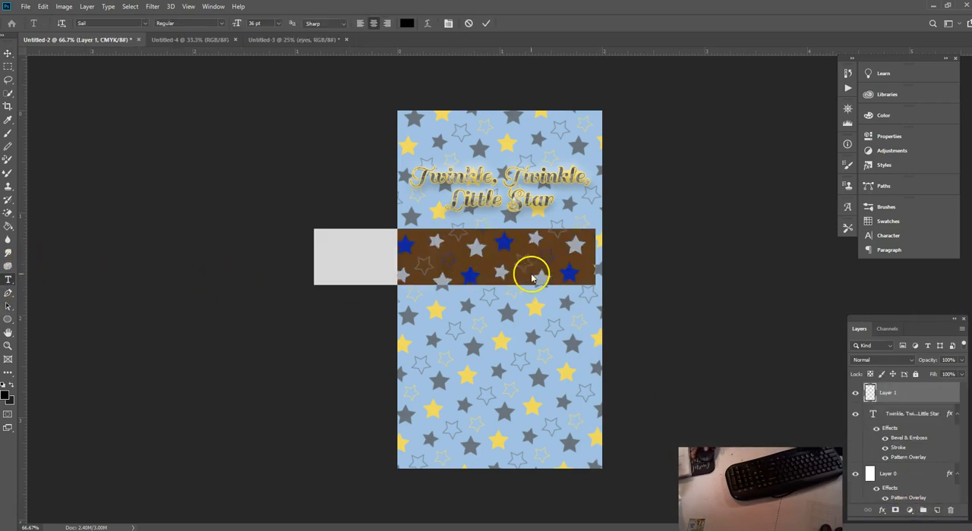
pyautogui.write('Fami')
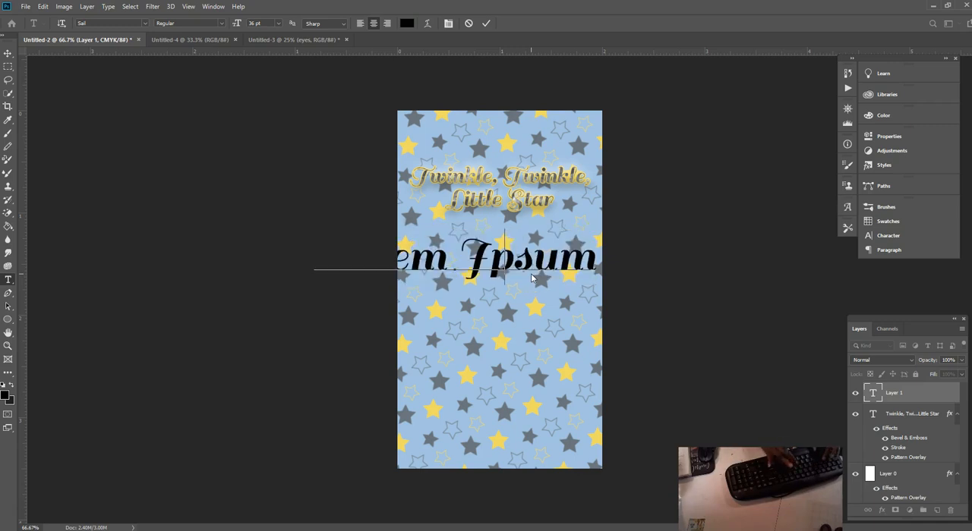
pyautogui.write("e's")
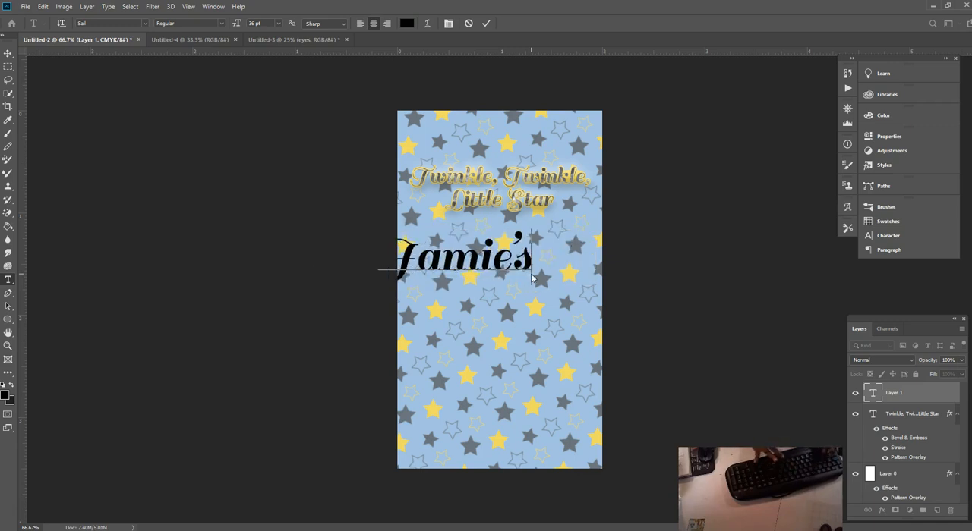
pyautogui.write('Baby')
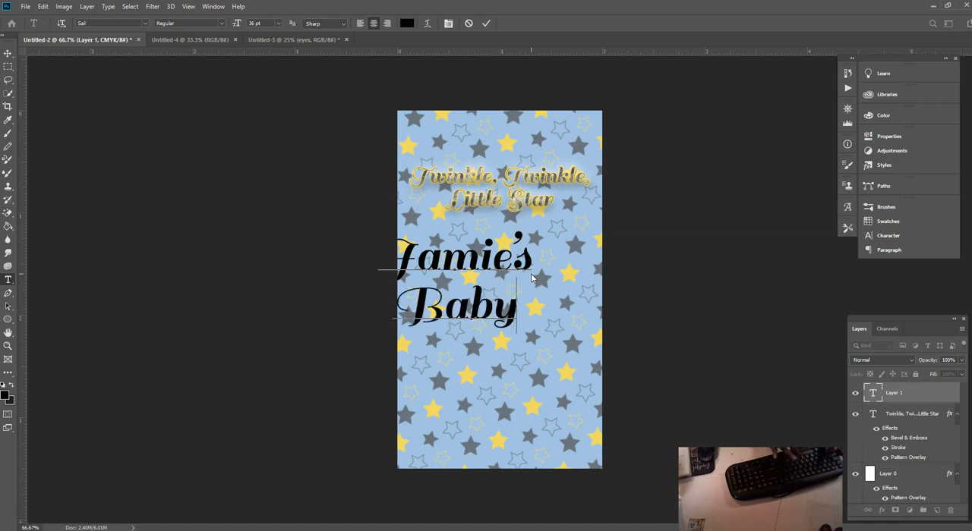
pyautogui.write(' shower')
# Step: Add a second line reading "Baby Shower" with a capital S under the name
pyautogui.click(530, 256)
pyautogui.press('BackSpace')
pyautogui.write('S')
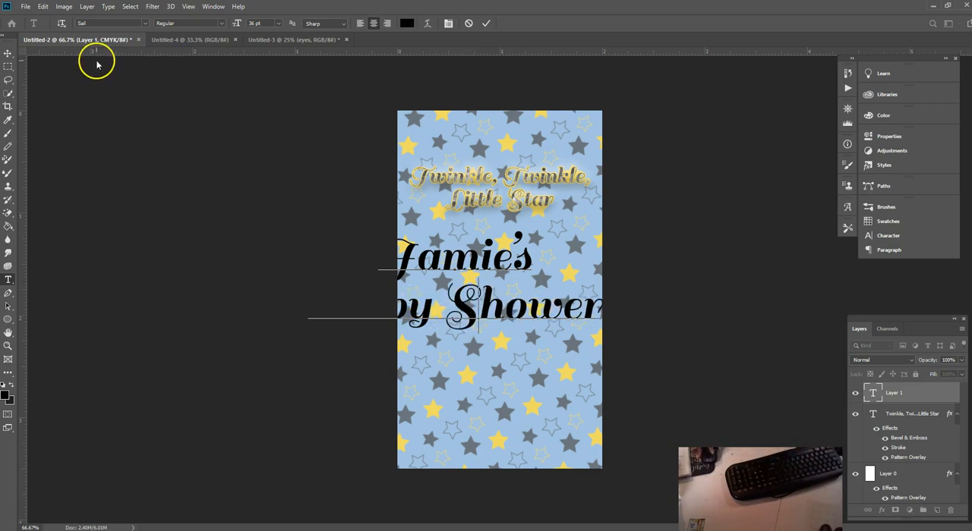
# Step: Scale the baby shower text to 66.07% and centre it below the title at X 300 px, Y about 446 px
pyautogui.click(42, 6)
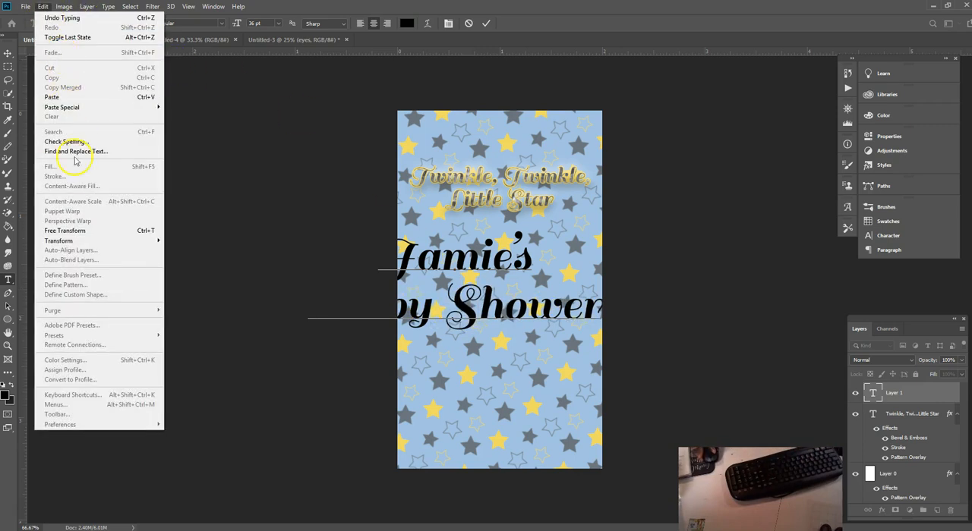
pyautogui.click(73, 231)
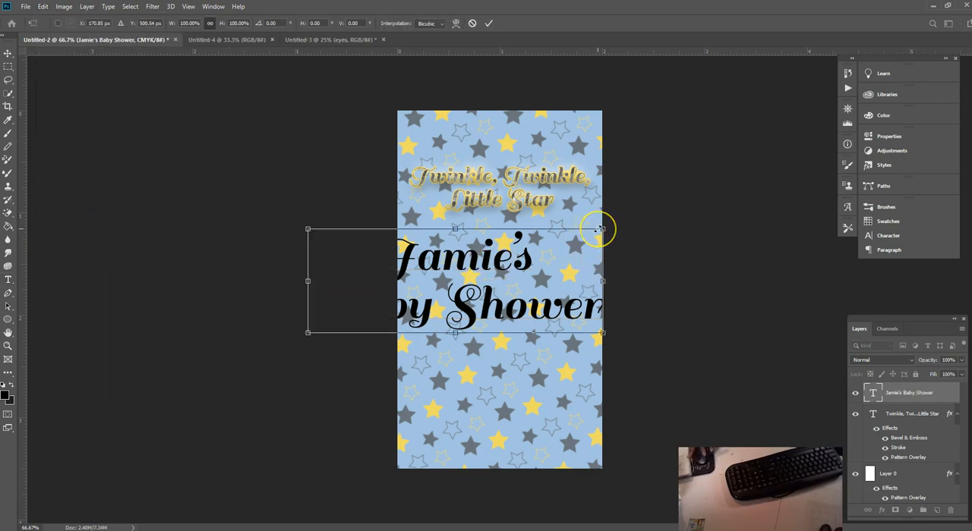
pyautogui.moveTo(604, 227); pyautogui.dragTo(500, 303)
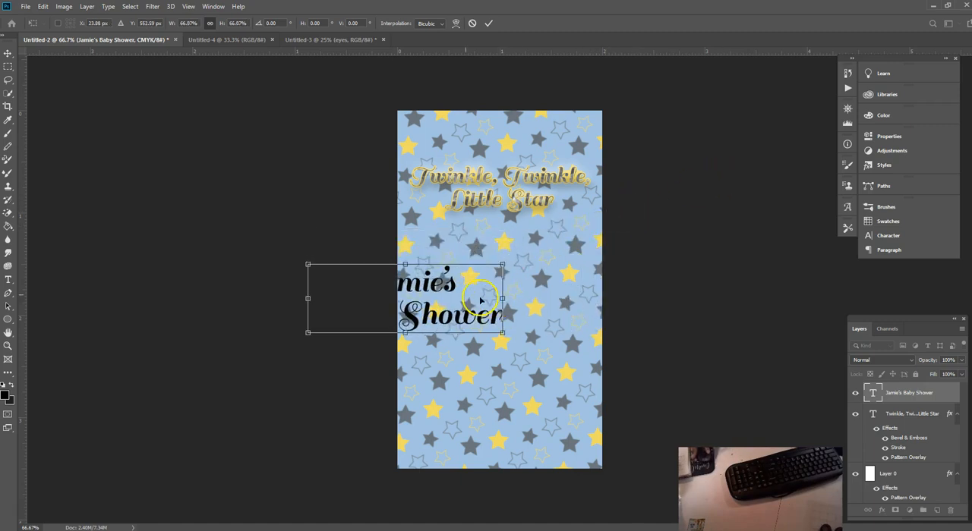
pyautogui.moveTo(453, 284); pyautogui.dragTo(522, 249)
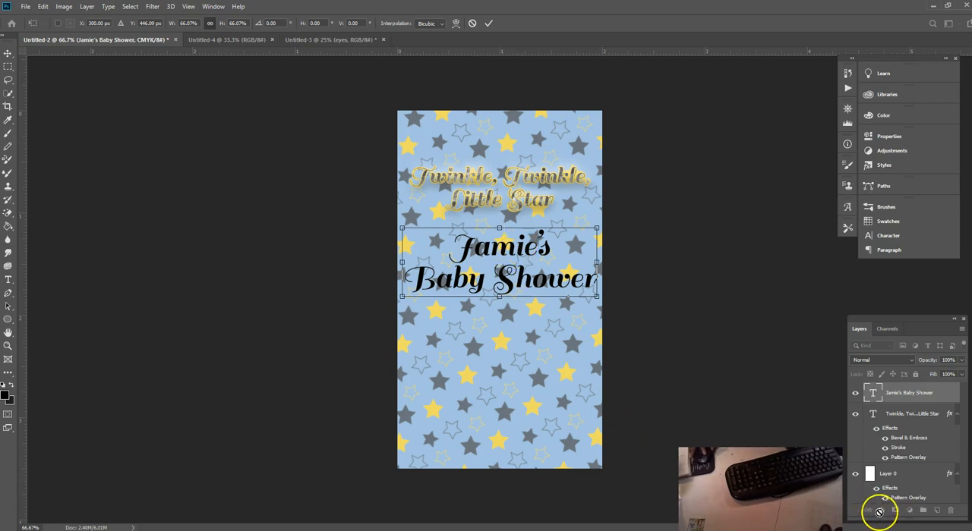
pyautogui.click(488, 25)
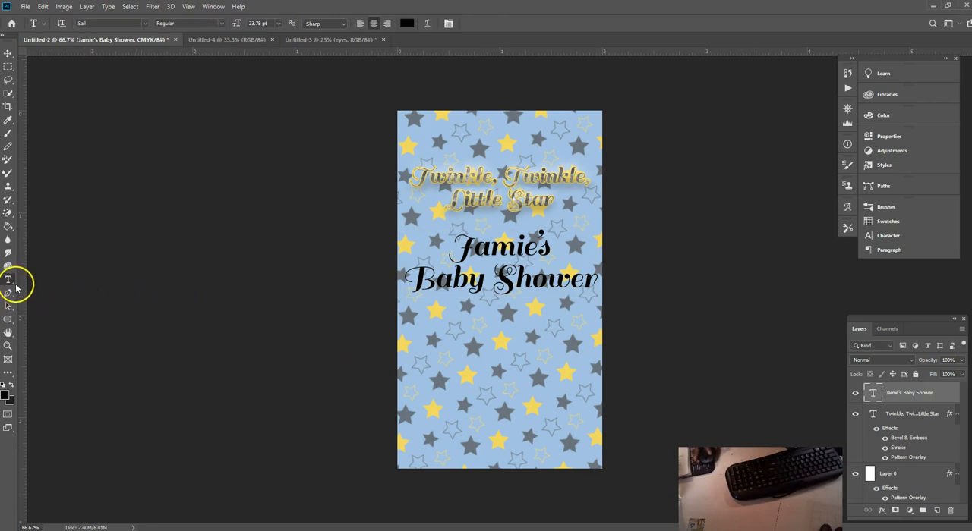
# Step: Set the baby shower text's colour to the yellow of the background stars, f1dd62
pyautogui.click(409, 24)
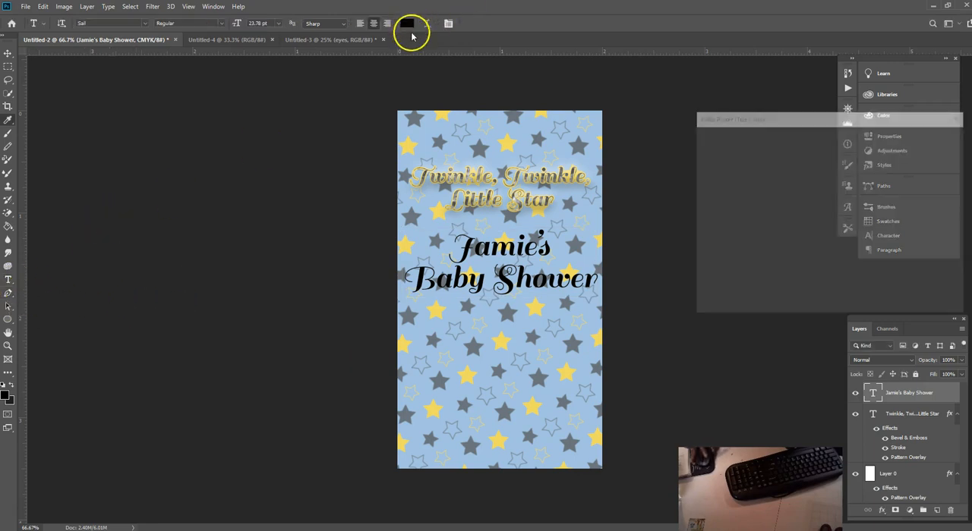
pyautogui.click(406, 143)
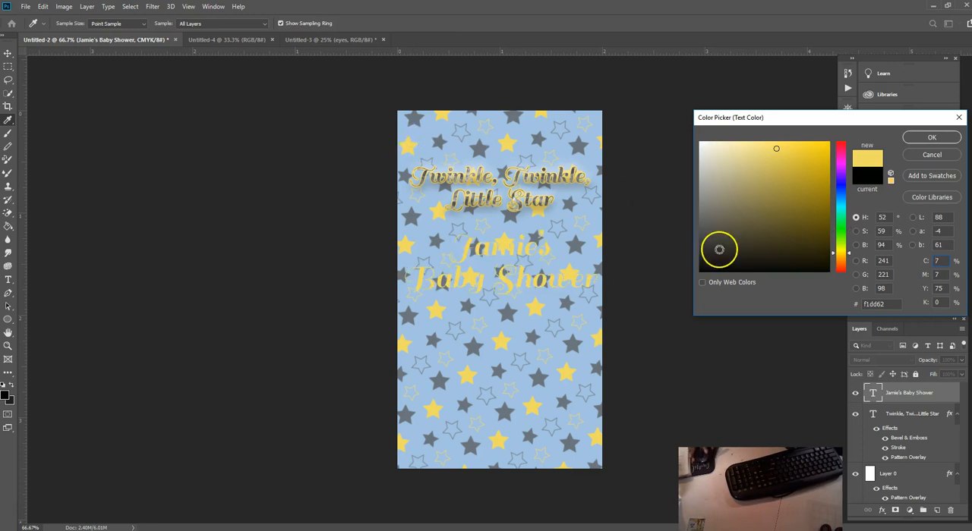
pyautogui.click(933, 138)
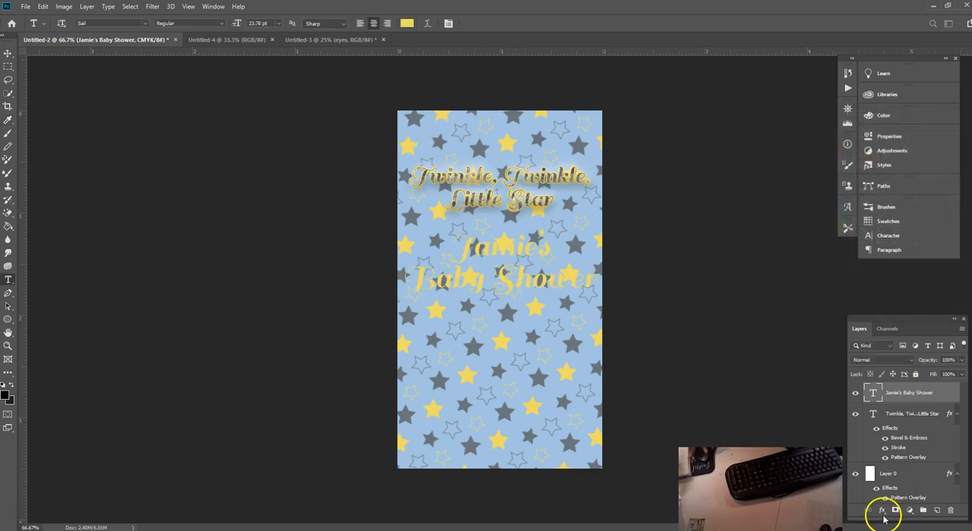
# Step: Give the baby shower text a 3 px yellow outside stroke and a second 5 px white outside stroke
pyautogui.click(882, 513)
pyautogui.click(896, 438)
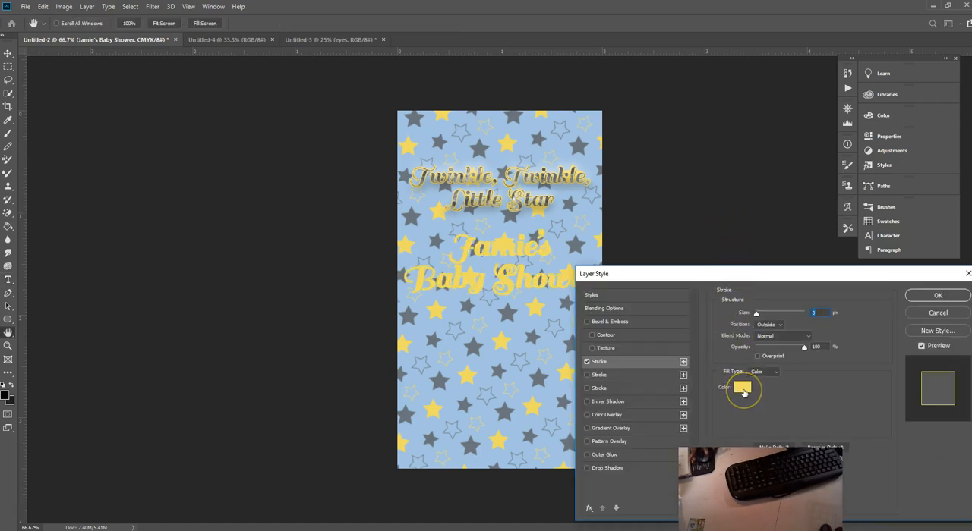
pyautogui.click(629, 379)
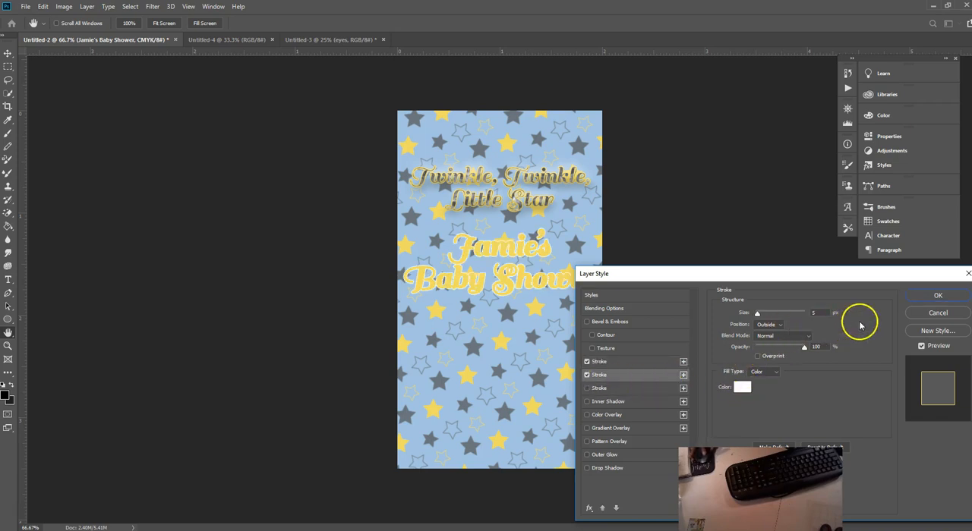
# Step: Add a Bevel & Emboss effect to the baby shower text and apply the layer style
pyautogui.click(587, 321)
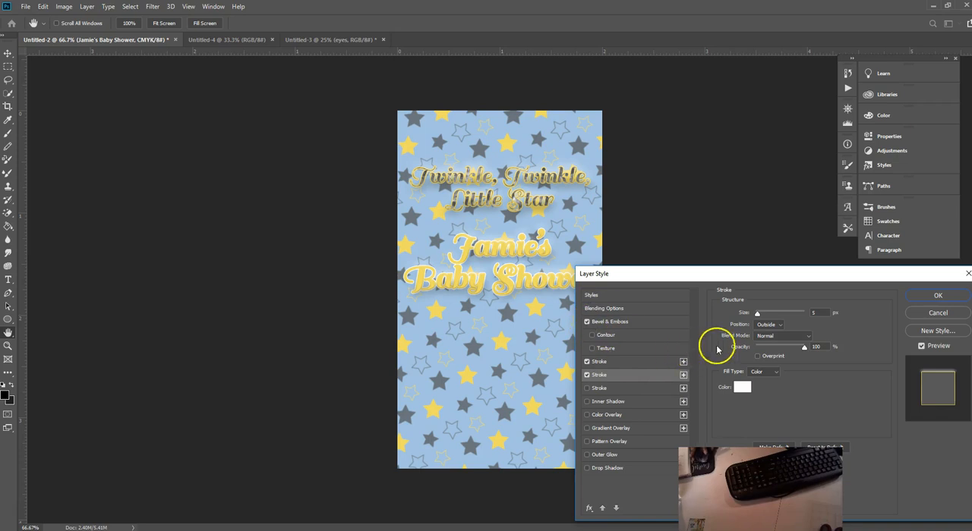
pyautogui.click(939, 296)
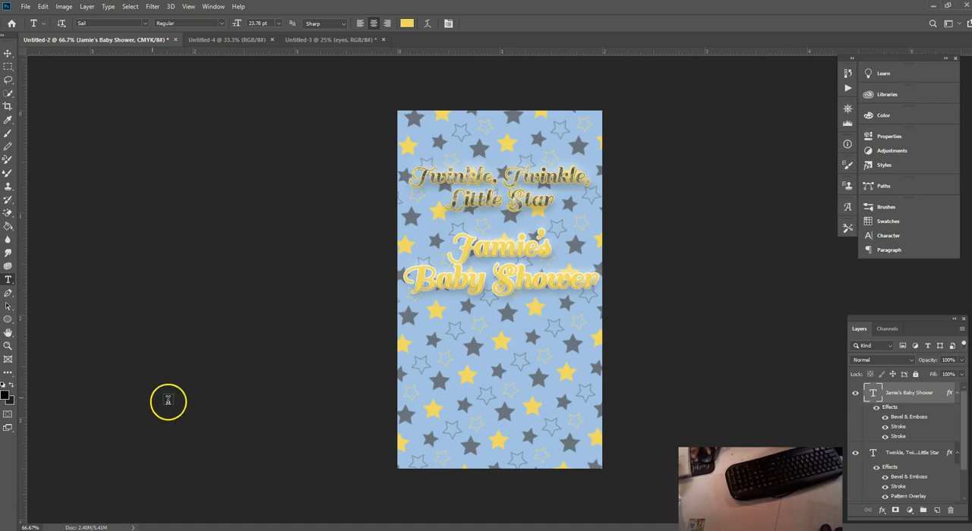
# Step: Draw a circle about 243 px across as a shape below the baby shower text, undoing any stray extra ellipse
pyautogui.click(936, 510)
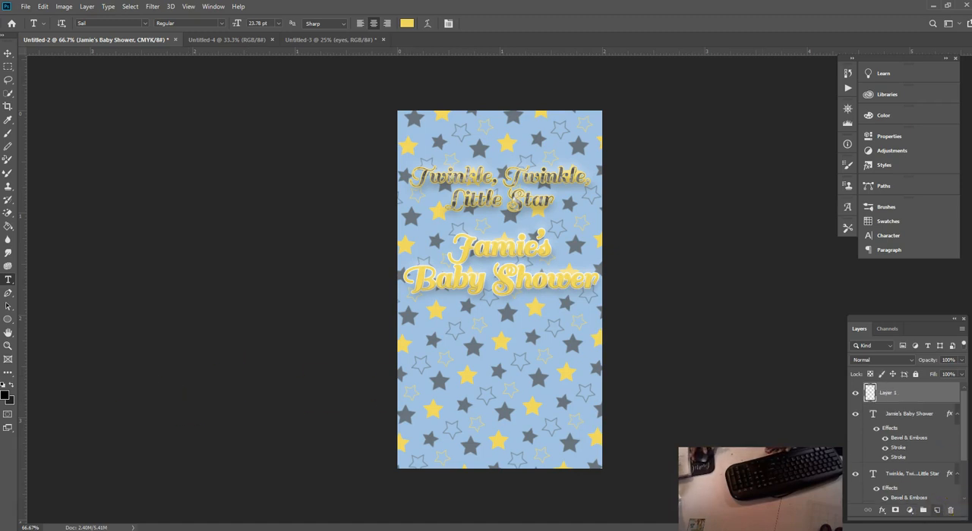
pyautogui.click(9, 319)
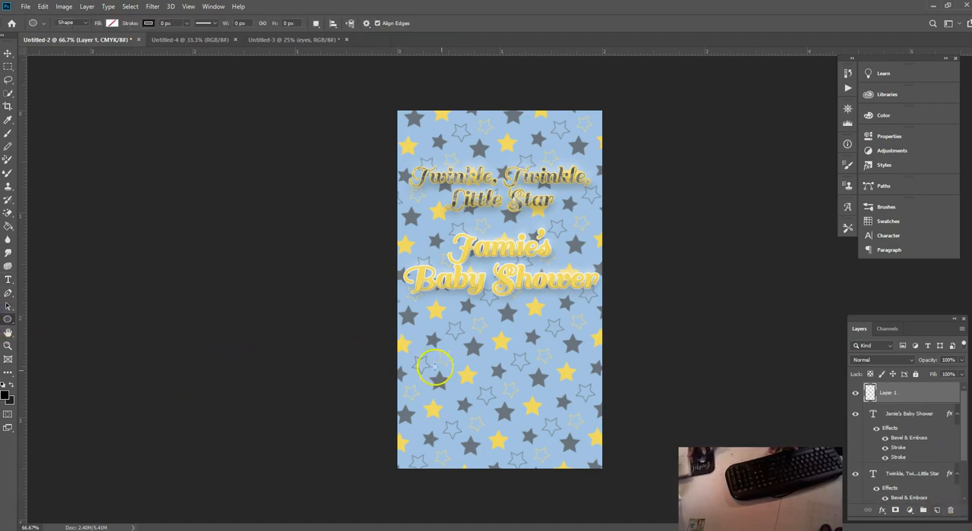
pyautogui.moveTo(484, 320); pyautogui.dragTo(568, 410)
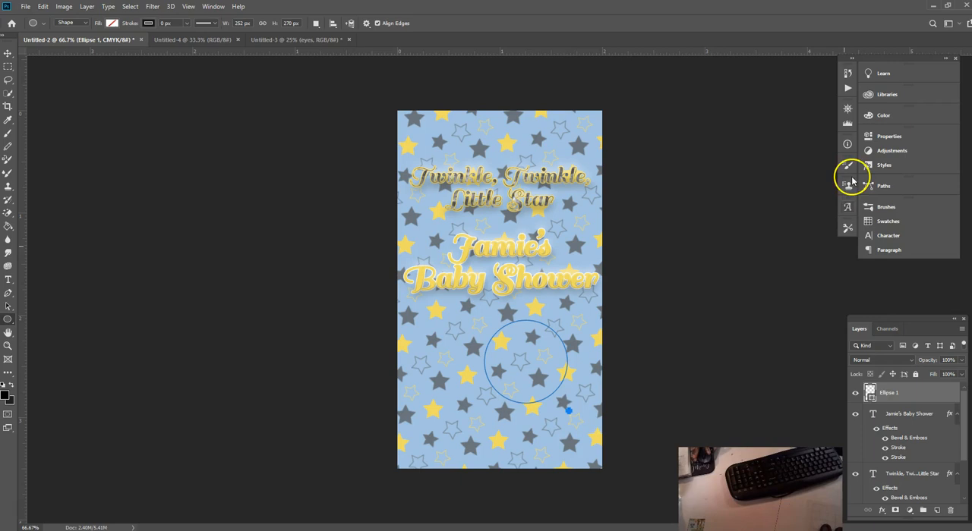
pyautogui.click(884, 138)
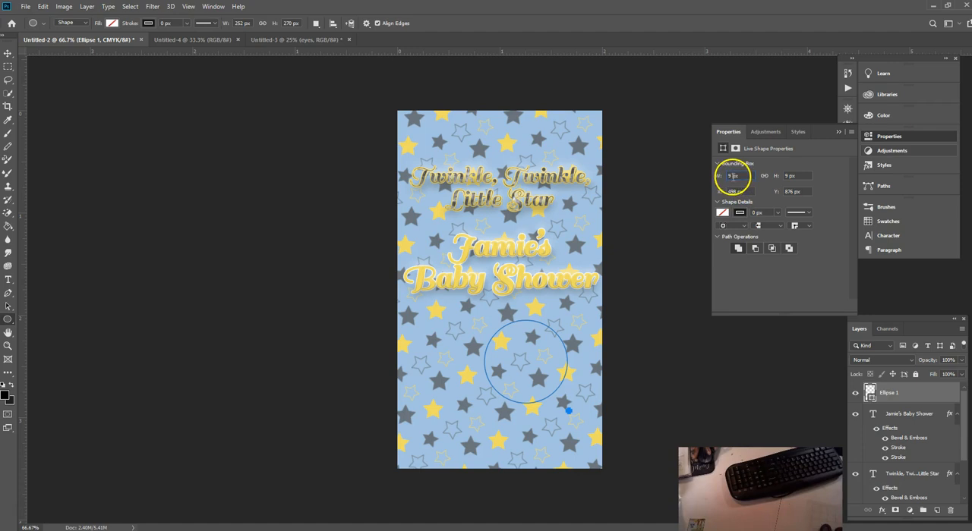
pyautogui.click(42, 7)
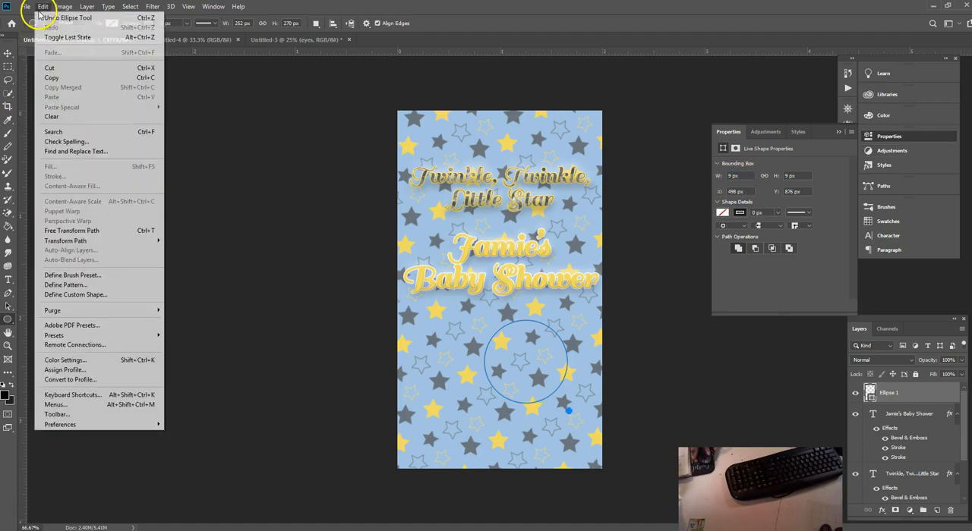
pyautogui.click(46, 18)
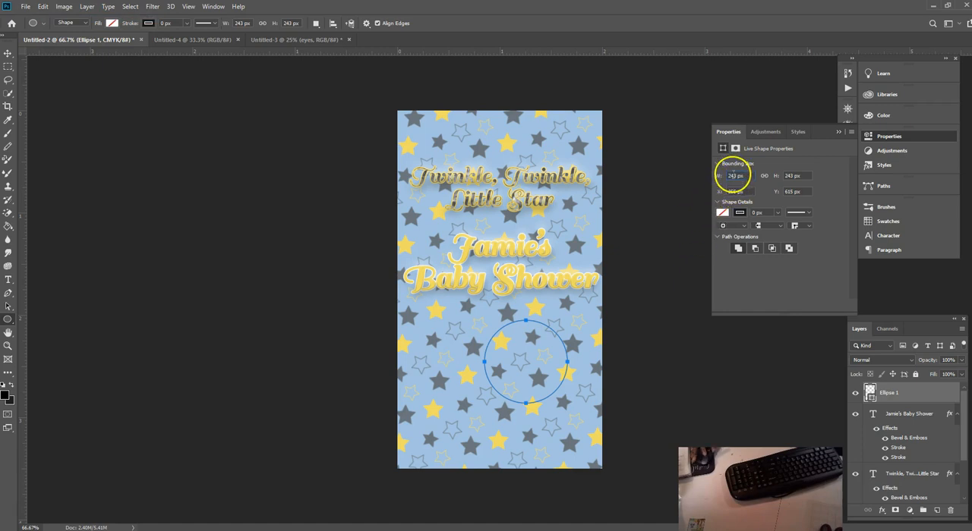
# Step: Set the circle's width and height to 1 in each, switching both values from pixels to inches
pyautogui.rightClick(734, 175)
pyautogui.click(749, 190)
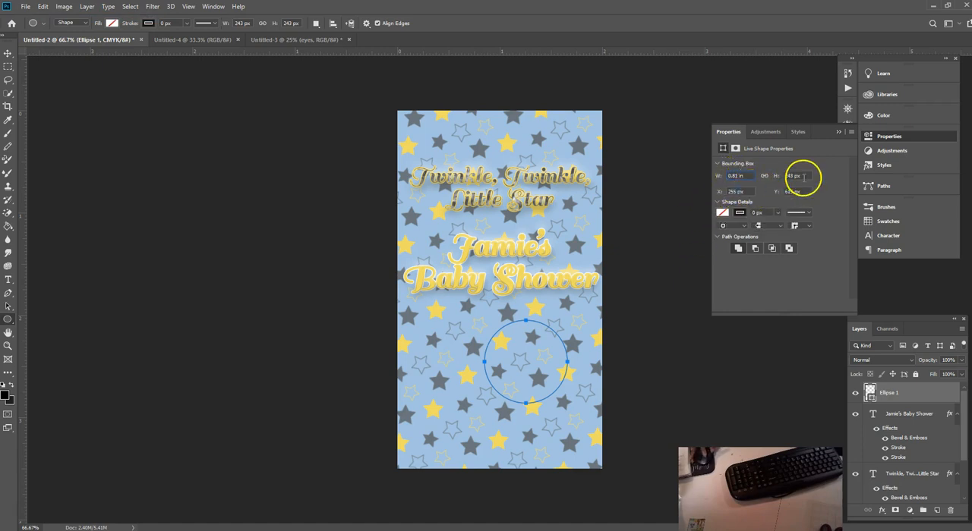
pyautogui.click(735, 175)
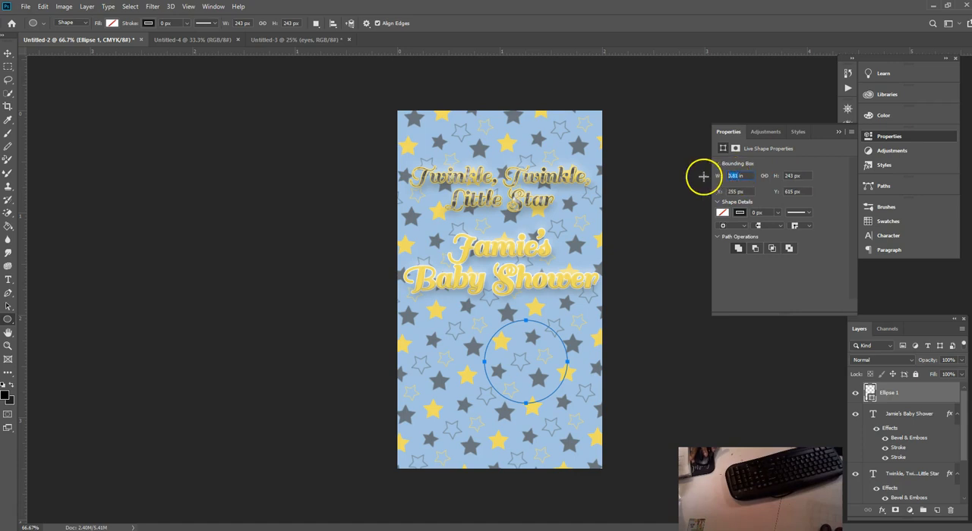
pyautogui.write('1')
pyautogui.click(790, 175)
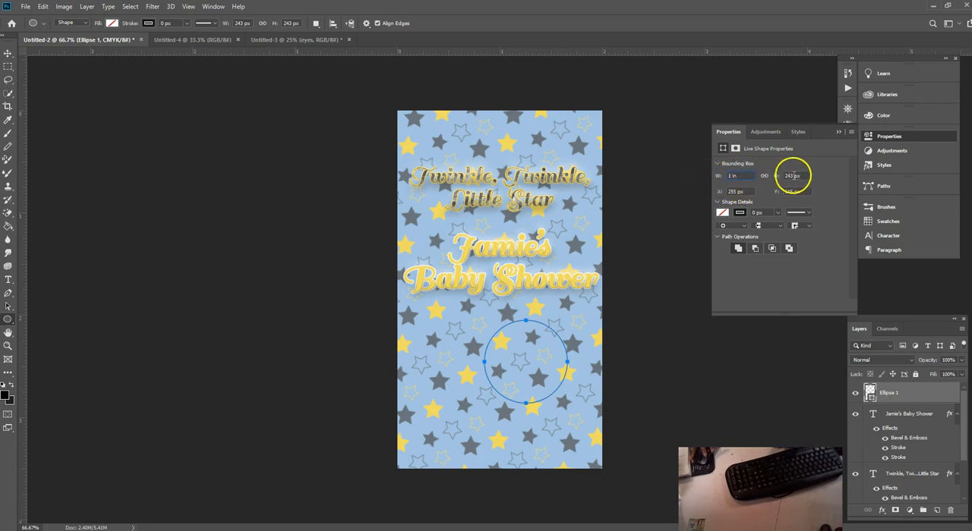
pyautogui.click(814, 180)
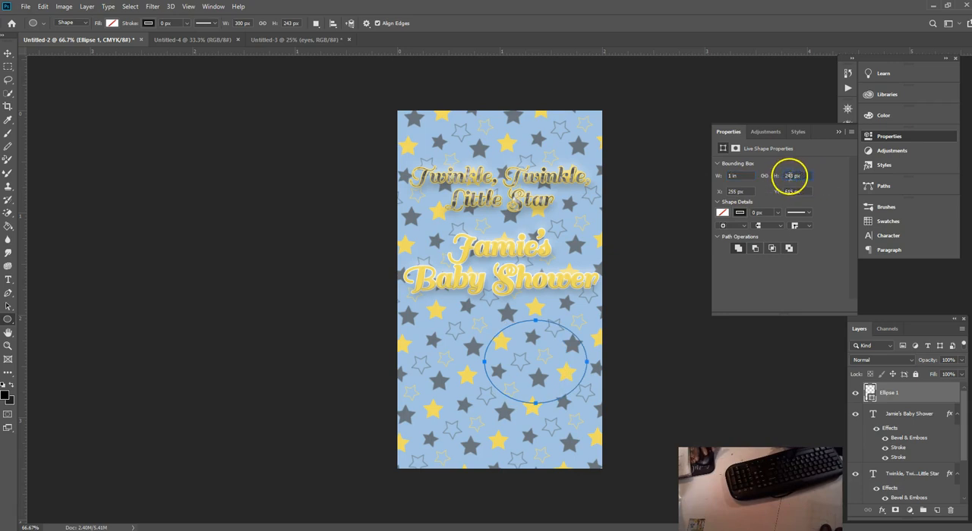
pyautogui.rightClick(789, 175)
pyautogui.click(797, 188)
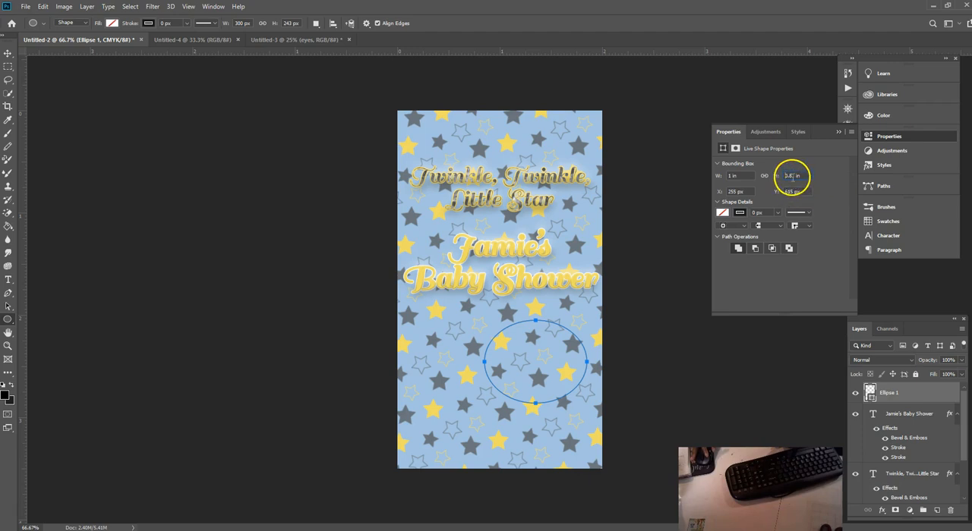
pyautogui.write('1')
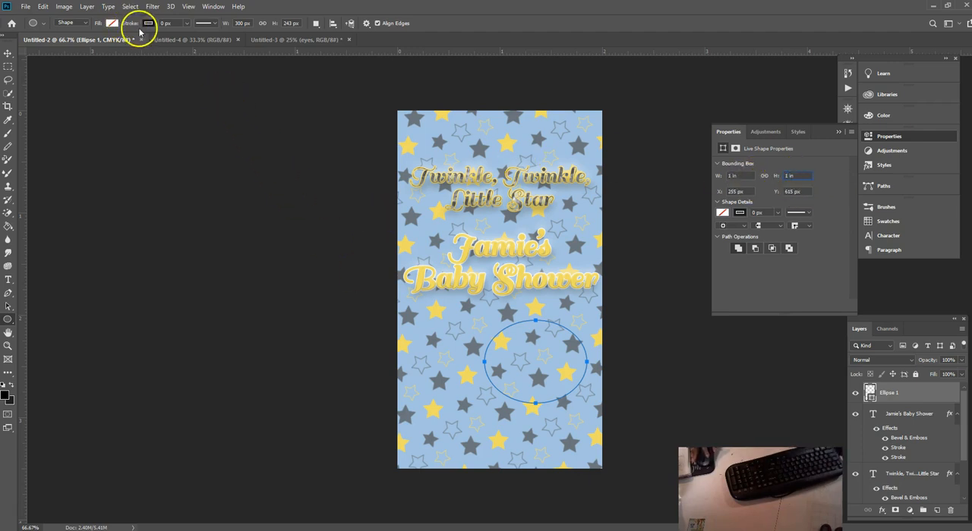
# Step: Give the circle a solid grey fill with no stroke and centre it below the baby shower text
pyautogui.click(149, 24)
pyautogui.click(113, 22)
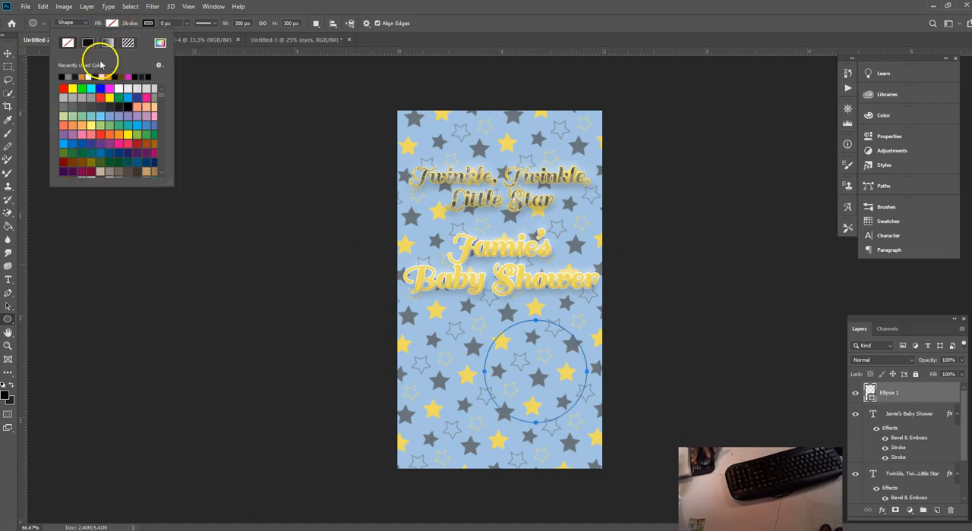
pyautogui.click(68, 75)
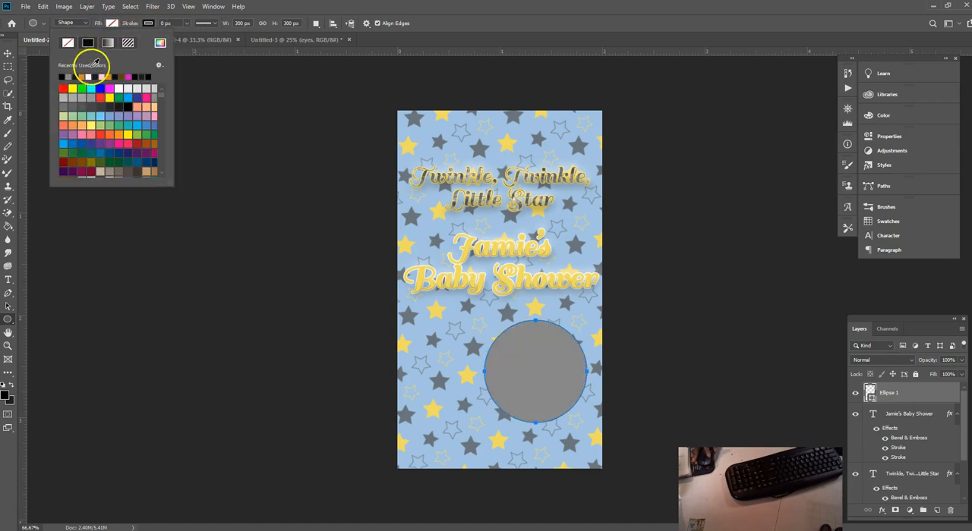
pyautogui.click(149, 23)
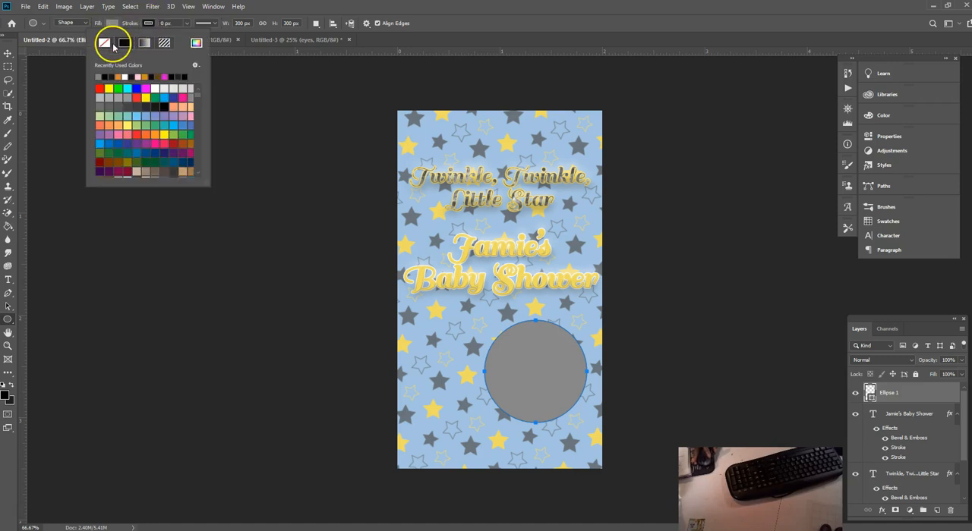
pyautogui.click(109, 45)
pyautogui.click(124, 44)
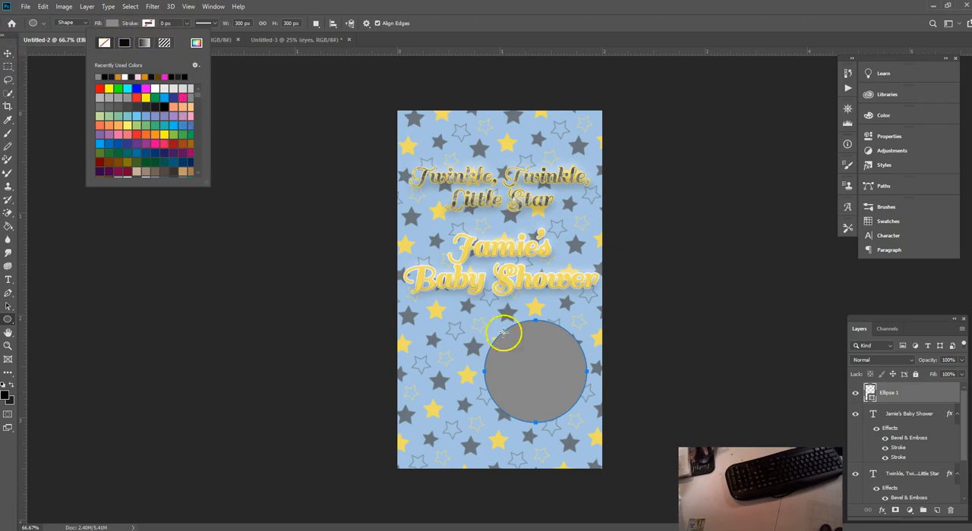
pyautogui.click(8, 55)
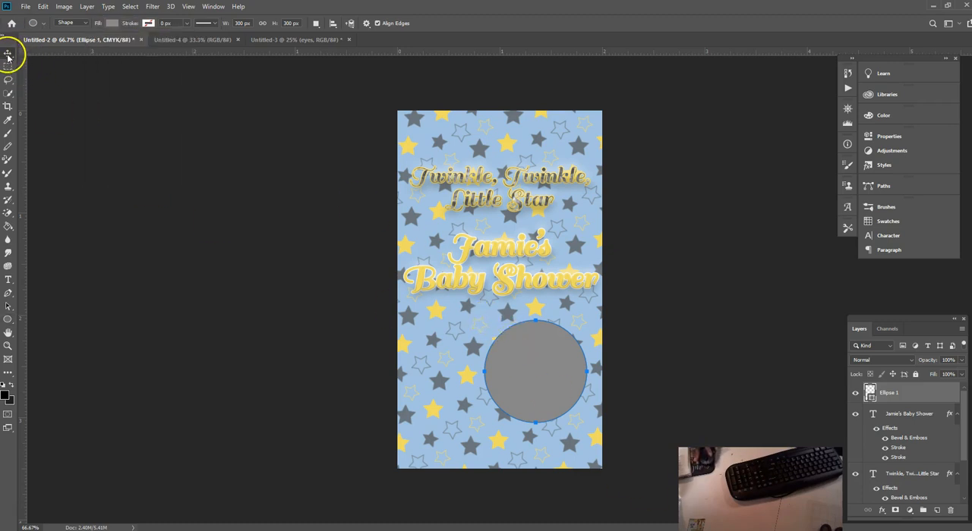
pyautogui.moveTo(539, 399); pyautogui.dragTo(504, 391)
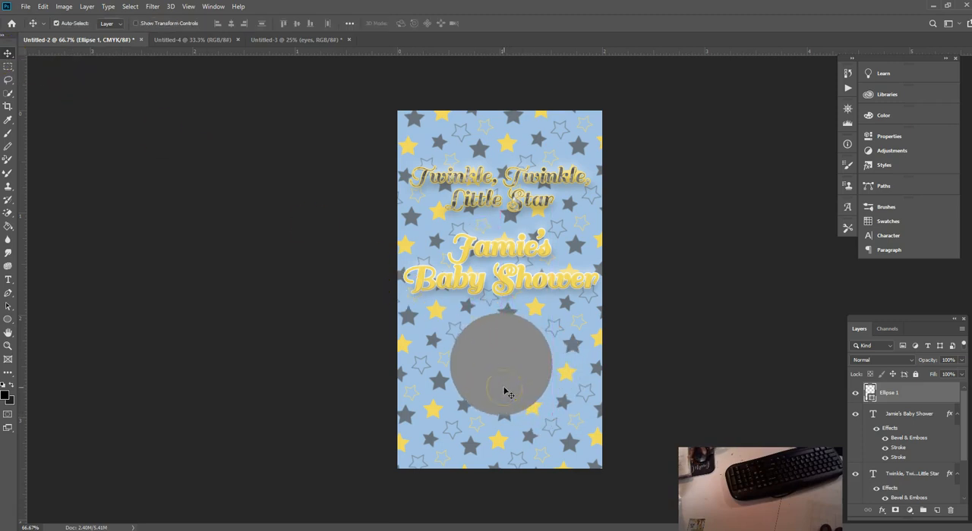
# Step: Add the date text "August 10, 2019" on a new layer below the grey circle
pyautogui.click(935, 510)
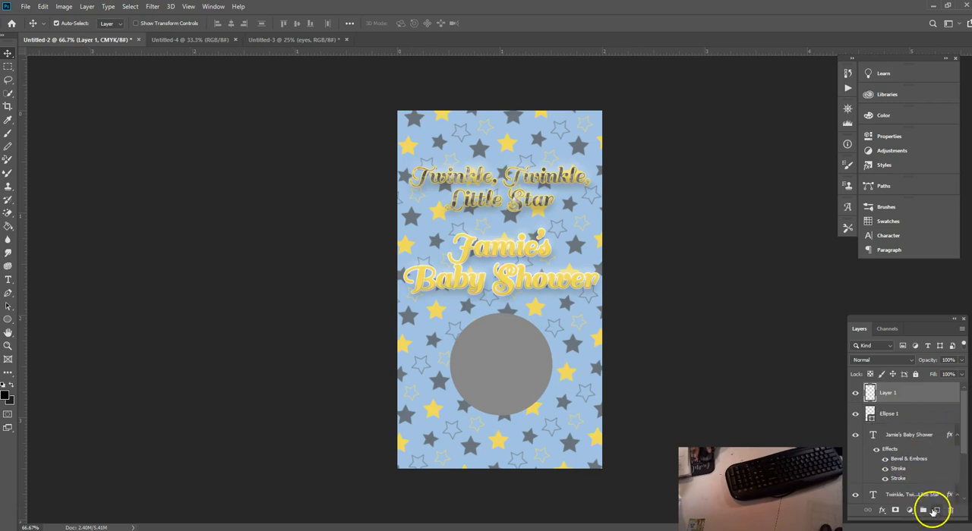
pyautogui.click(10, 282)
pyautogui.click(429, 455)
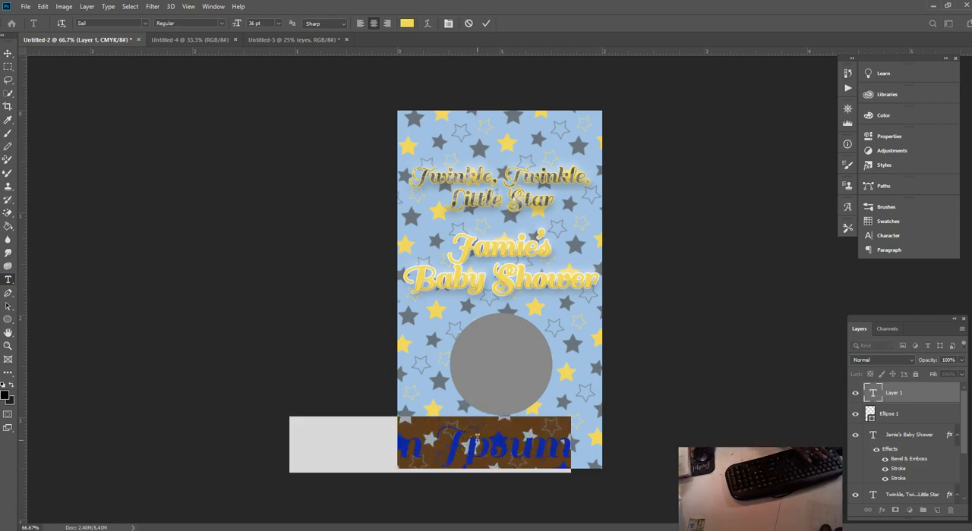
pyautogui.write('August')
pyautogui.press('BackSpace')
pyautogui.write('t 1')
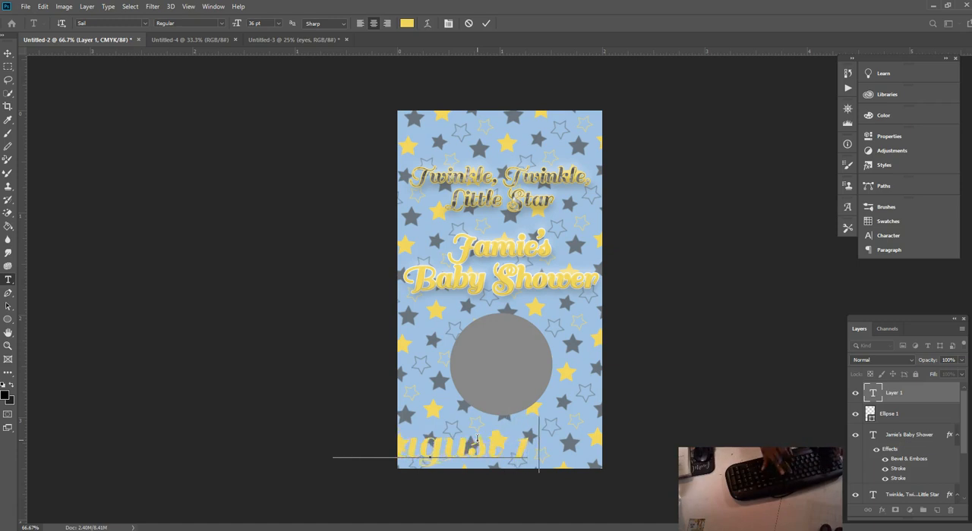
pyautogui.write('2, 2019')
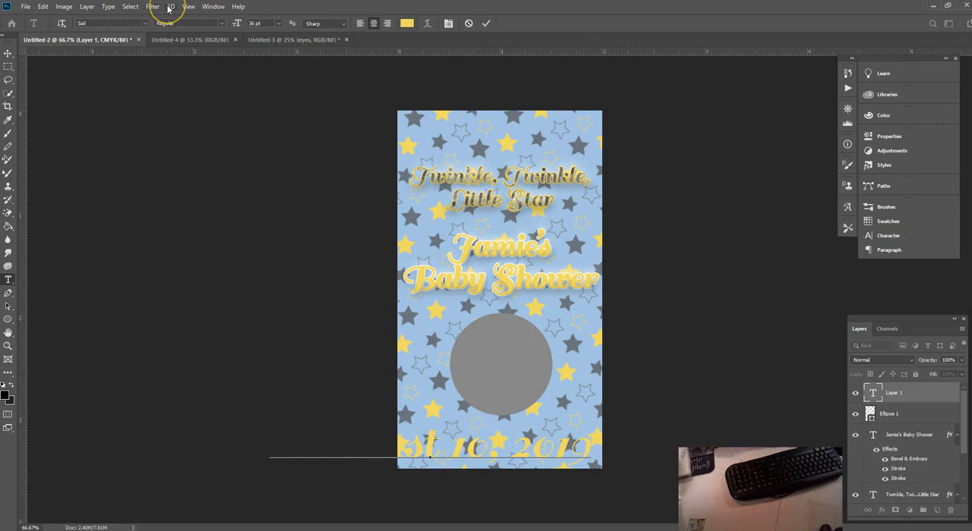
# Step: Scale the date text to 50.08% width and 76.55% height and centre it below the circle at X 300 px, Y about 957 px
pyautogui.click(43, 7)
pyautogui.click(106, 233)
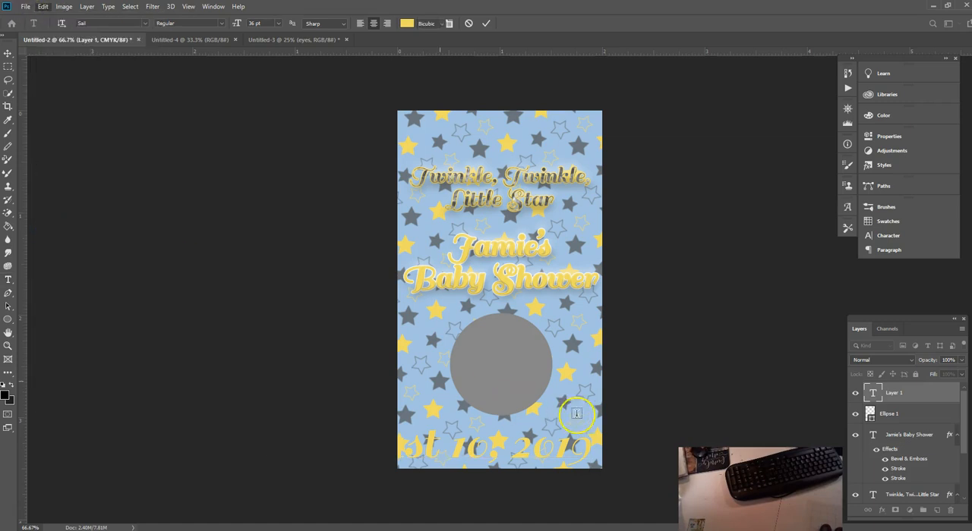
pyautogui.moveTo(589, 417); pyautogui.dragTo(537, 448)
pyautogui.moveTo(378, 427); pyautogui.dragTo(425, 433)
pyautogui.moveTo(505, 430)
pyautogui.mouseDown()
pyautogui.moveTo(503, 440)
pyautogui.moveTo(503, 412)
pyautogui.moveTo(498, 444)
pyautogui.mouseUp()
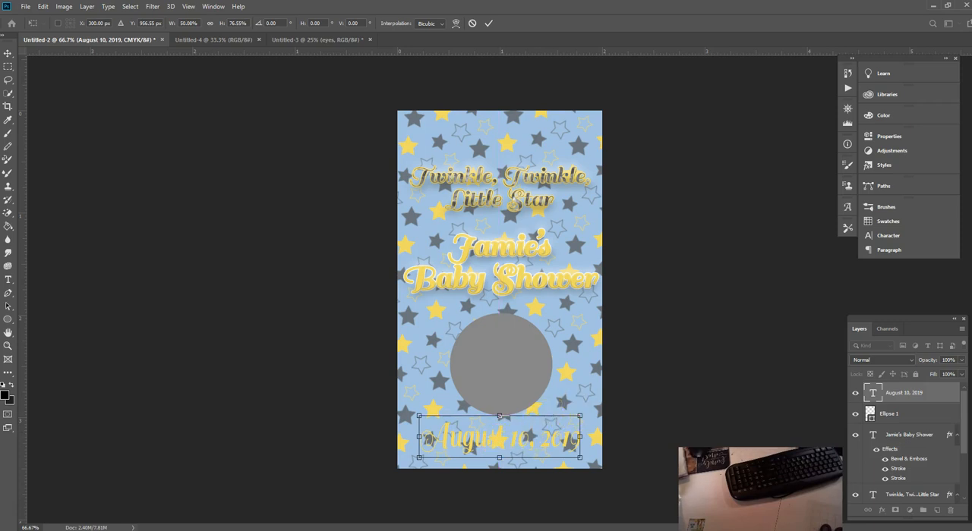
pyautogui.click(488, 23)
# Step: Give the date text the white outside stroke only, with both yellow strokes switched off
pyautogui.click(882, 511)
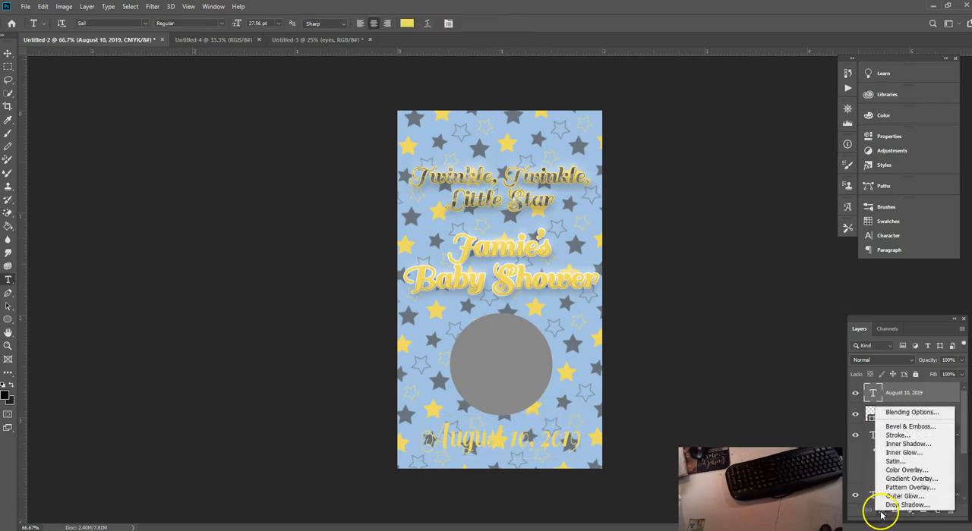
pyautogui.click(898, 436)
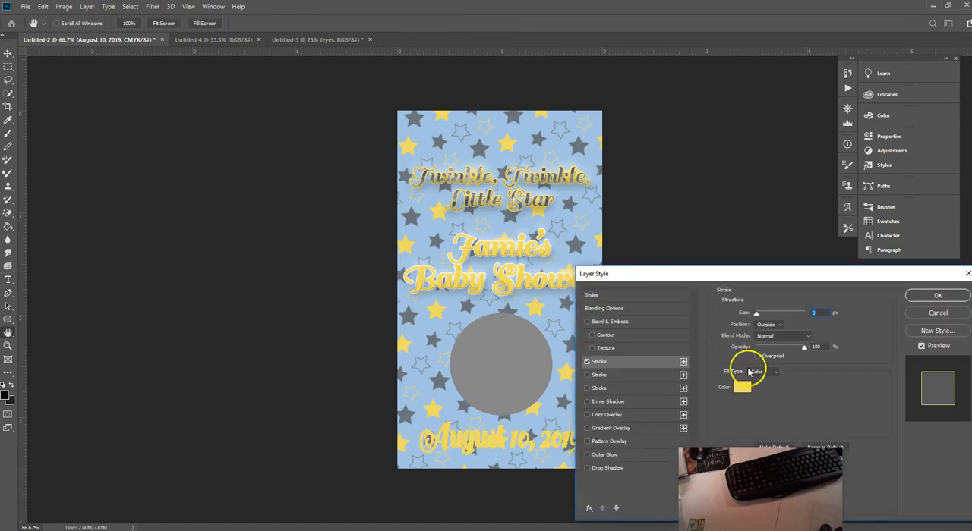
pyautogui.click(588, 364)
pyautogui.click(586, 375)
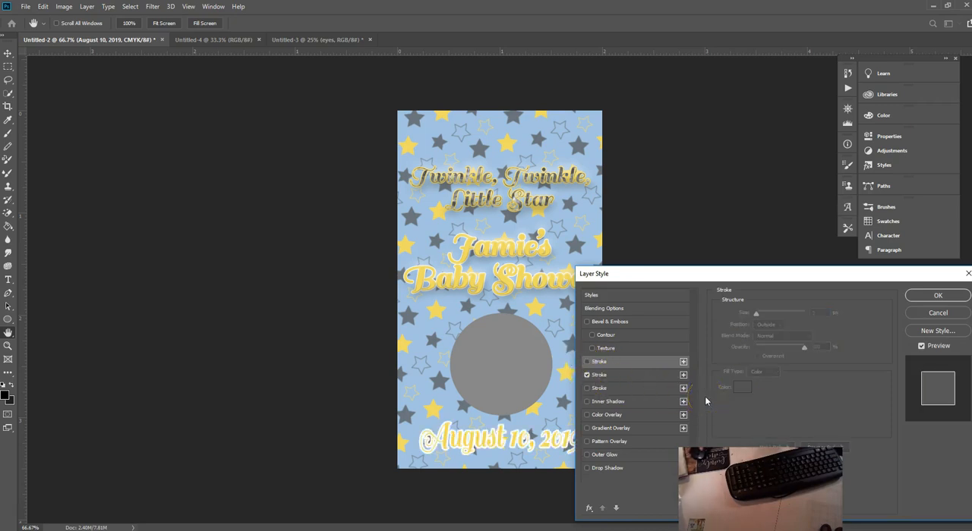
pyautogui.click(587, 375)
pyautogui.click(587, 388)
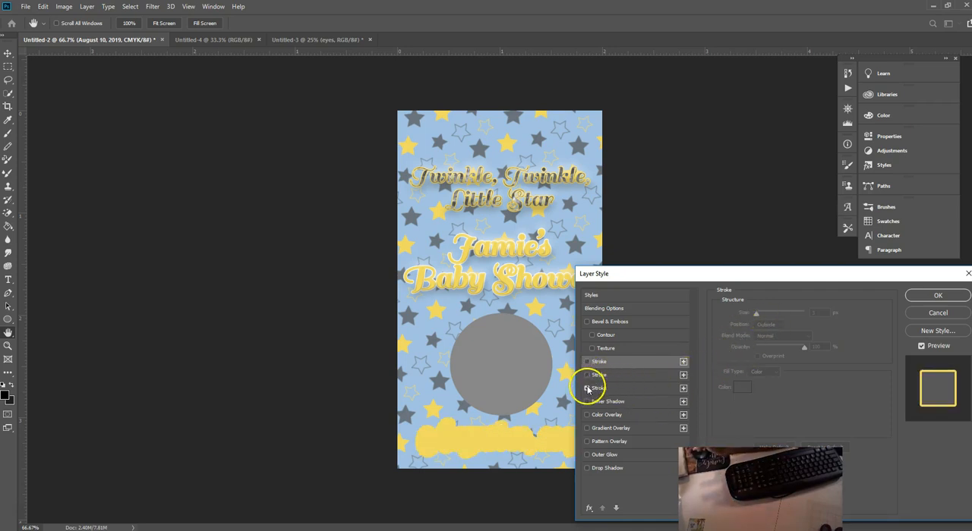
pyautogui.click(587, 389)
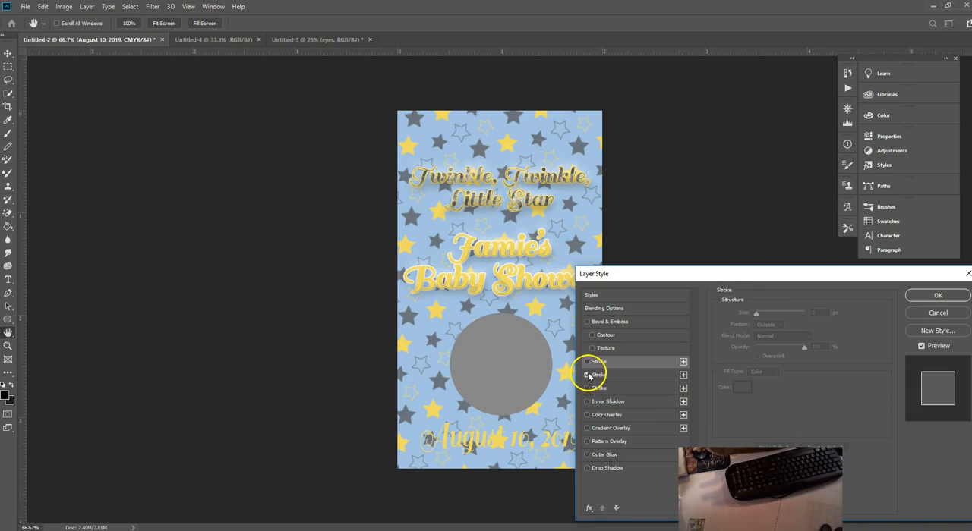
pyautogui.click(587, 375)
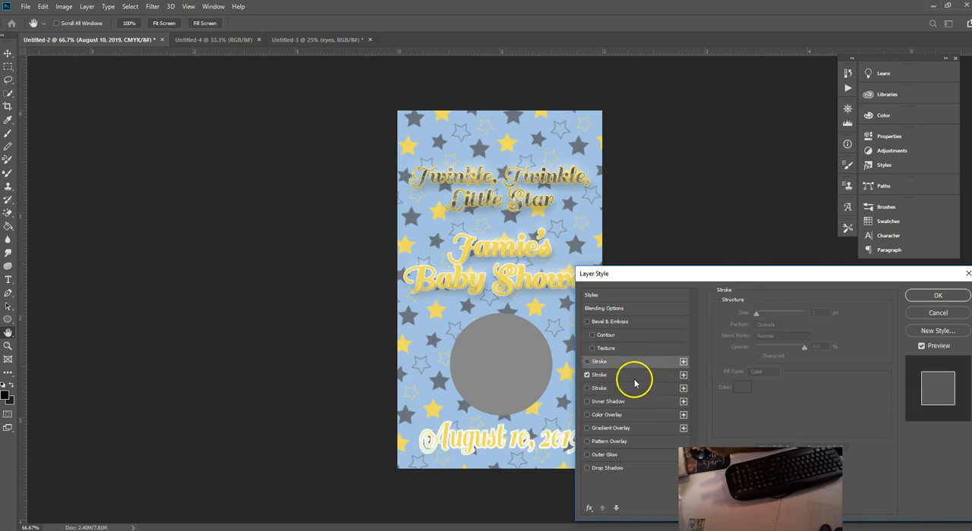
# Step: Set the date text's white outside stroke to 2 px and add a smooth Outer Bevel with Bevel & Emboss
pyautogui.click(633, 375)
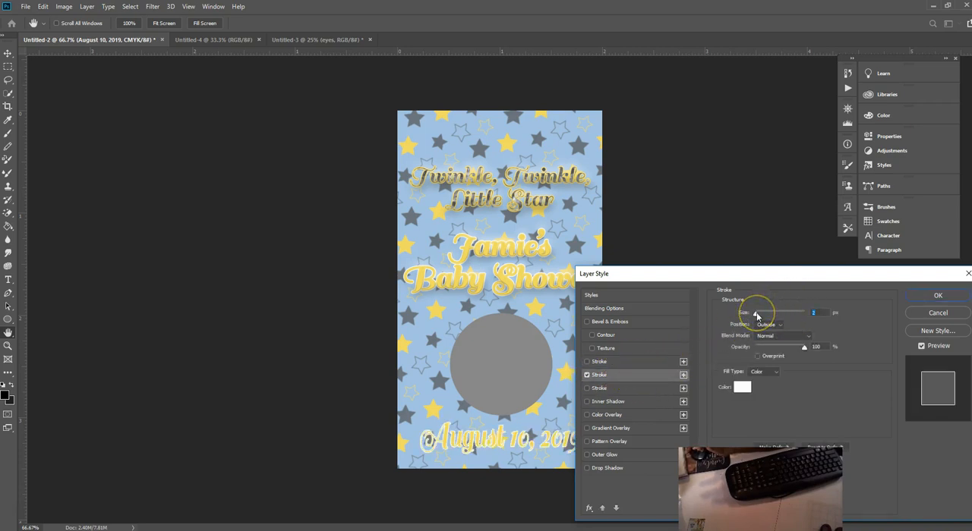
pyautogui.moveTo(756, 312); pyautogui.dragTo(756, 312)
pyautogui.click(605, 322)
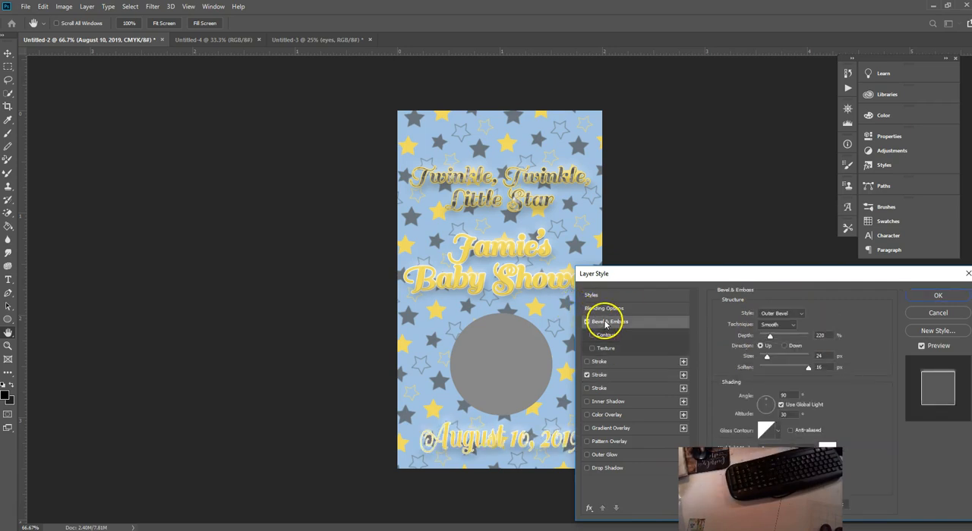
pyautogui.click(936, 298)
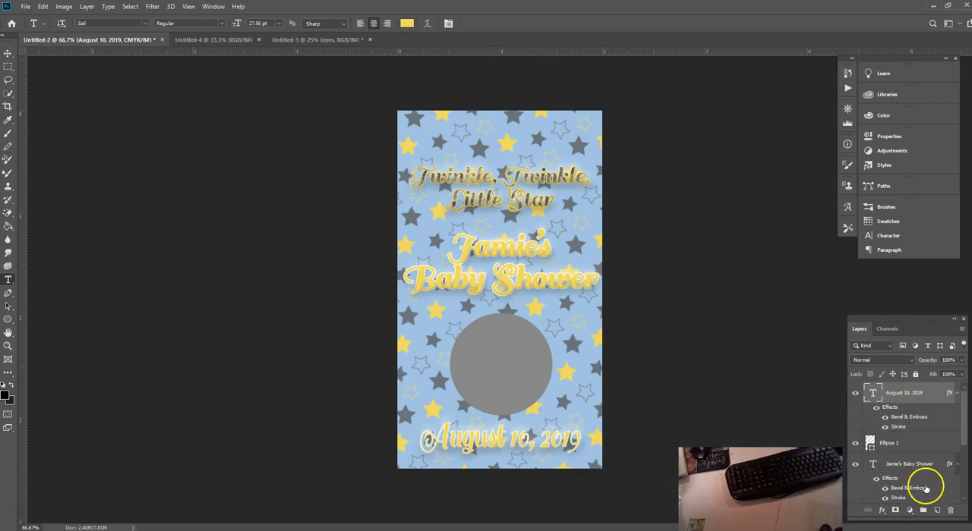
# Step: Add the two-line text "Try Again" on a new layer over the grey circle
pyautogui.click(936, 510)
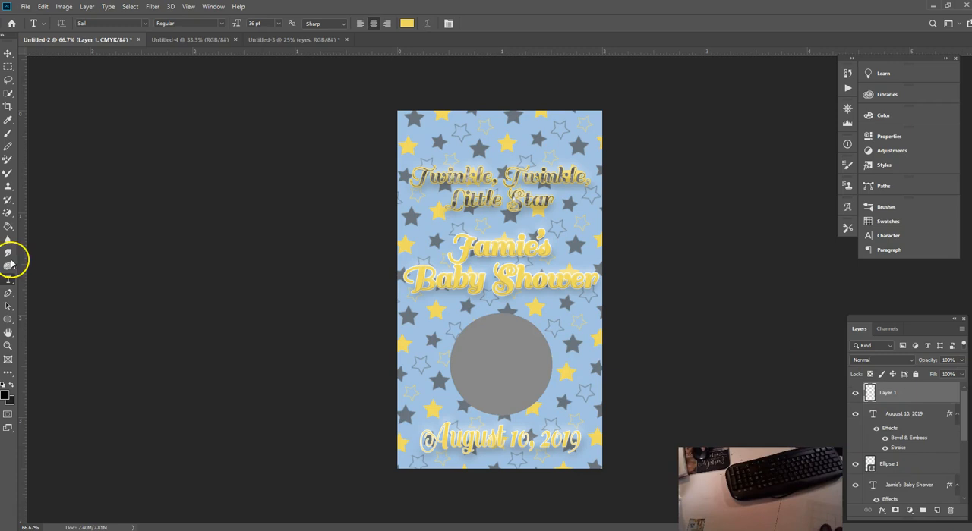
pyautogui.click(494, 362)
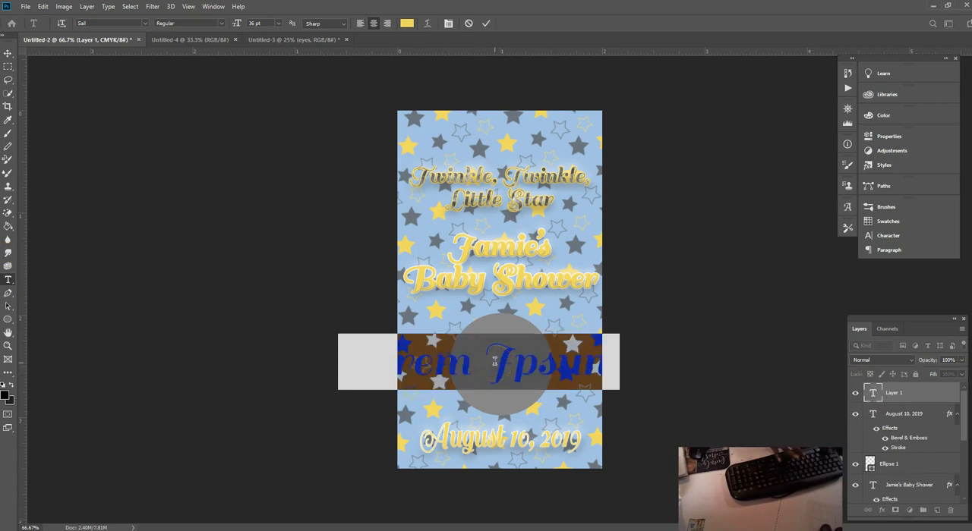
pyautogui.write('Tr')
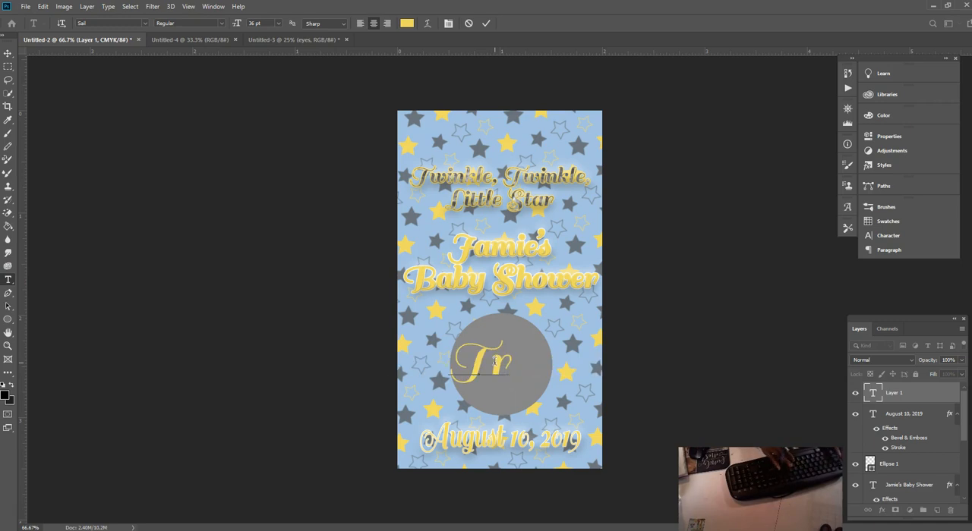
pyautogui.write('y')
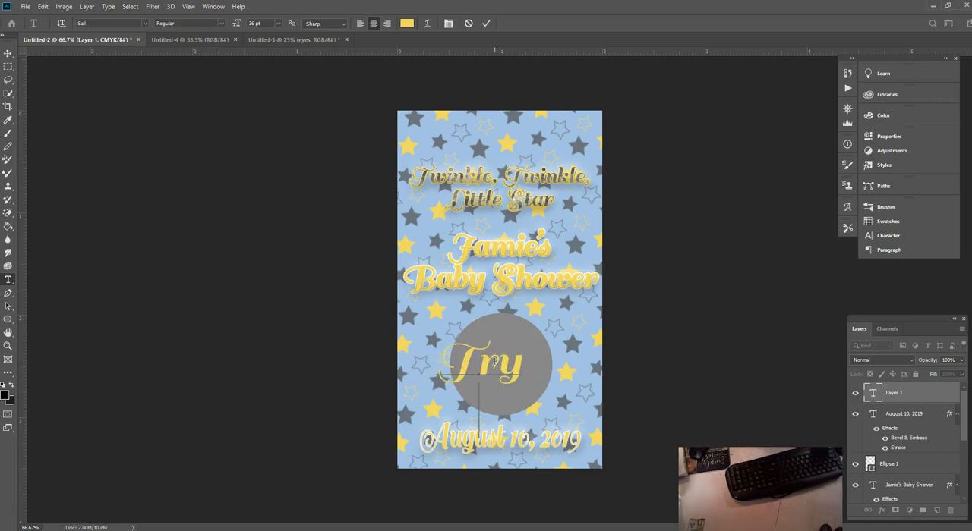
pyautogui.press('Return')
pyautogui.write('Again')
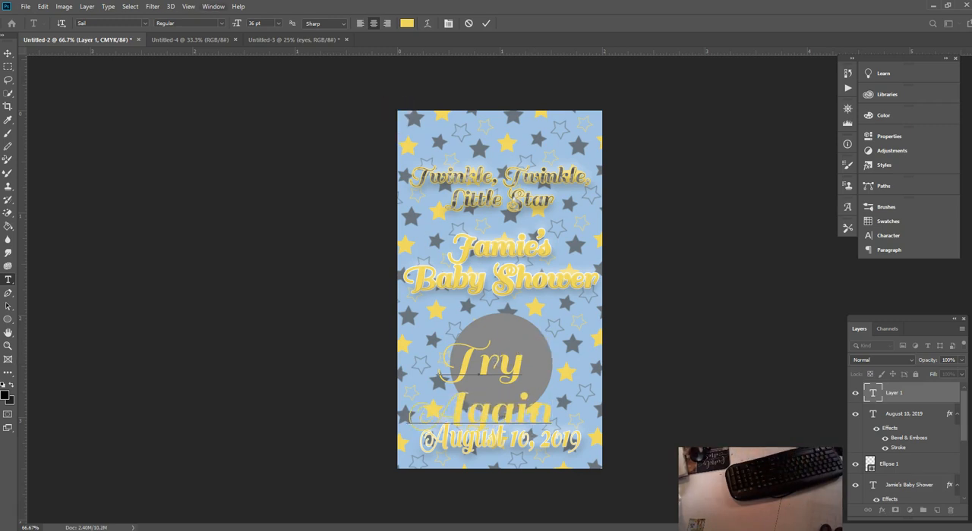
# Step: Scale the "Try Again" text proportionally to 50.90% and centre it inside the grey circle at X 300 px, Y 744 px
pyautogui.click(44, 7)
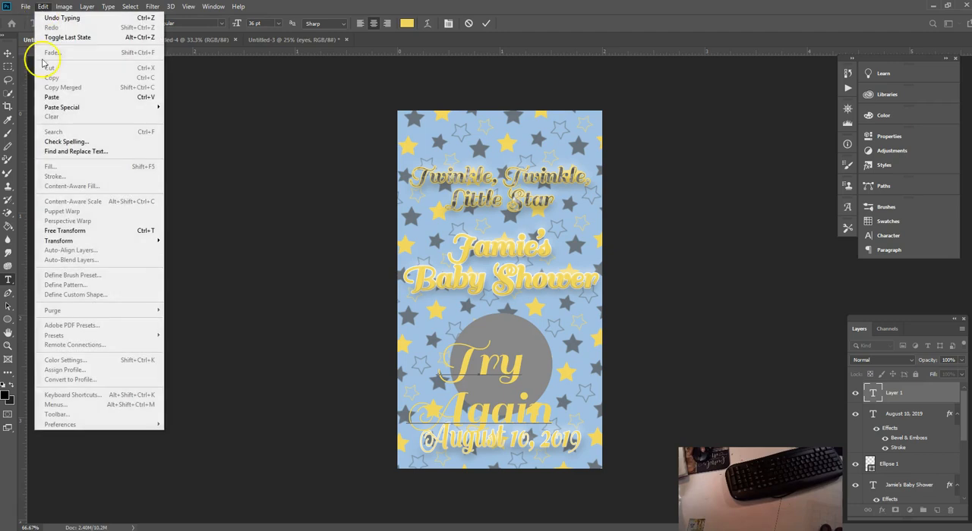
pyautogui.click(76, 230)
pyautogui.moveTo(552, 334); pyautogui.dragTo(516, 353)
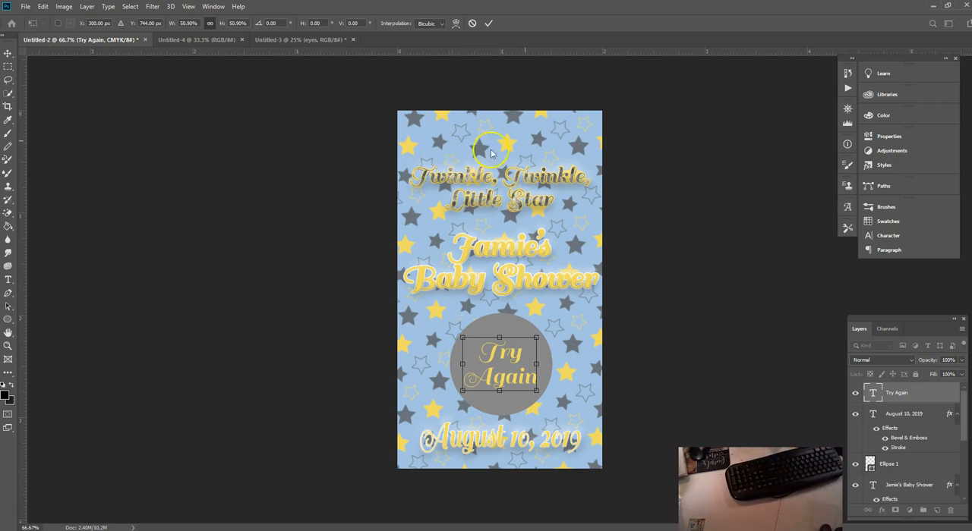
pyautogui.click(489, 24)
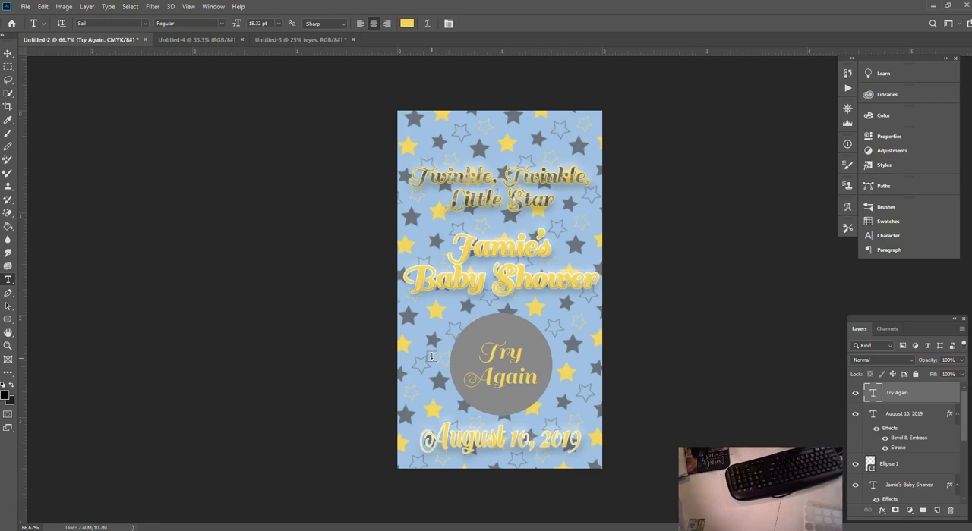
# Step: Move the "Twinkle, Twinkle, Little Star" title up and stretch its height to 147.37%, keeping its width at 100%
pyautogui.click(9, 54)
pyautogui.moveTo(519, 177); pyautogui.dragTo(518, 154)
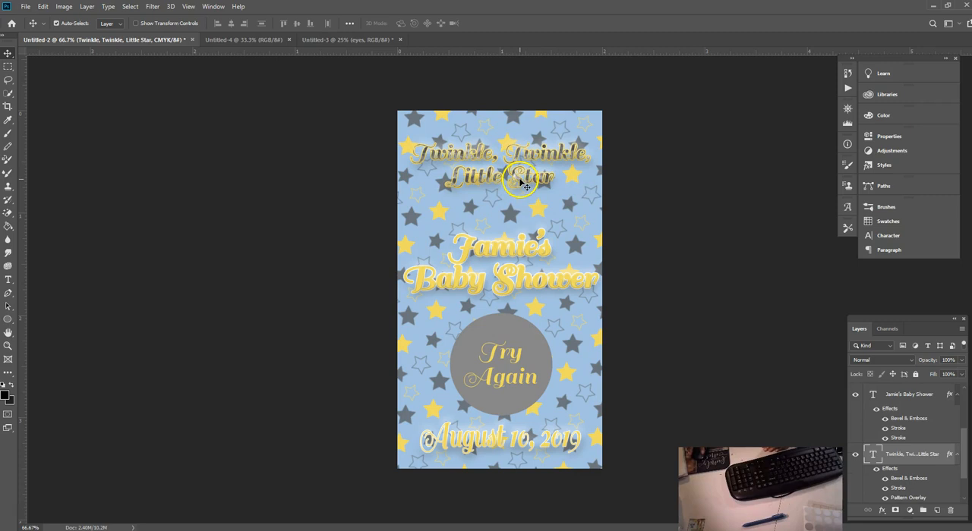
pyautogui.click(44, 9)
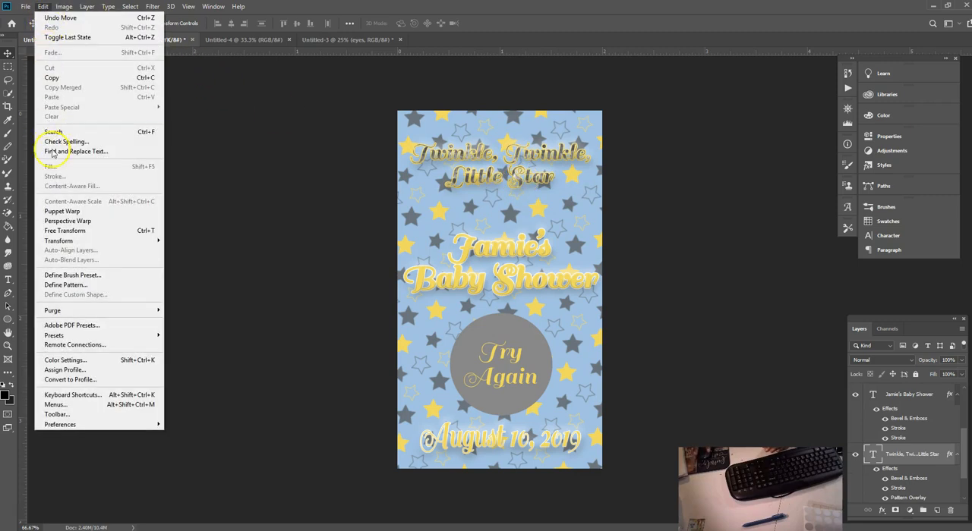
pyautogui.click(76, 230)
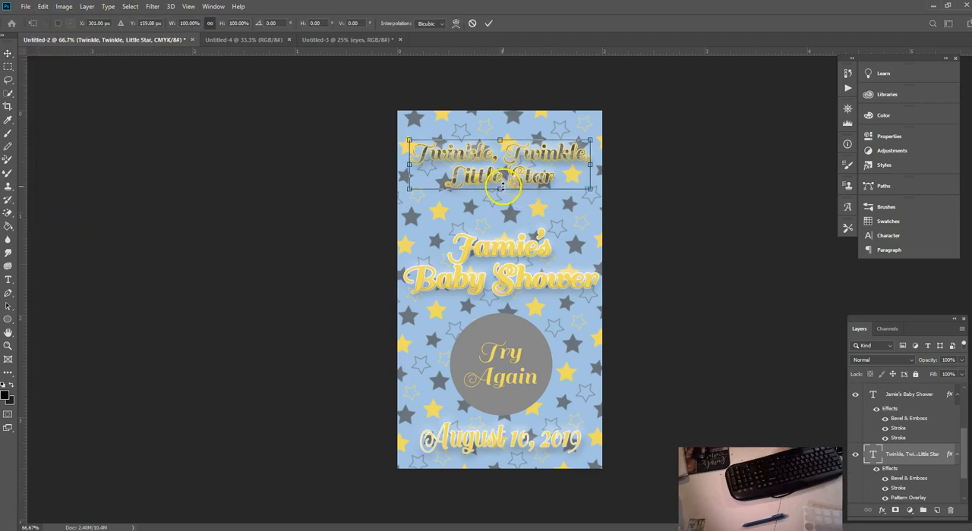
pyautogui.moveTo(500, 189); pyautogui.dragTo(502, 215)
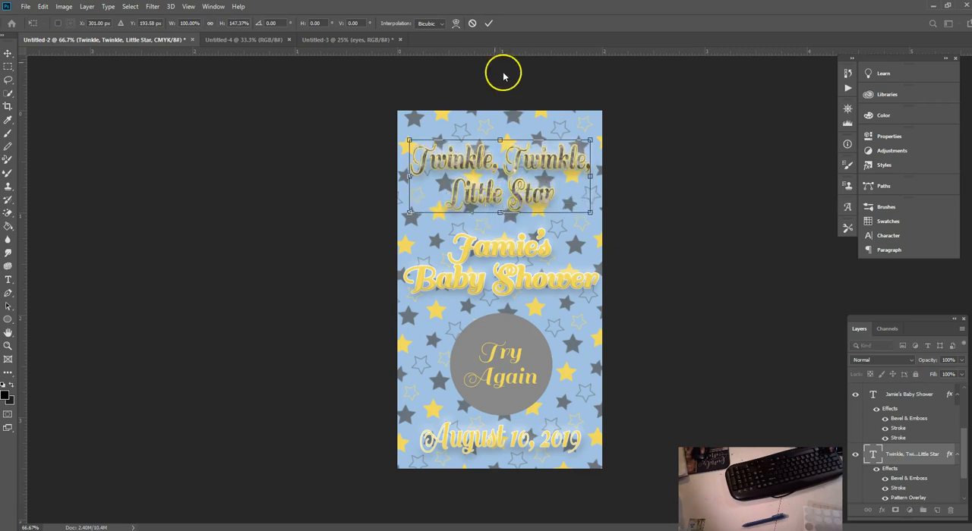
pyautogui.click(489, 24)
# Step: Stretch the personalised "Baby Shower" text upward to 116.28% height, keeping its width at 100%
pyautogui.click(526, 258)
pyautogui.click(43, 7)
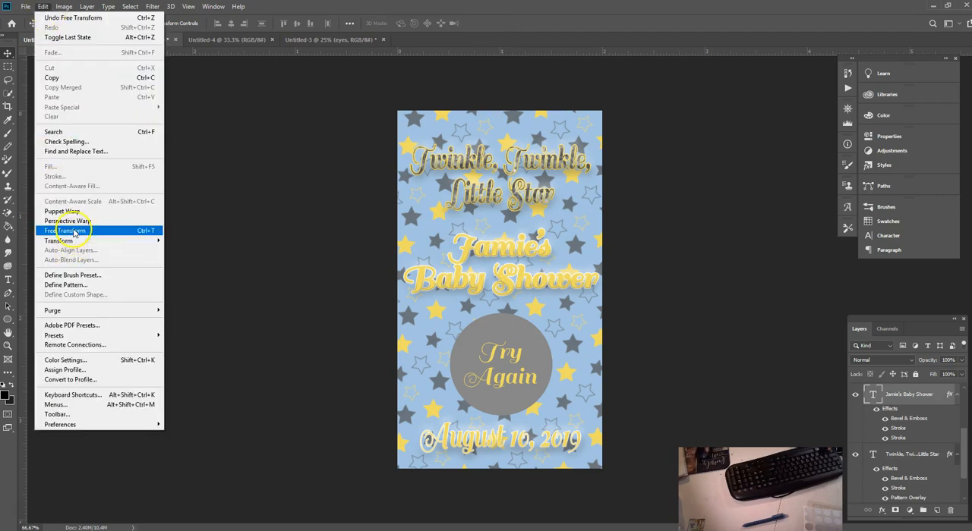
pyautogui.click(64, 230)
pyautogui.moveTo(500, 228)
pyautogui.mouseDown()
pyautogui.moveTo(500, 202)
pyautogui.moveTo(500, 218)
pyautogui.mouseUp()
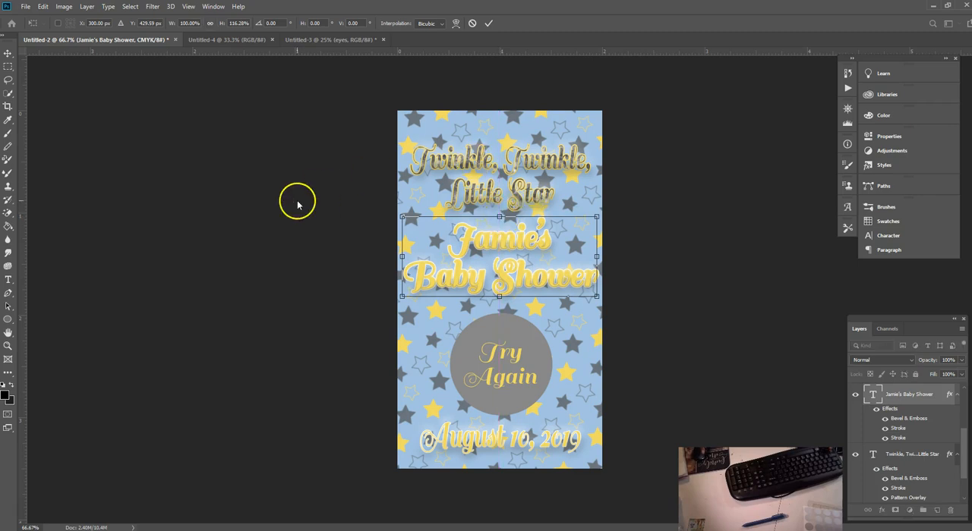
pyautogui.click(489, 23)
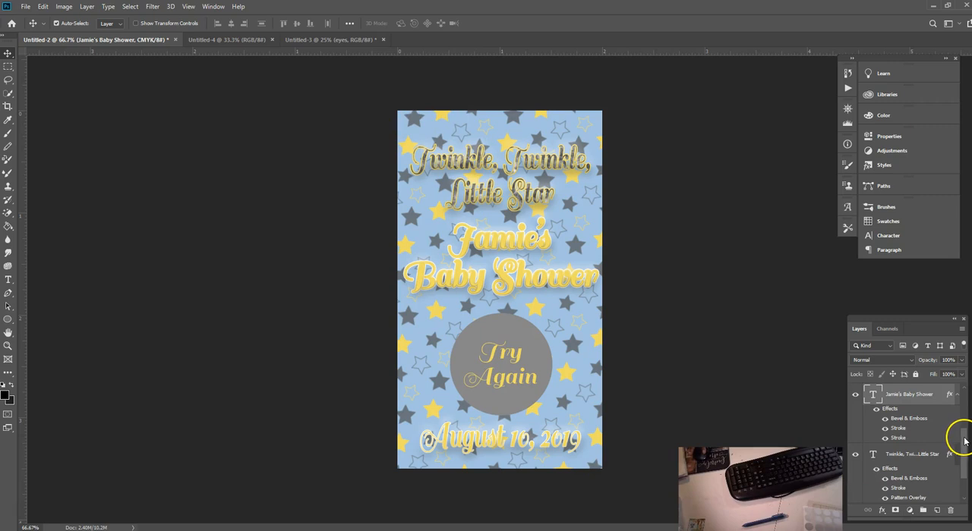
pyautogui.moveTo(961, 438); pyautogui.dragTo(966, 477)
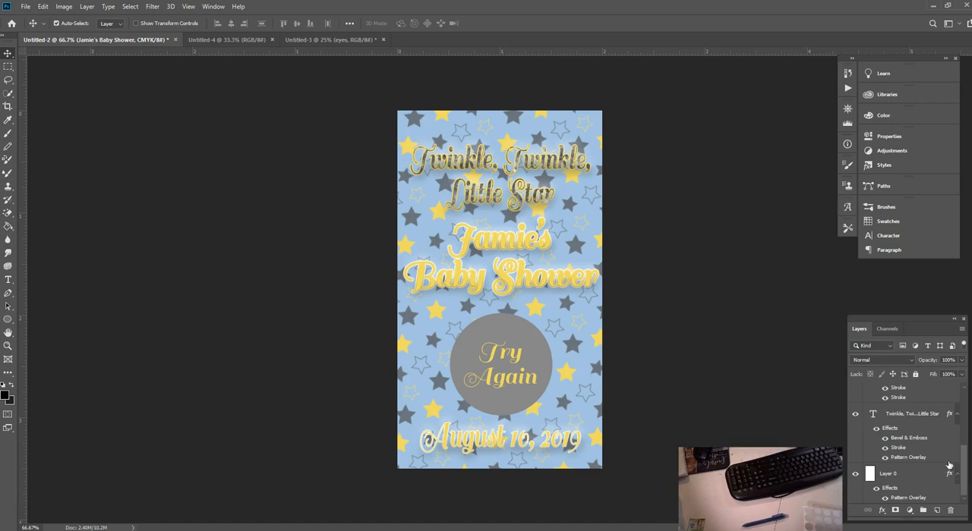
pyautogui.click(25, 7)
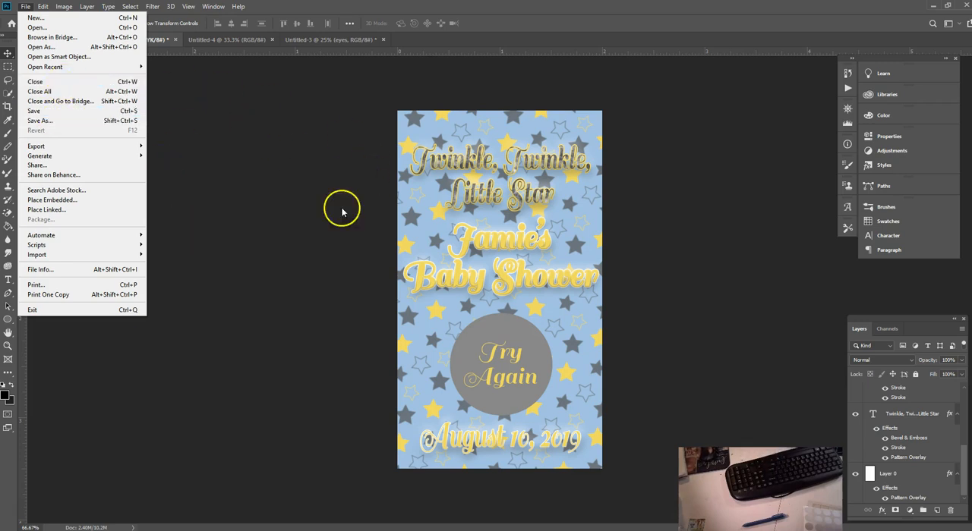
pyautogui.click(306, 181)
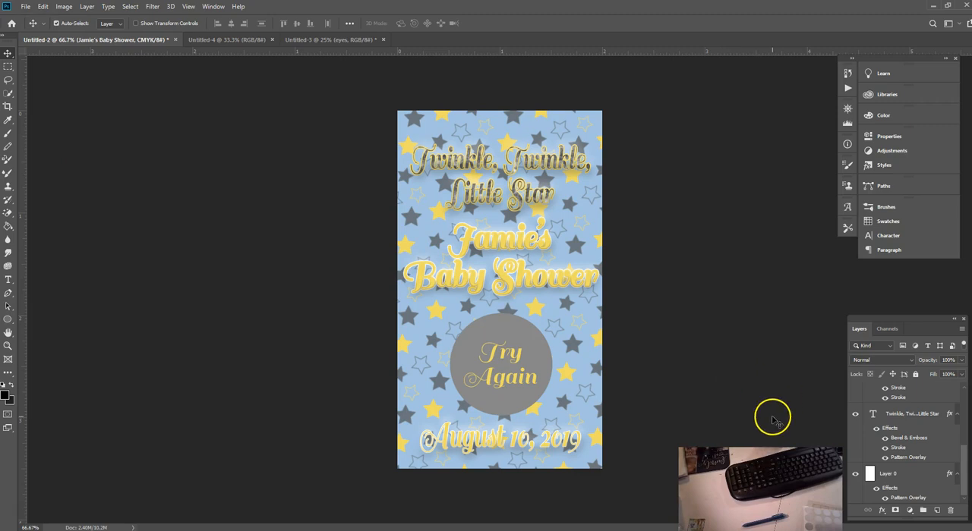
# Step: Duplicate the star-patterned background layer, Layer 0
pyautogui.click(898, 477)
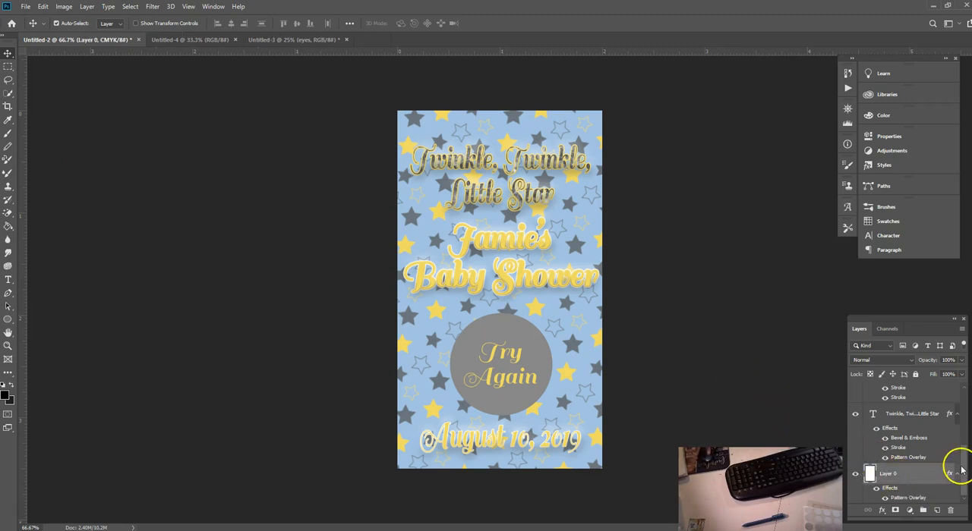
pyautogui.moveTo(926, 473); pyautogui.dragTo(938, 514)
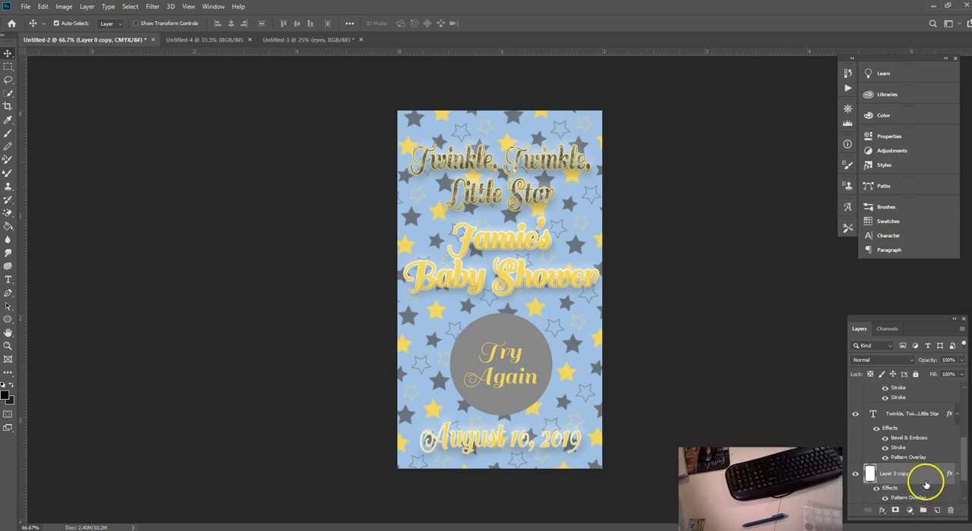
pyautogui.moveTo(963, 460); pyautogui.dragTo(970, 484)
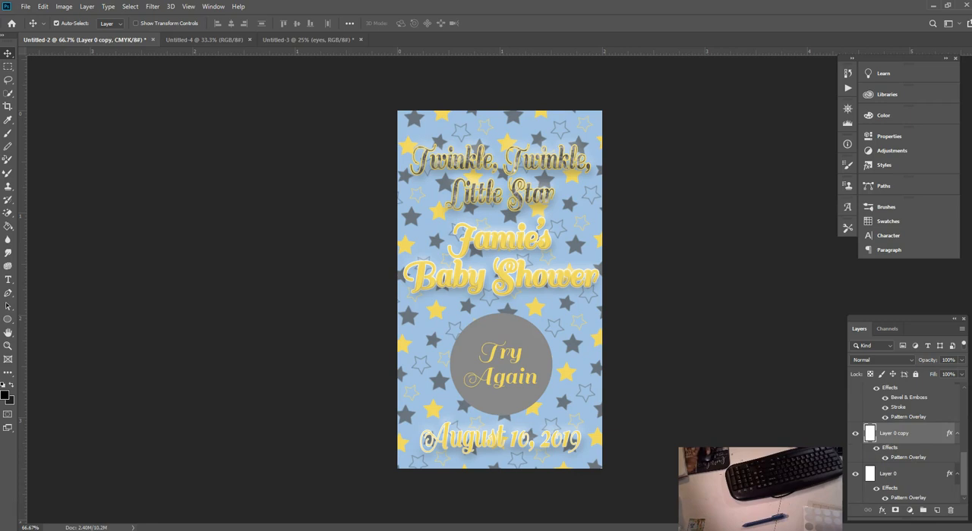
# Step: Merge all layers from "Try Again" down to "Layer 0 copy" into one, leaving the original Layer 0 separate
pyautogui.moveTo(963, 466); pyautogui.dragTo(968, 406)
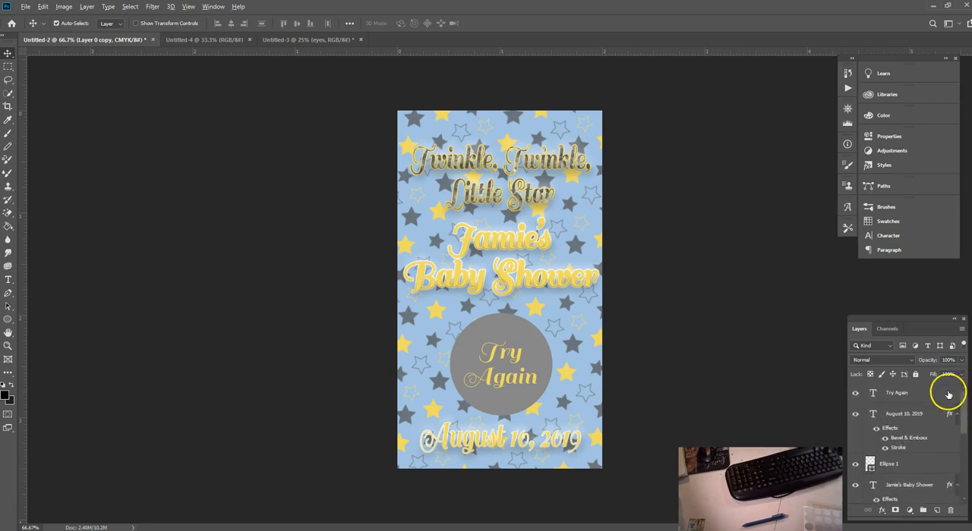
pyautogui.keyDown('shift'); pyautogui.click(894, 395); pyautogui.keyUp('shift')
pyautogui.moveTo(963, 410); pyautogui.dragTo(956, 477)
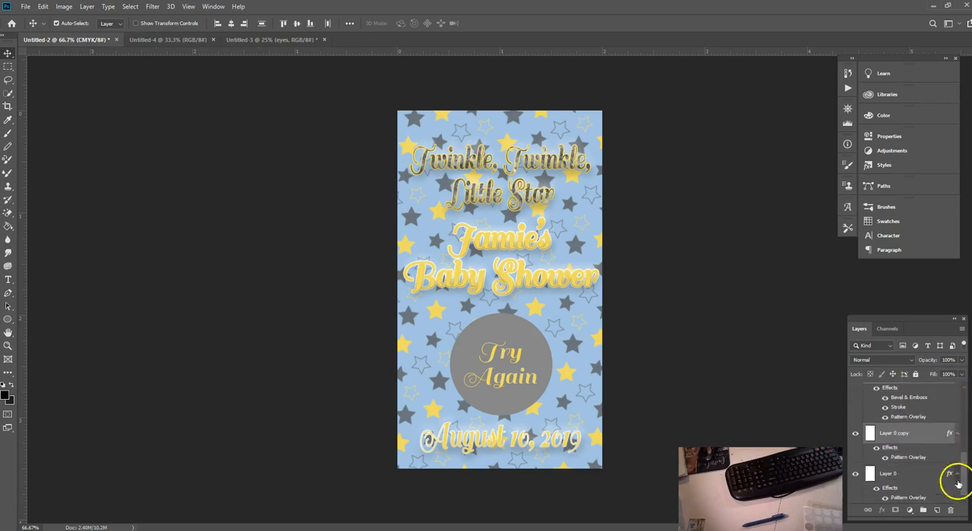
pyautogui.rightClick(898, 438)
pyautogui.click(873, 306)
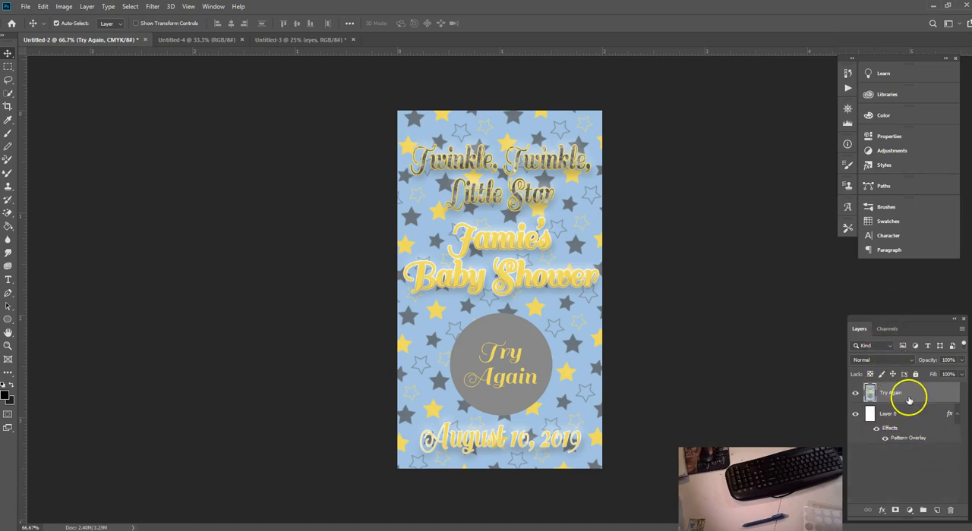
# Step: Place guides along all four edges of the canvas
pyautogui.click(189, 7)
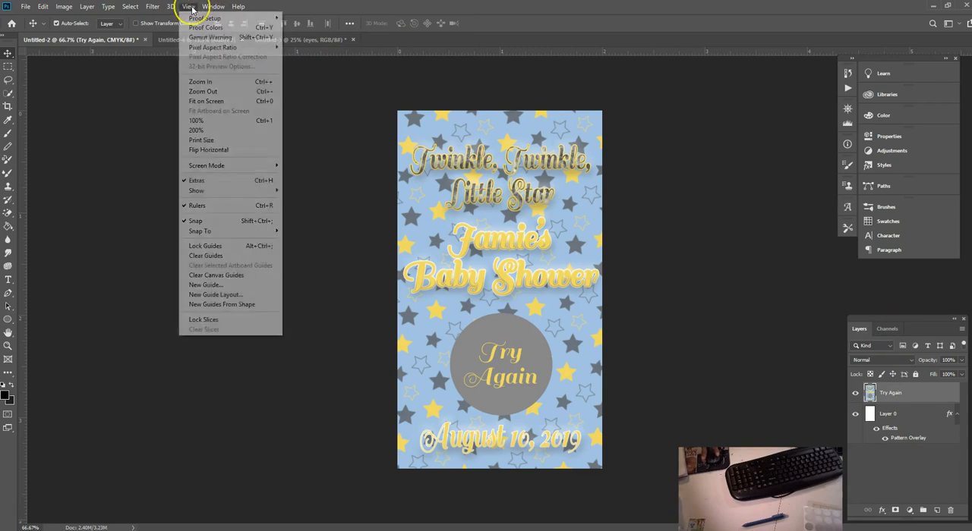
pyautogui.click(191, 8)
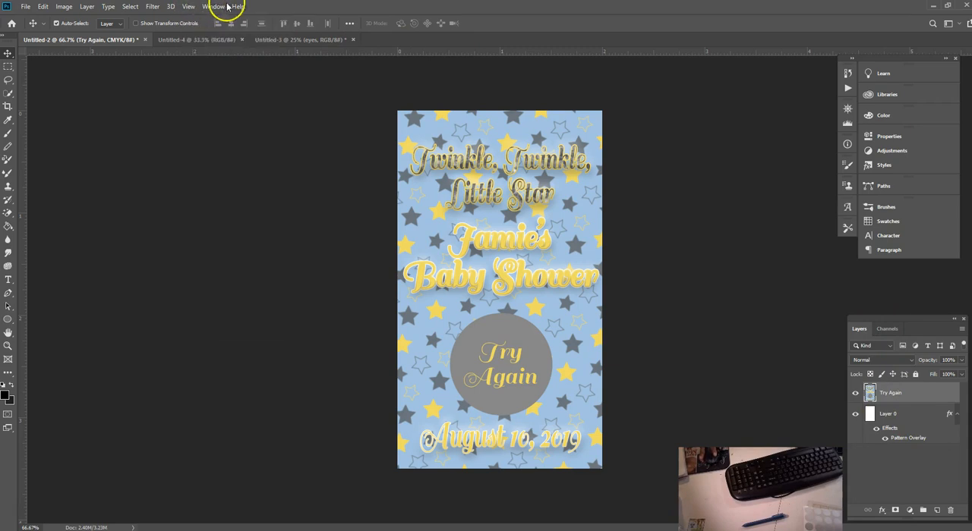
pyautogui.moveTo(473, 51); pyautogui.dragTo(478, 110)
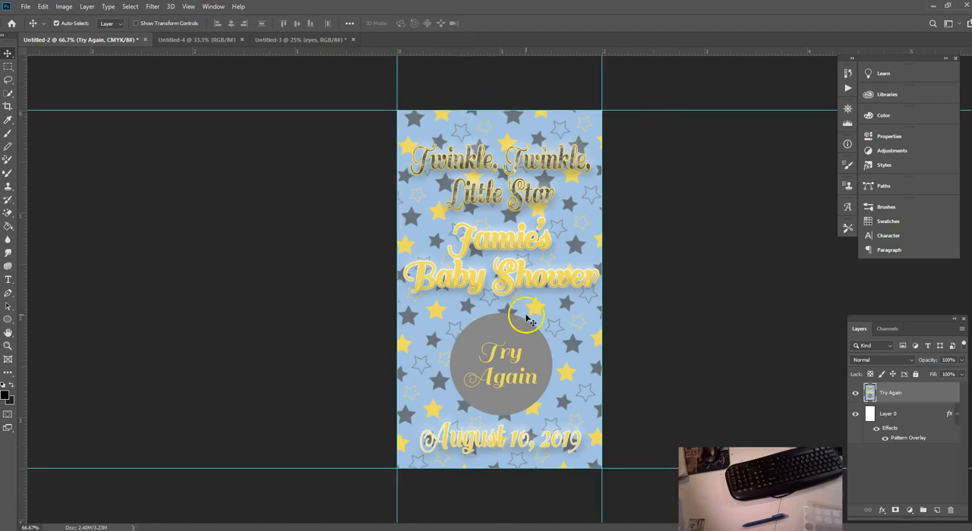
pyautogui.click(510, 111)
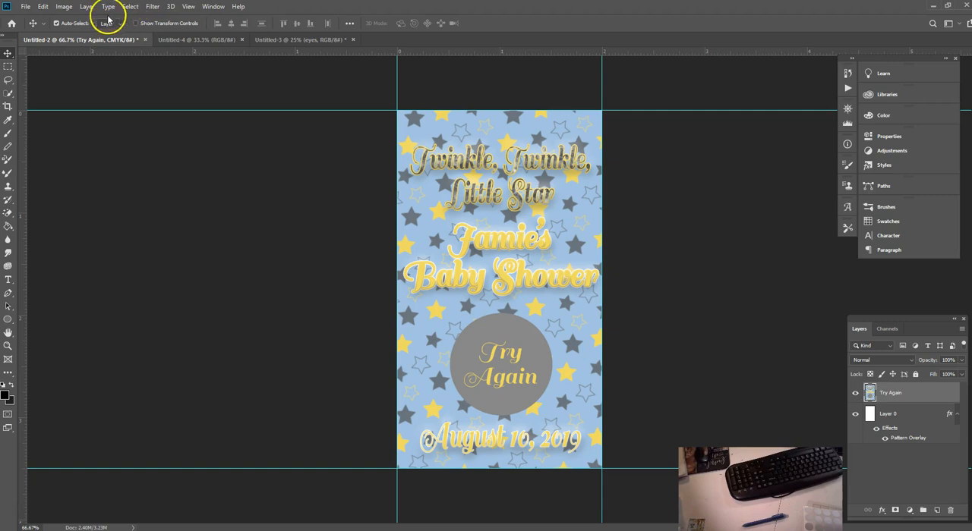
# Step: Enlarge the canvas by a relative 0.15 inches in both width and height, anchored at the centre
pyautogui.click(63, 7)
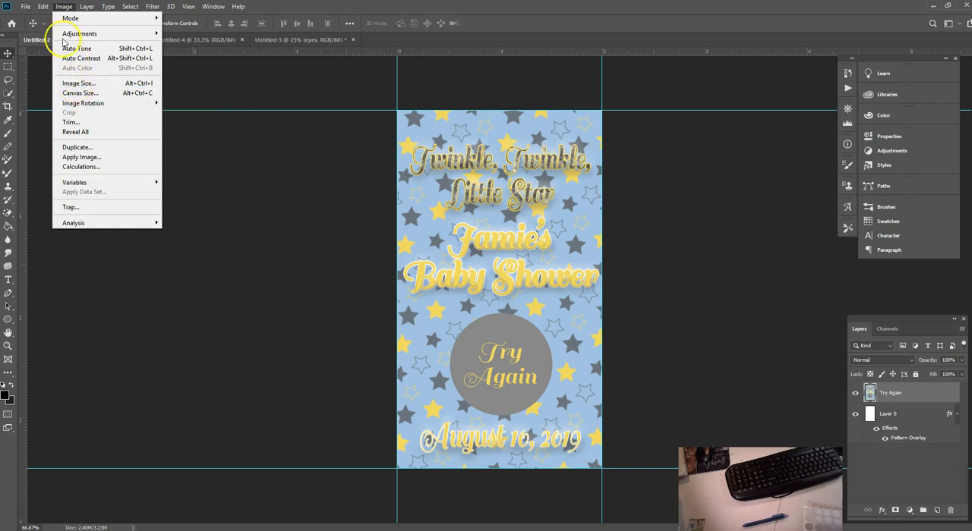
pyautogui.click(81, 94)
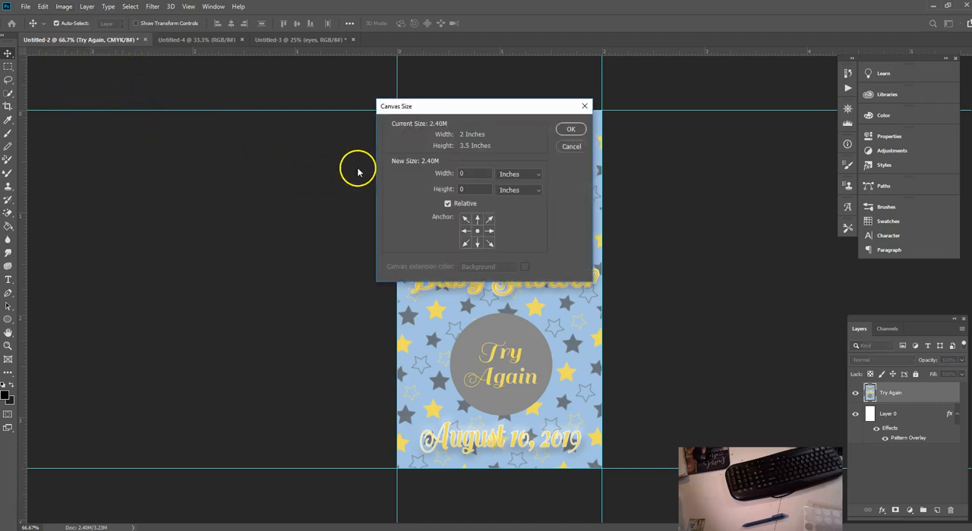
pyautogui.click(464, 173)
pyautogui.write('.15')
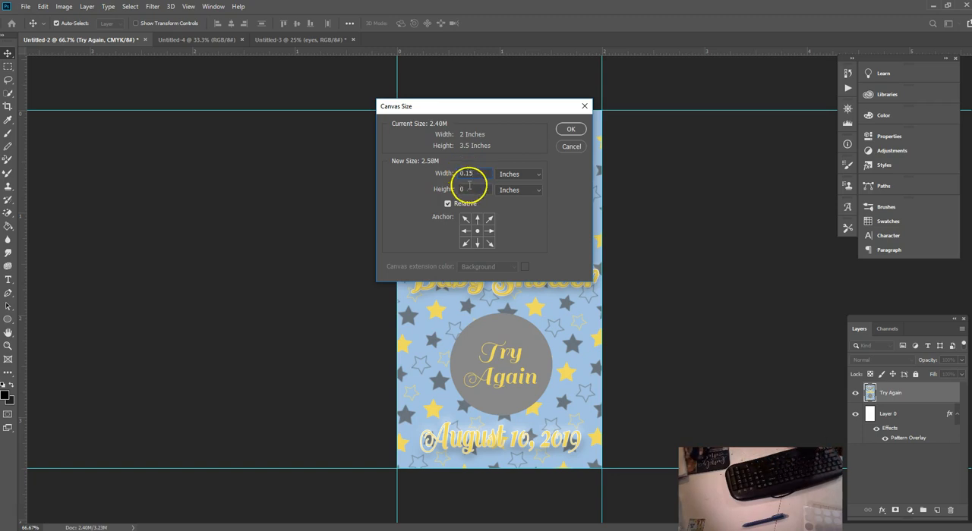
pyautogui.write('.15')
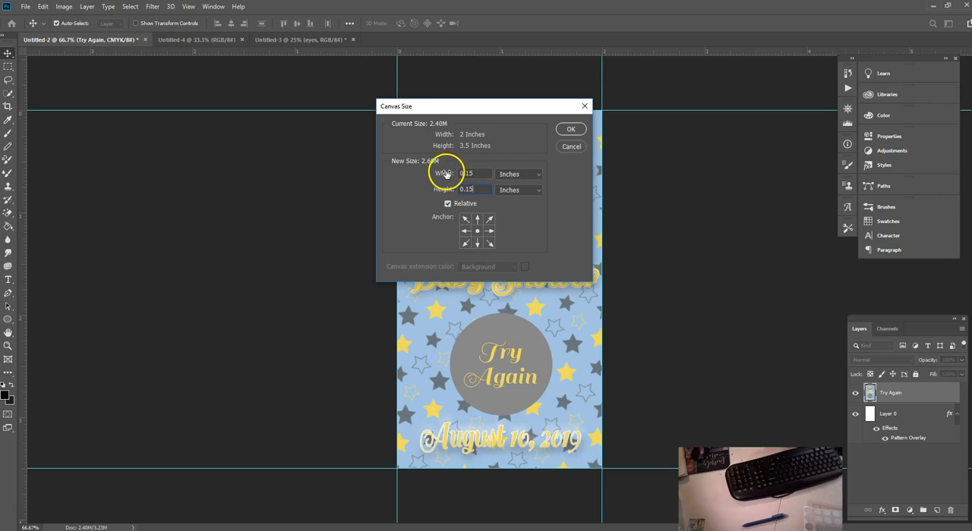
pyautogui.click(570, 129)
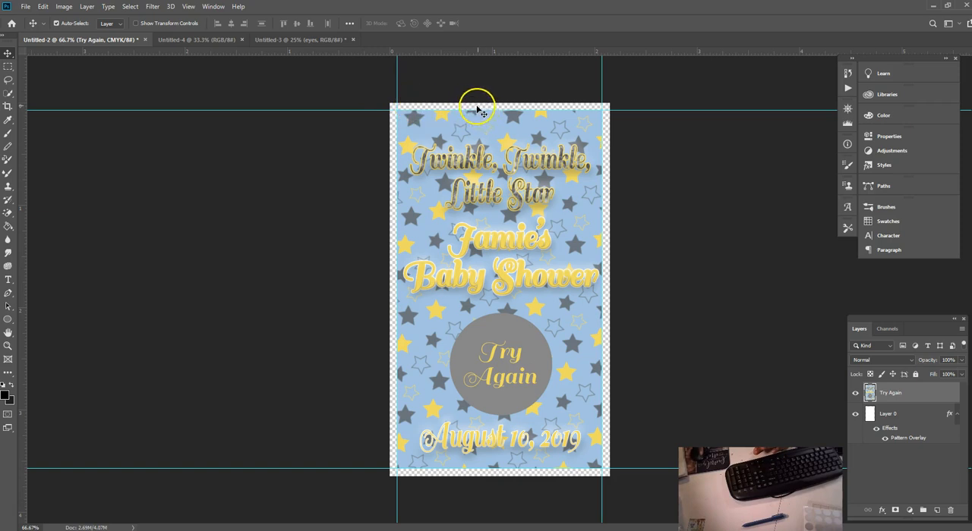
pyautogui.click(887, 420)
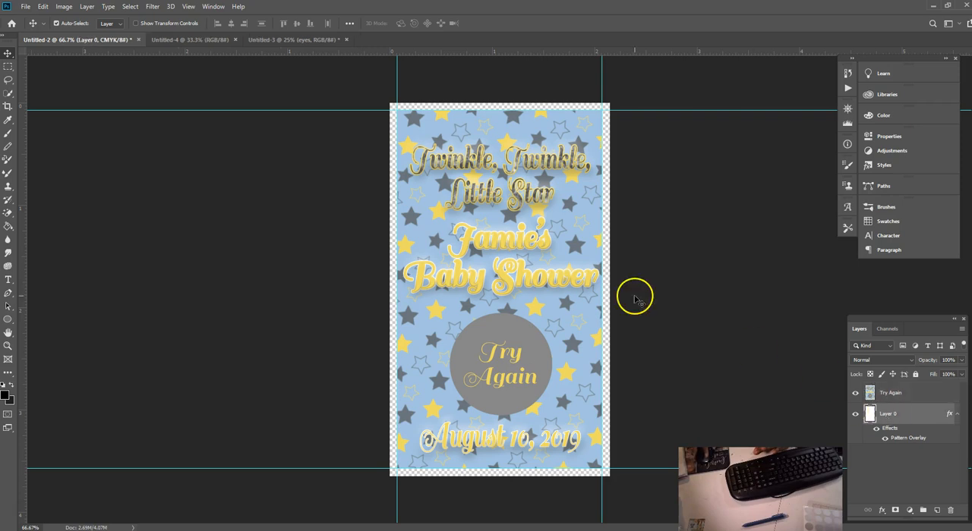
pyautogui.click(43, 6)
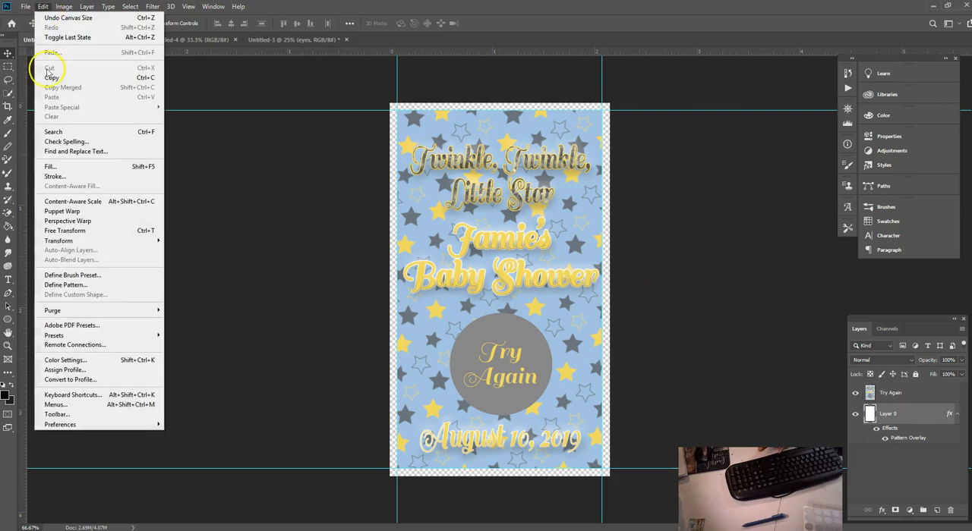
pyautogui.click(75, 231)
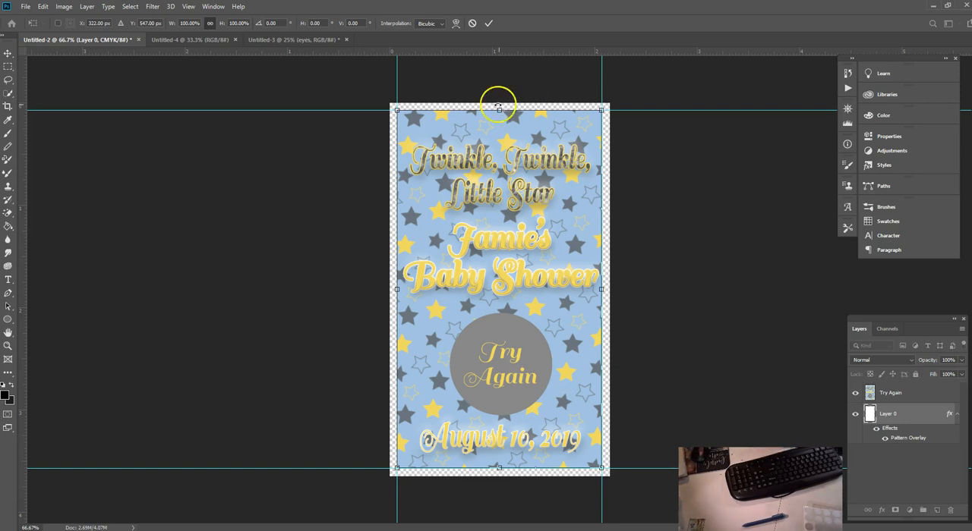
pyautogui.click(489, 25)
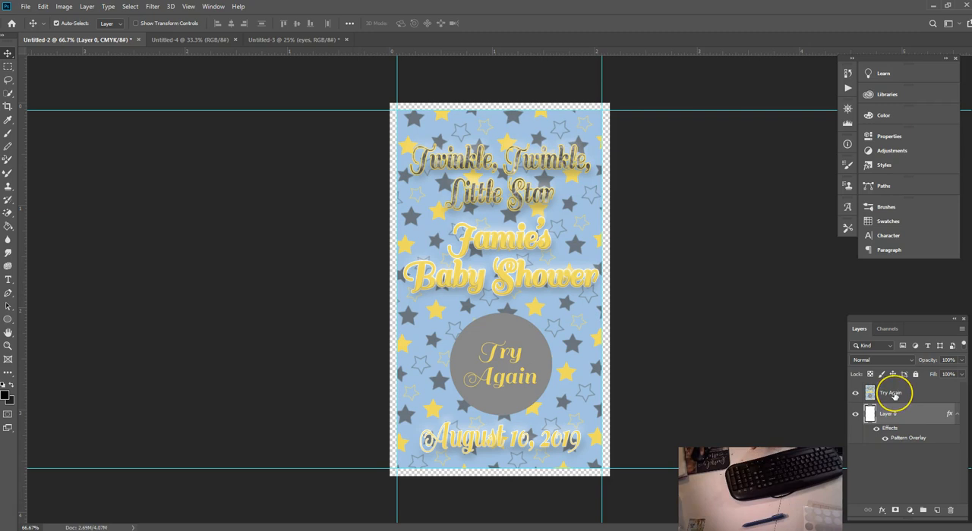
# Step: Add a new layer above the Try Again layer and stroke a single-row selection along the card's top edge in black, 2 px, centred
pyautogui.click(893, 395)
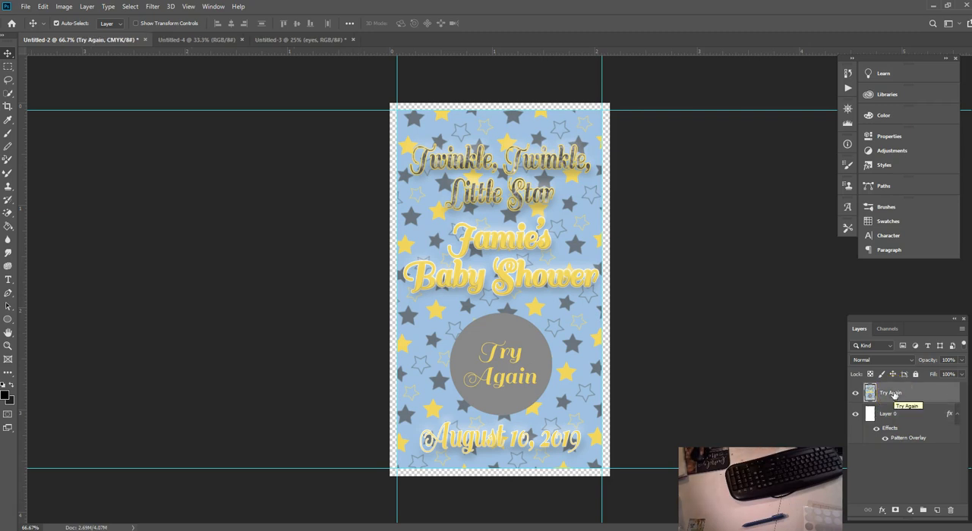
pyautogui.click(935, 508)
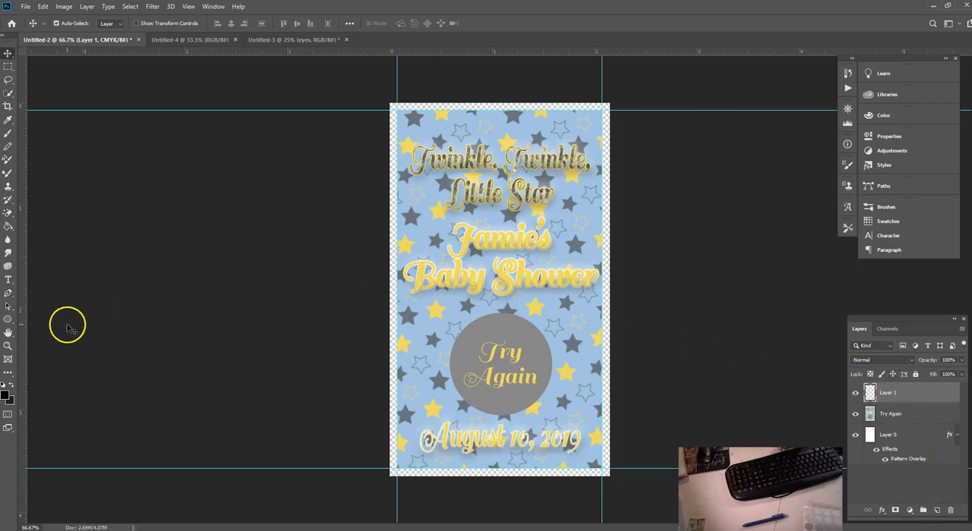
pyautogui.click(9, 373)
pyautogui.click(9, 373)
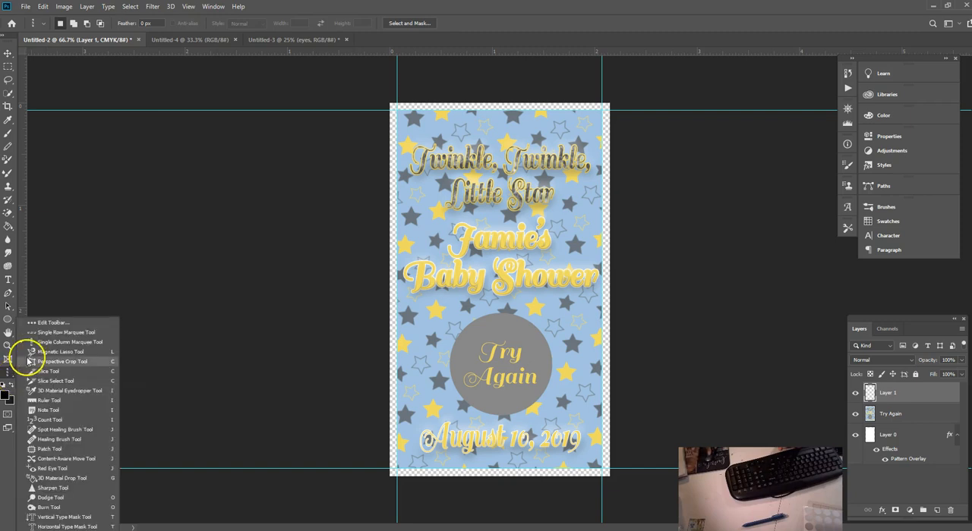
pyautogui.click(61, 332)
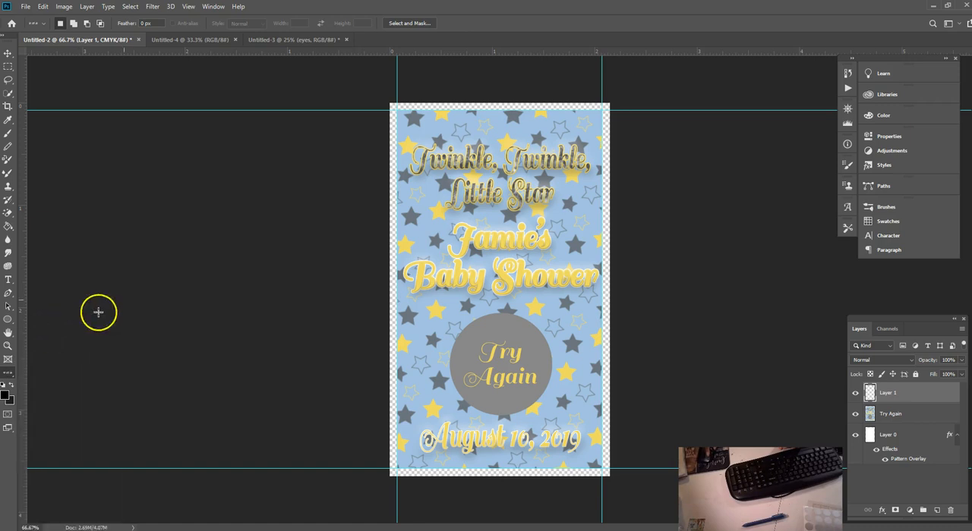
pyautogui.click(477, 110)
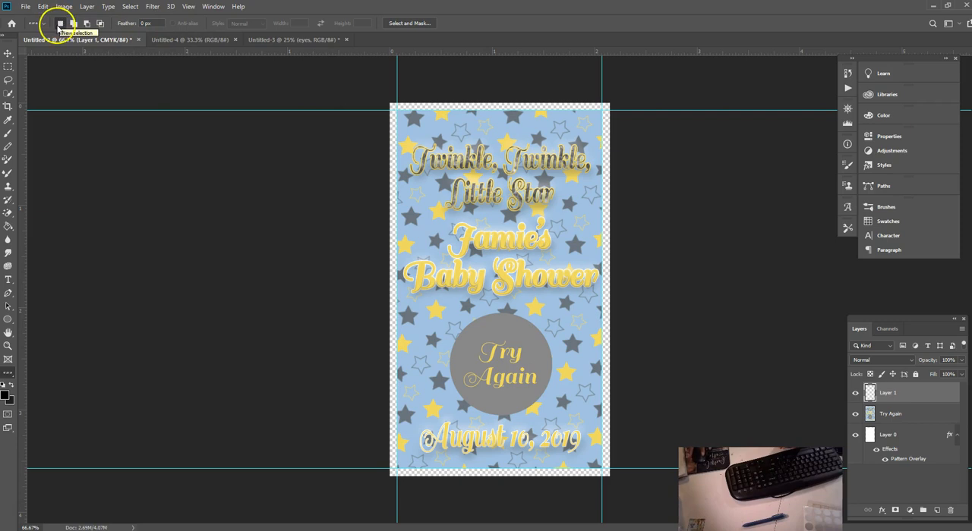
pyautogui.click(44, 7)
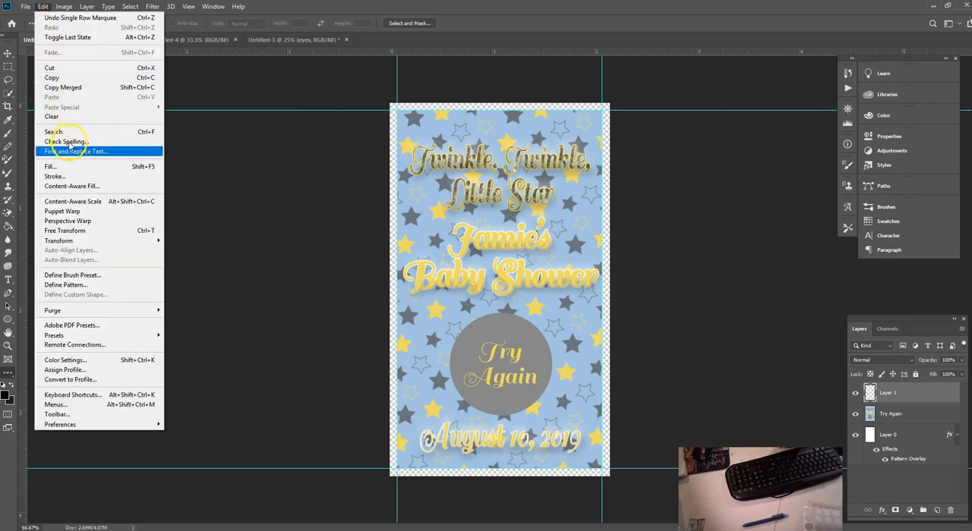
pyautogui.click(73, 177)
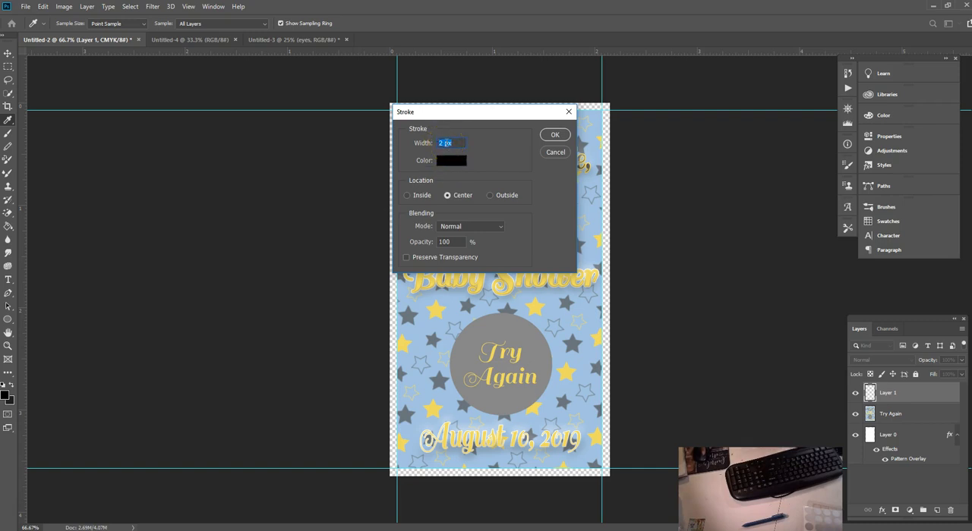
pyautogui.click(555, 137)
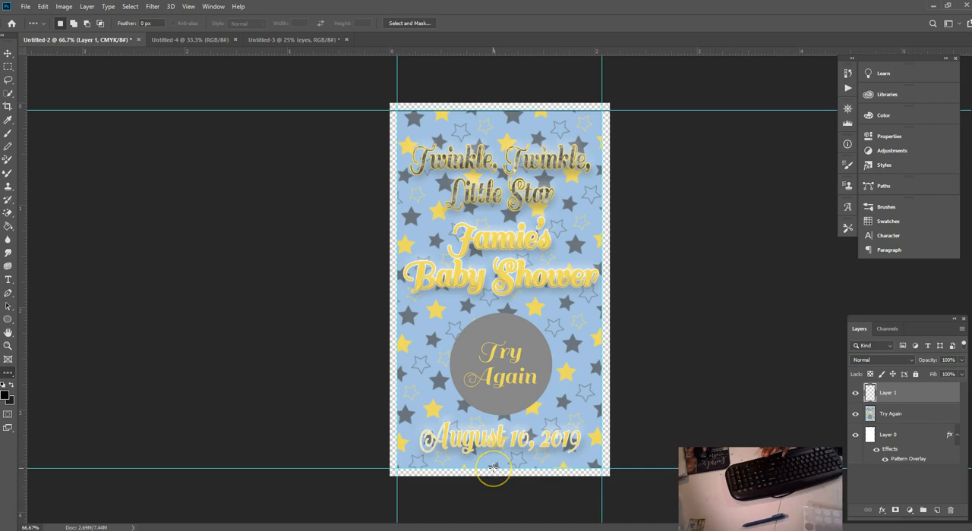
# Step: Stroke a single-row selection along the card's bottom edge in black, 2 px wide and centred
pyautogui.click(44, 7)
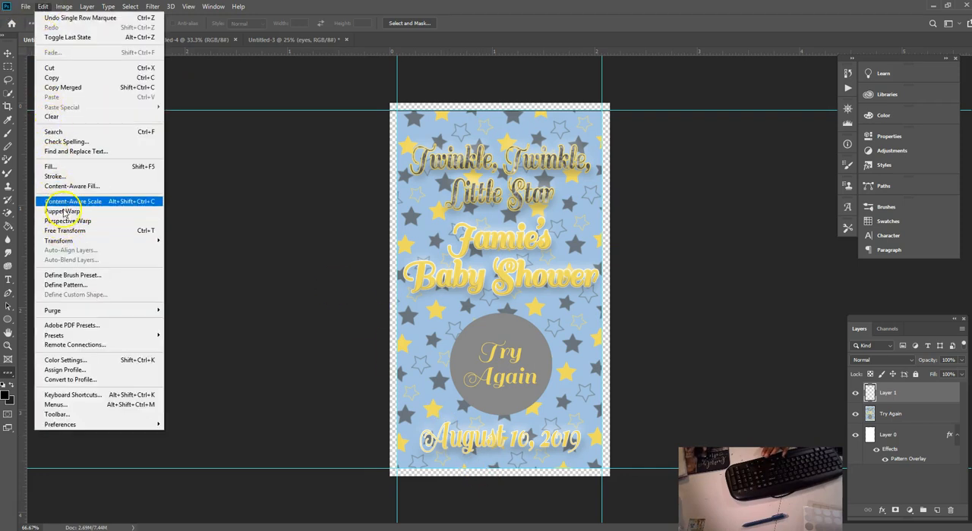
pyautogui.click(66, 176)
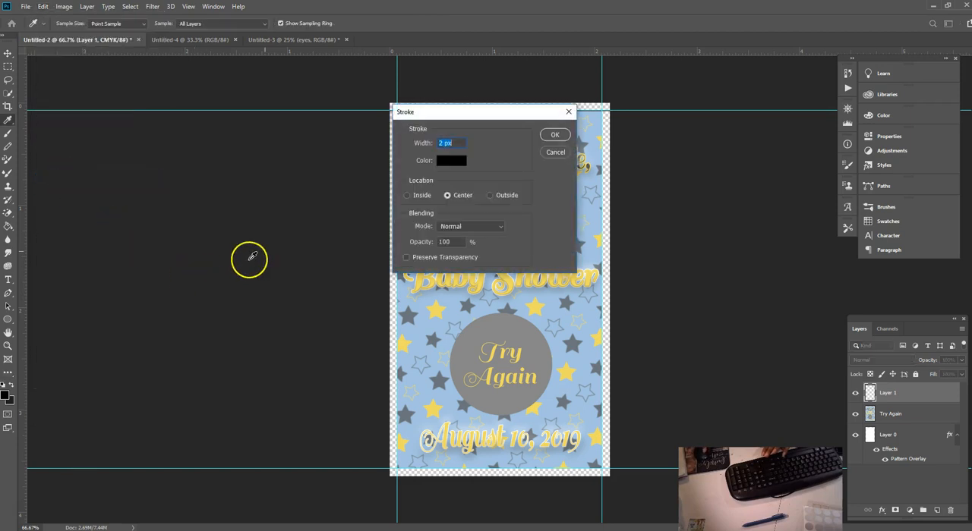
pyautogui.click(554, 137)
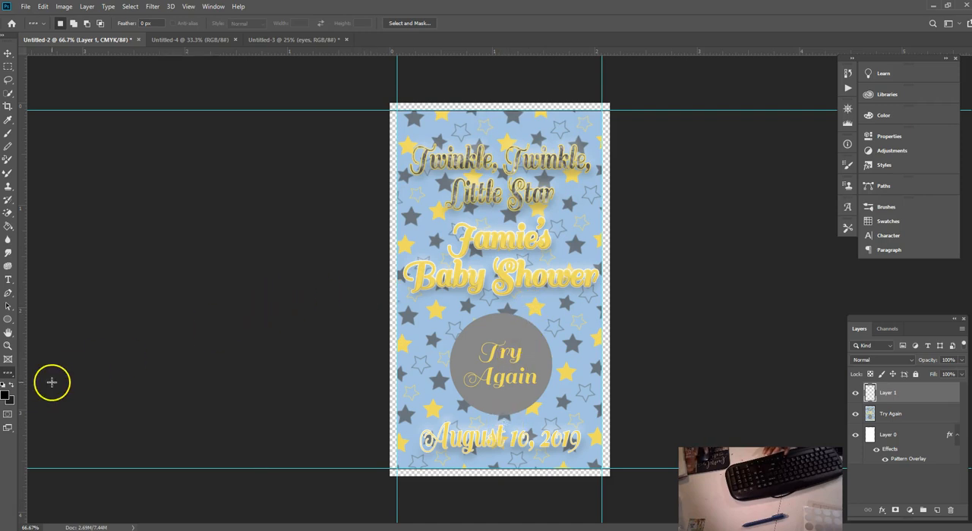
# Step: Stroke a single-column selection along the card's left edge in black, 2 px wide and centred
pyautogui.click(12, 380)
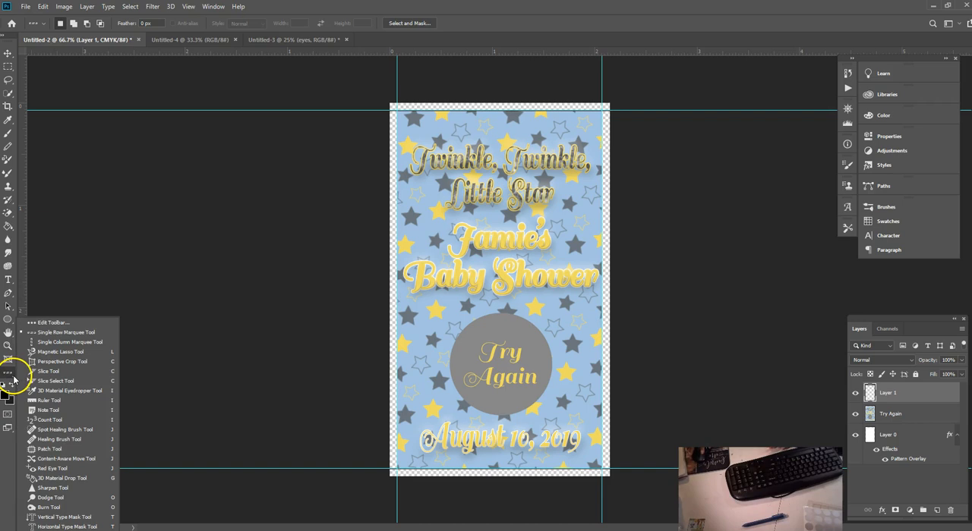
pyautogui.click(46, 343)
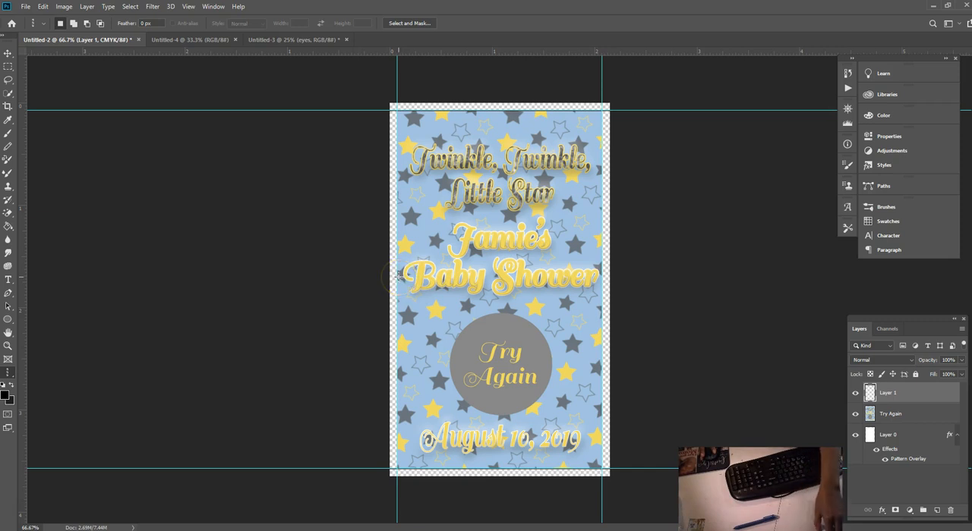
pyautogui.click(43, 8)
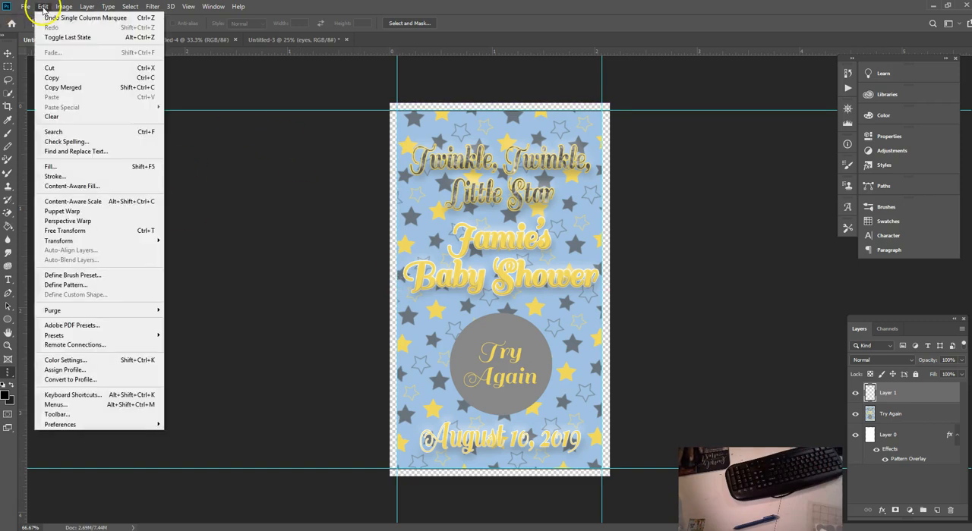
pyautogui.click(65, 177)
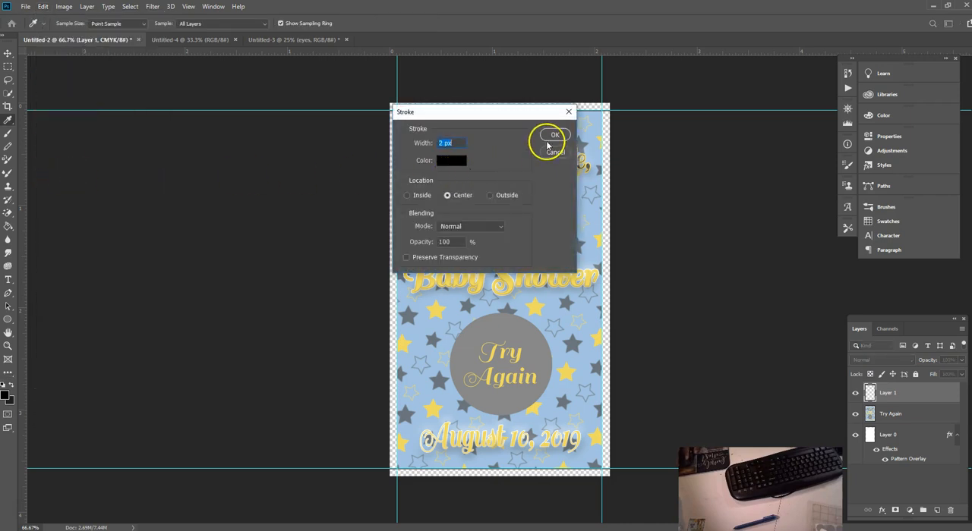
pyautogui.click(554, 136)
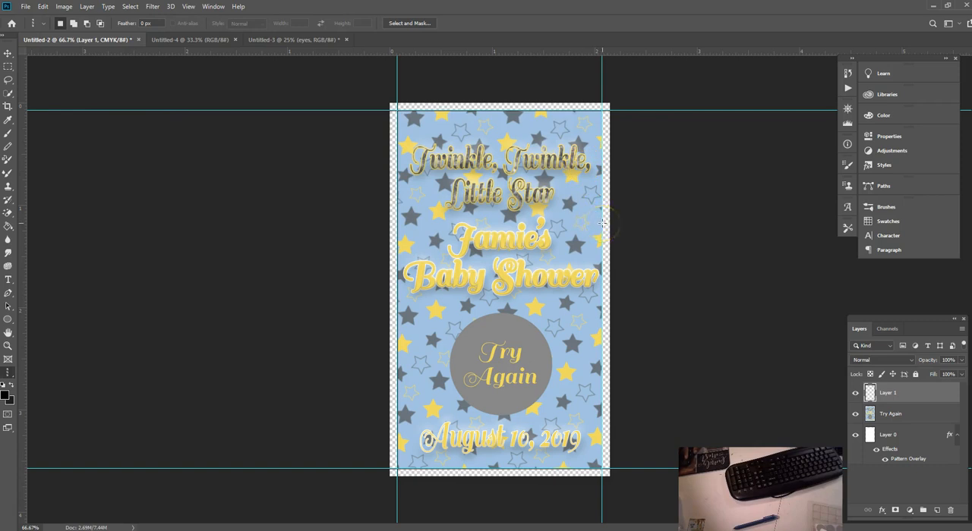
# Step: Stroke a single-column selection along the card's right edge in black, 2 px wide and centred, and hide the guides
pyautogui.click(43, 6)
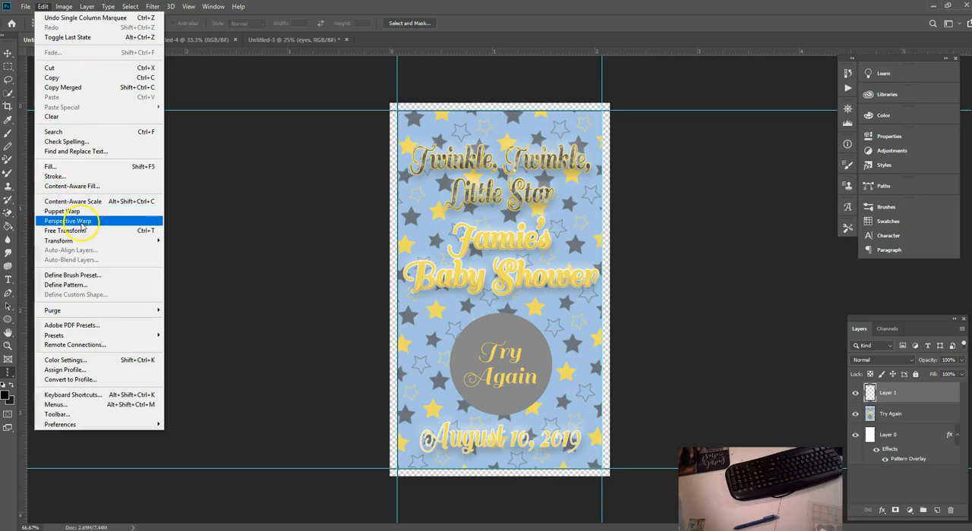
pyautogui.click(72, 178)
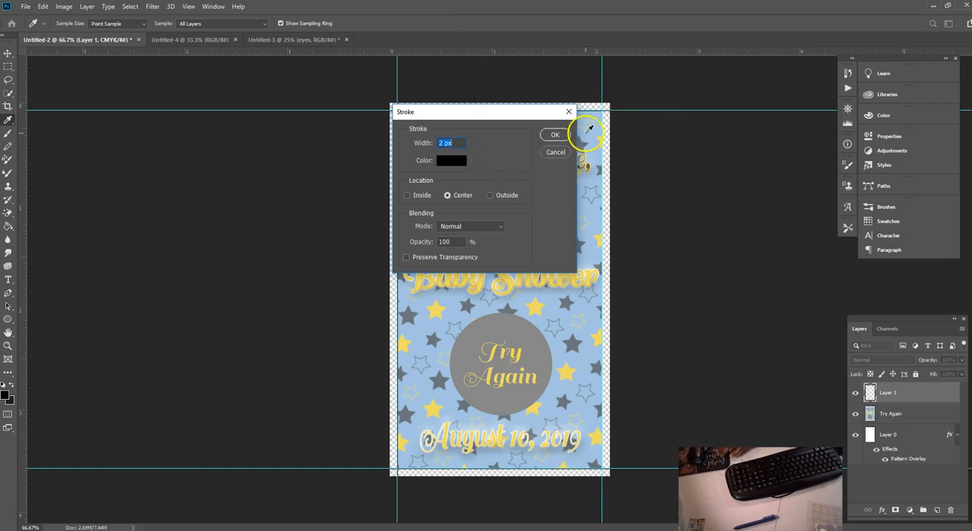
pyautogui.click(560, 135)
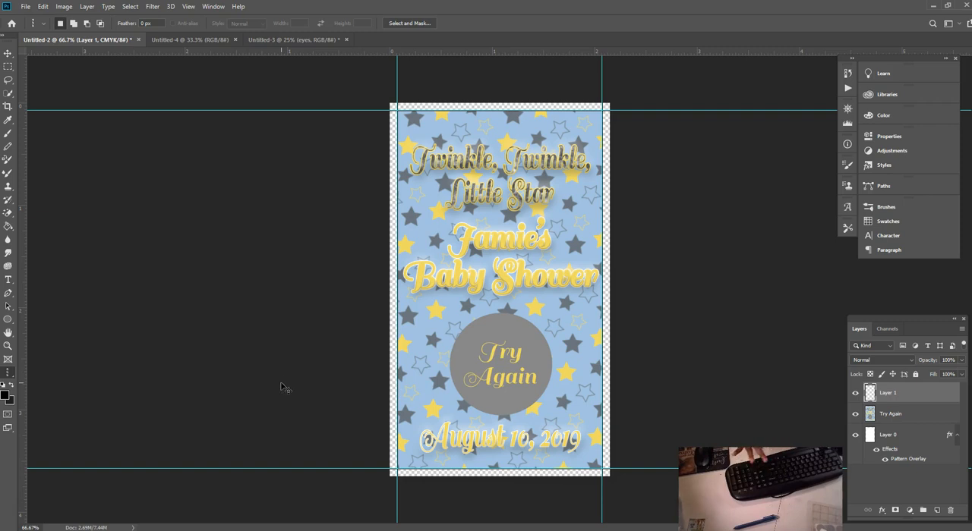
pyautogui.hotkey('ctrl', ';')
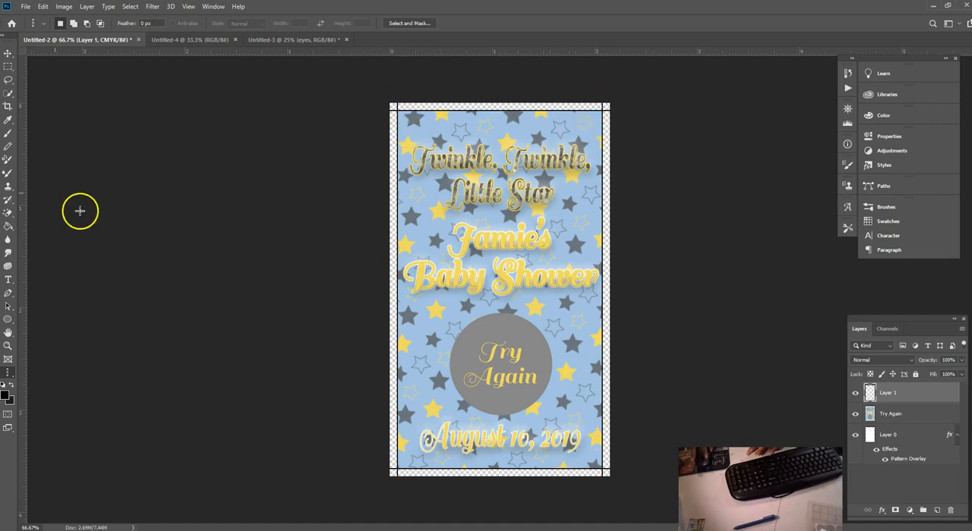
# Step: Clear the black edge lines on Layer 1 so only short crop marks remain at the four corners, and remove the selection
pyautogui.click(8, 67)
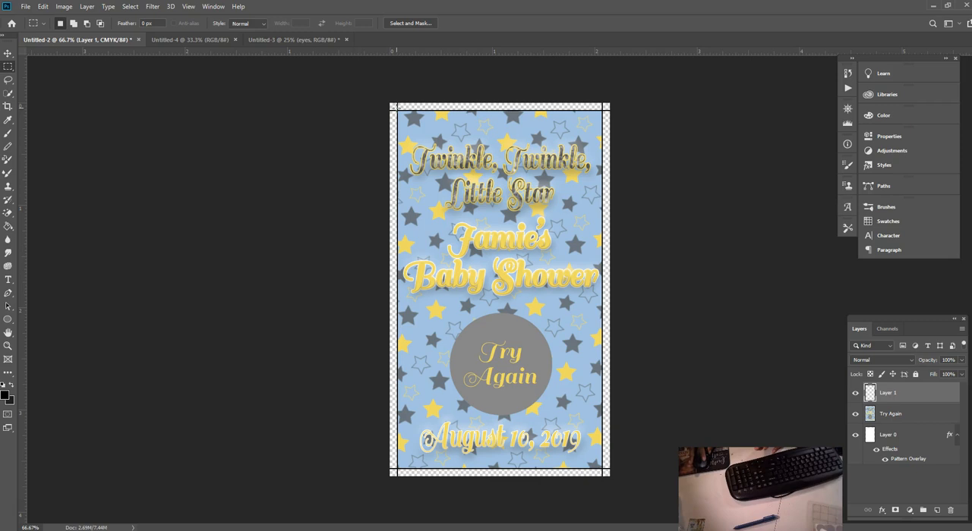
pyautogui.moveTo(396, 108); pyautogui.dragTo(604, 472)
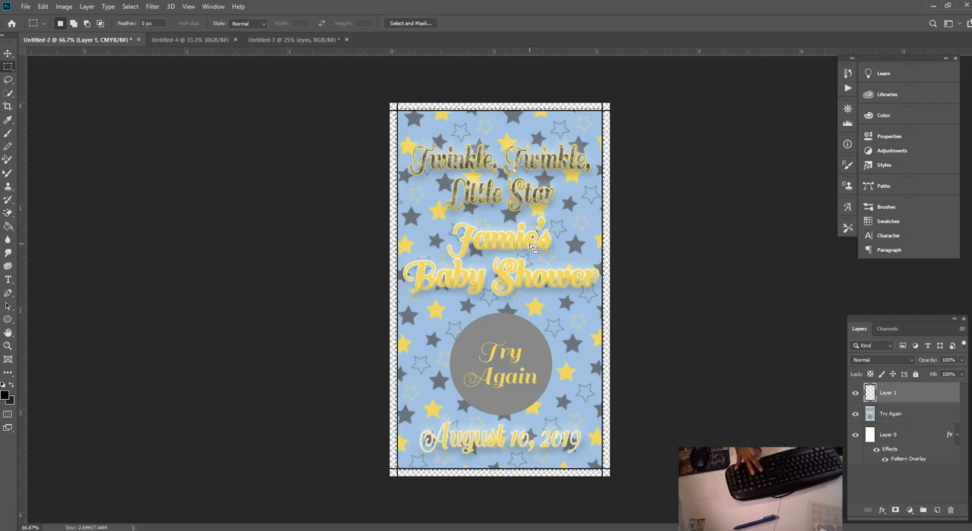
pyautogui.click(137, 9)
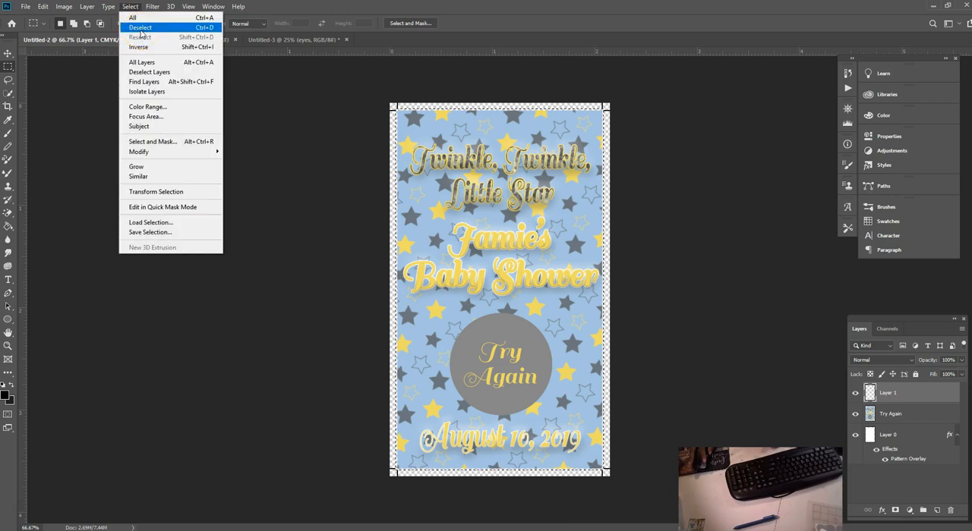
pyautogui.click(141, 28)
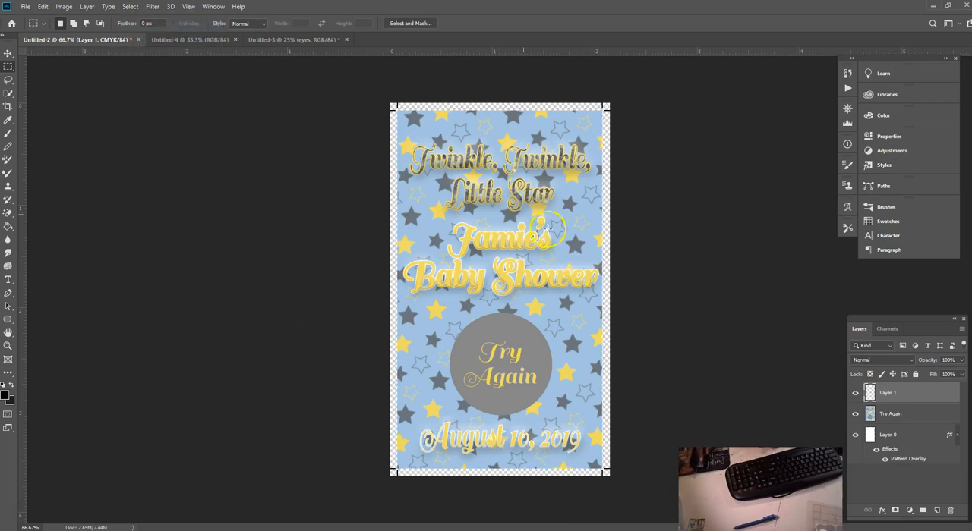
pyautogui.click(890, 438)
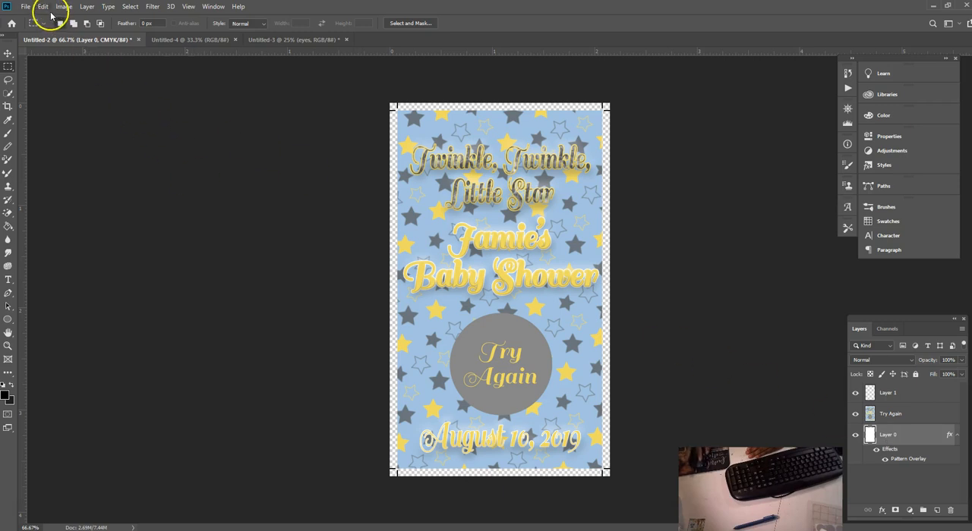
pyautogui.click(44, 7)
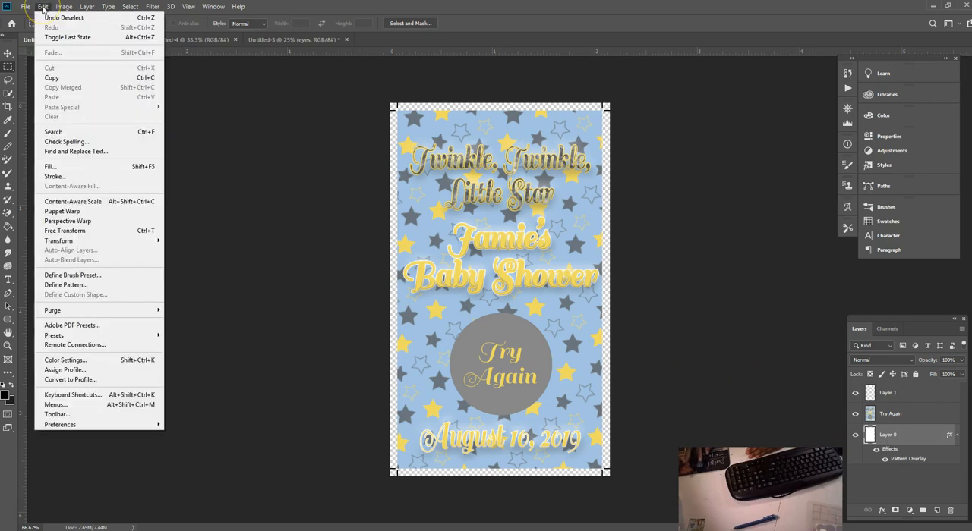
pyautogui.click(72, 233)
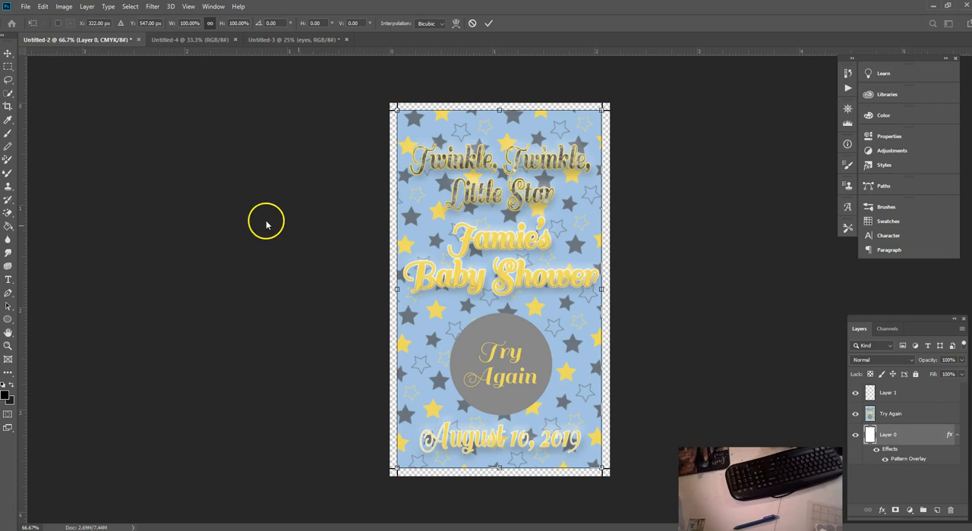
pyautogui.moveTo(498, 108); pyautogui.dragTo(499, 104)
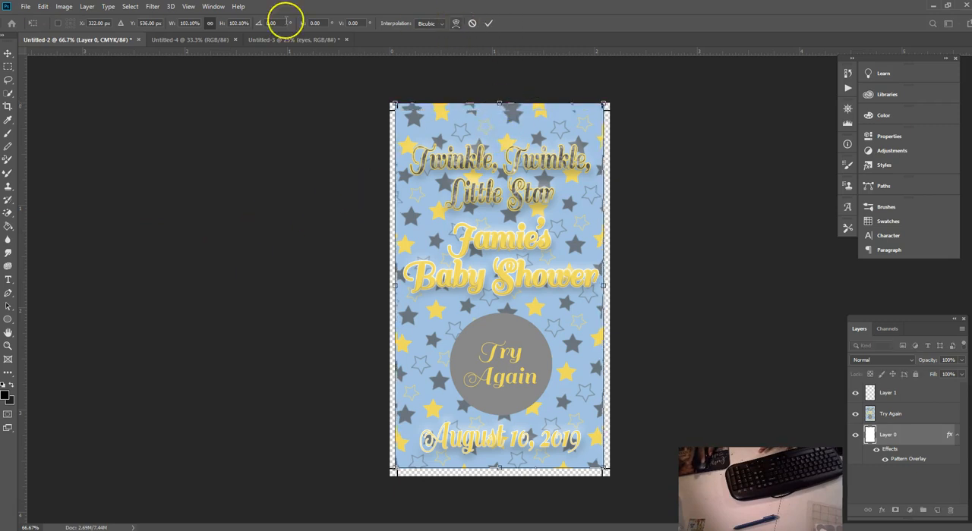
pyautogui.click(42, 6)
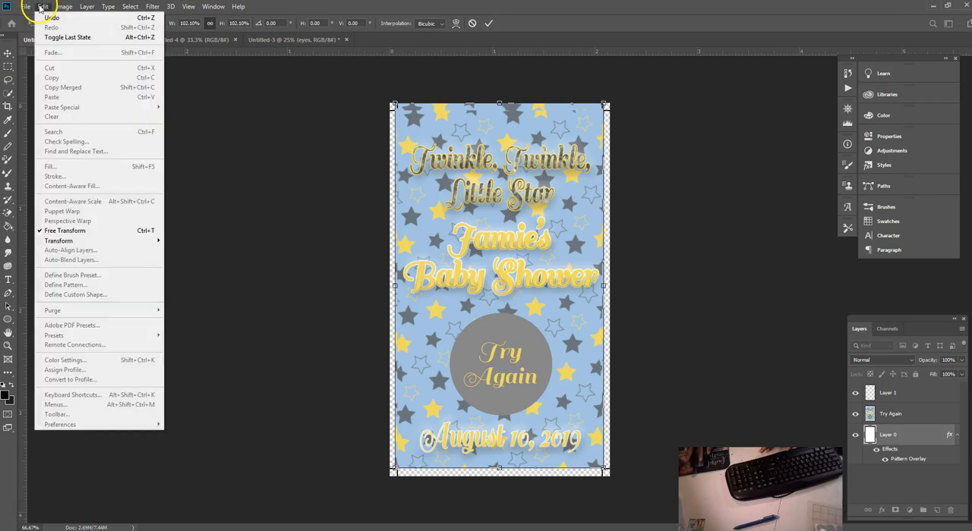
pyautogui.click(42, 15)
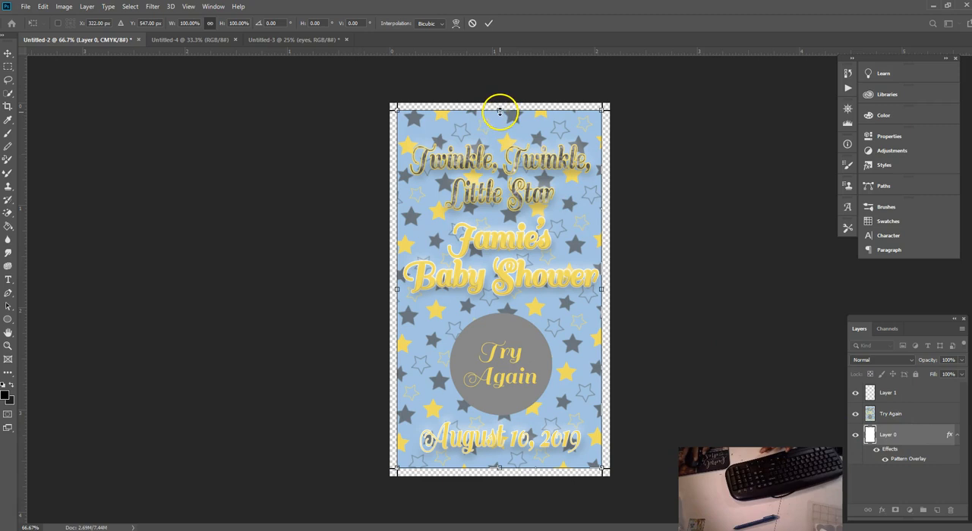
pyautogui.moveTo(498, 111); pyautogui.dragTo(498, 106)
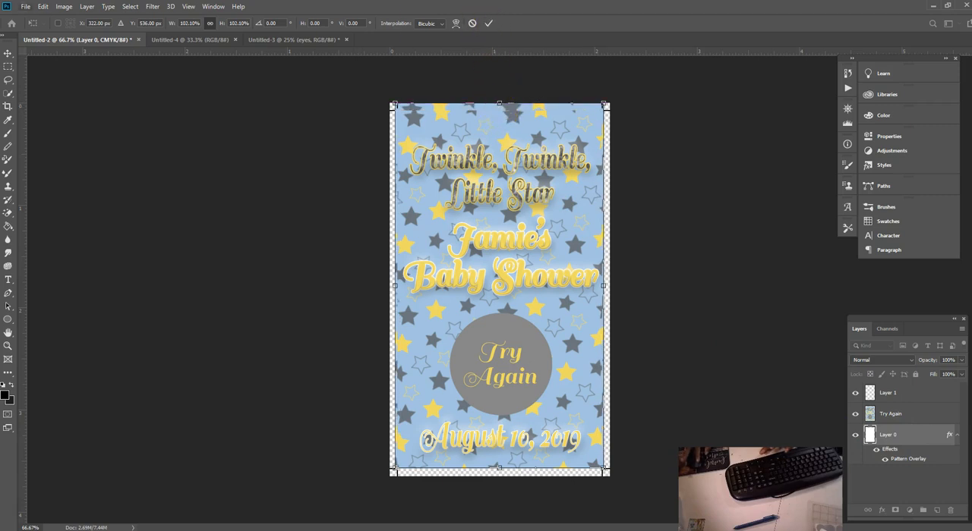
pyautogui.click(42, 6)
pyautogui.click(46, 13)
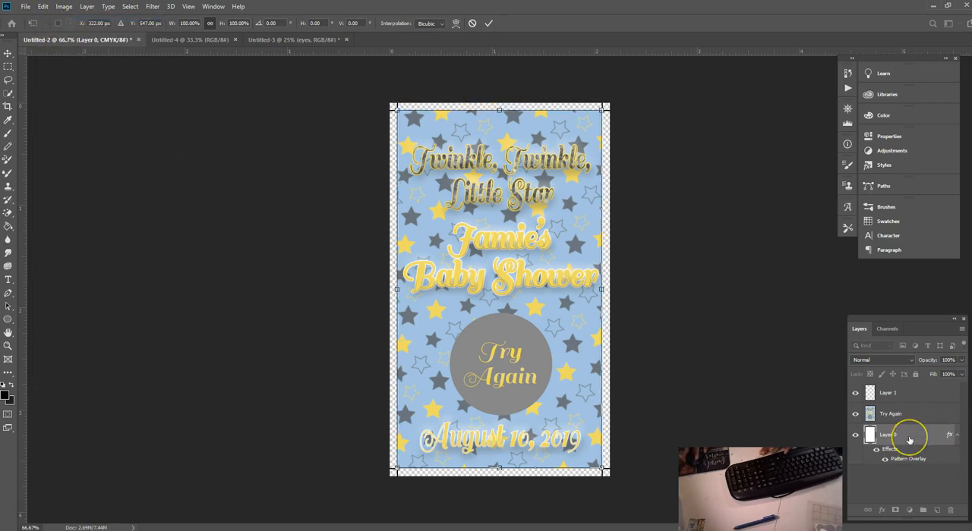
pyautogui.press('Escape')
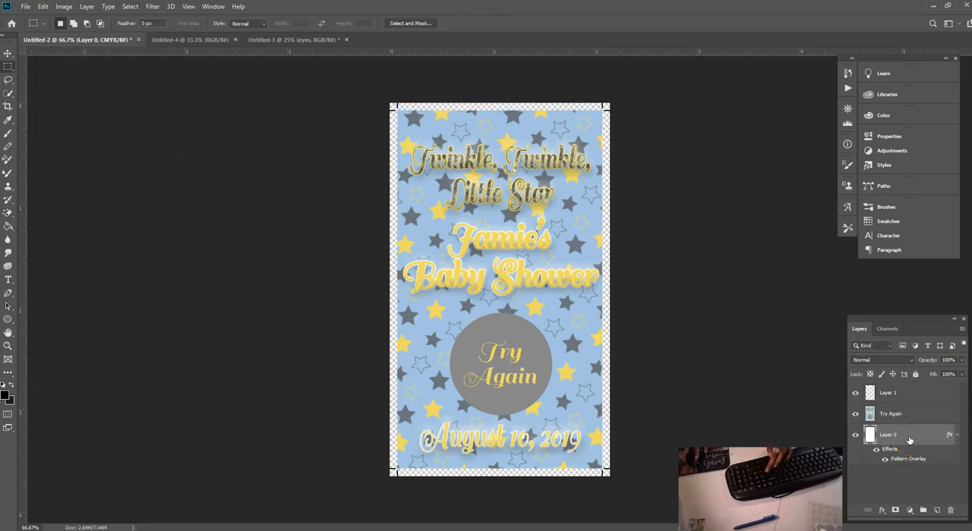
# Step: Delete Layer 0 and add a new empty layer at the bottom of the stack, beneath the Try Again layer
pyautogui.press('Delete')
pyautogui.click(938, 514)
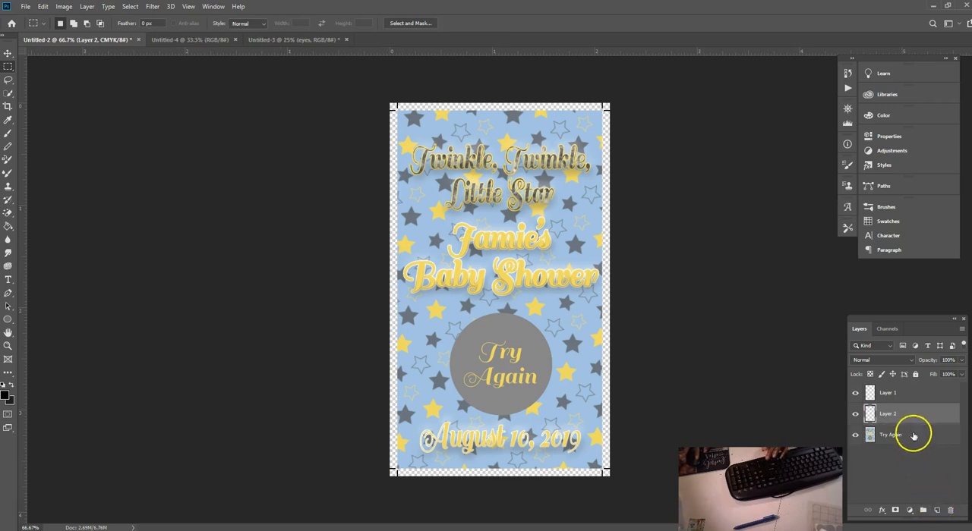
pyautogui.moveTo(908, 412); pyautogui.dragTo(911, 447)
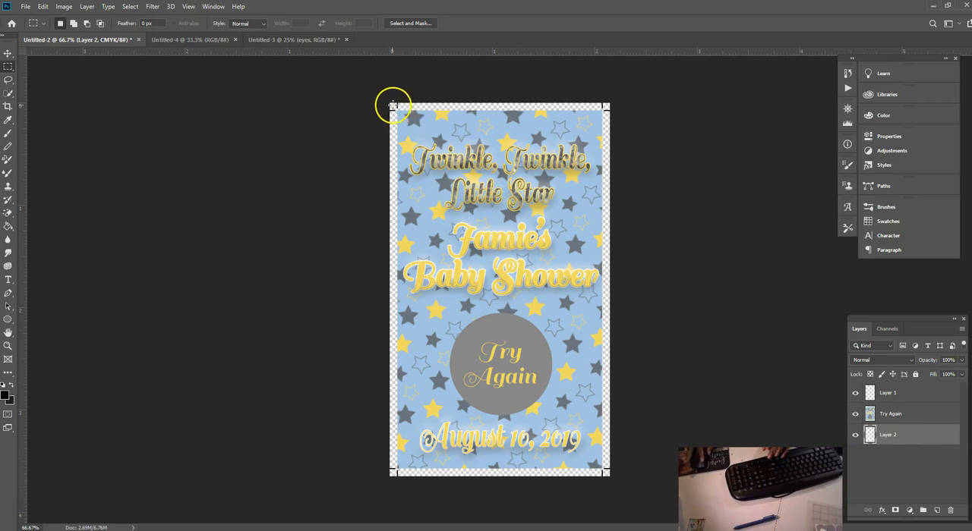
pyautogui.moveTo(389, 101); pyautogui.dragTo(588, 482)
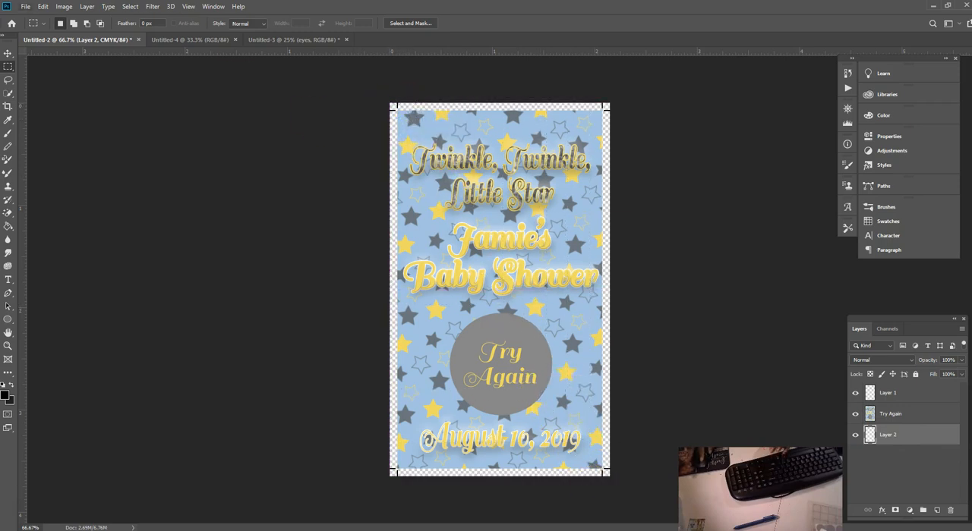
pyautogui.click(44, 6)
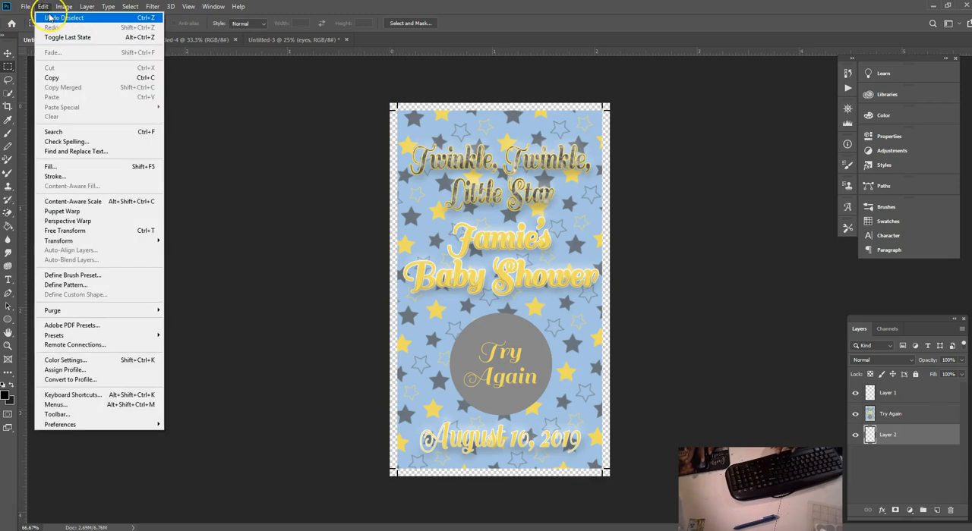
pyautogui.click(49, 17)
pyautogui.click(44, 6)
pyautogui.click(49, 17)
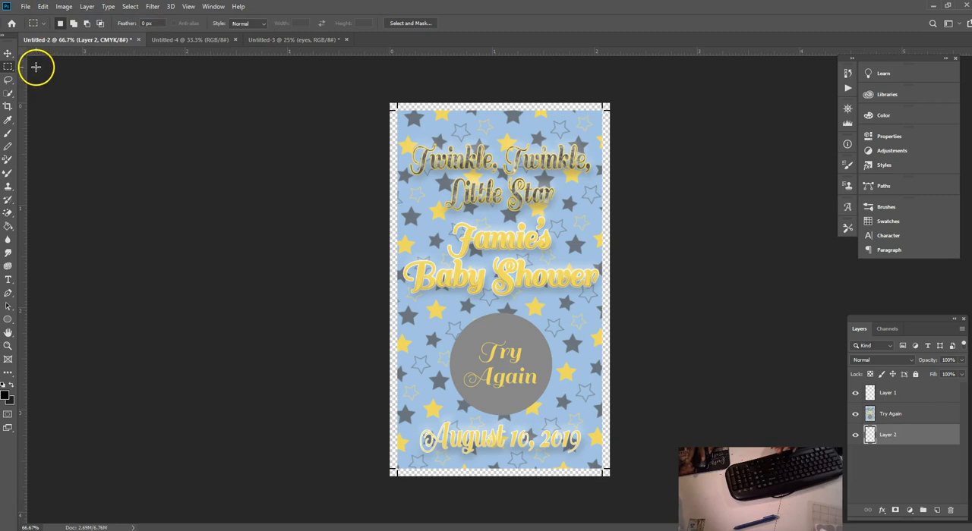
# Step: Draw a white-filled rectangle without stroke, about 366 x 710 px, from the canvas's upper-left corner on the bottom layer
pyautogui.click(9, 54)
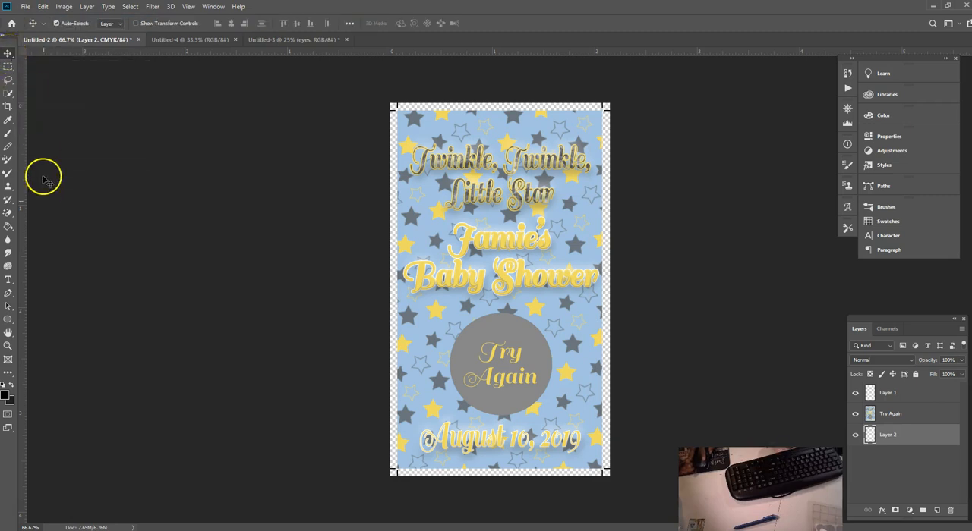
pyautogui.click(13, 324)
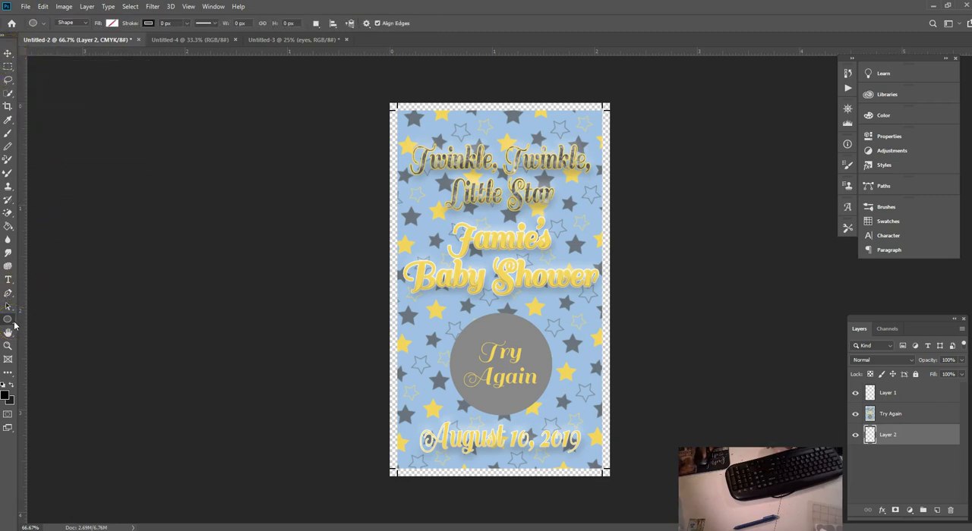
pyautogui.rightClick(13, 327)
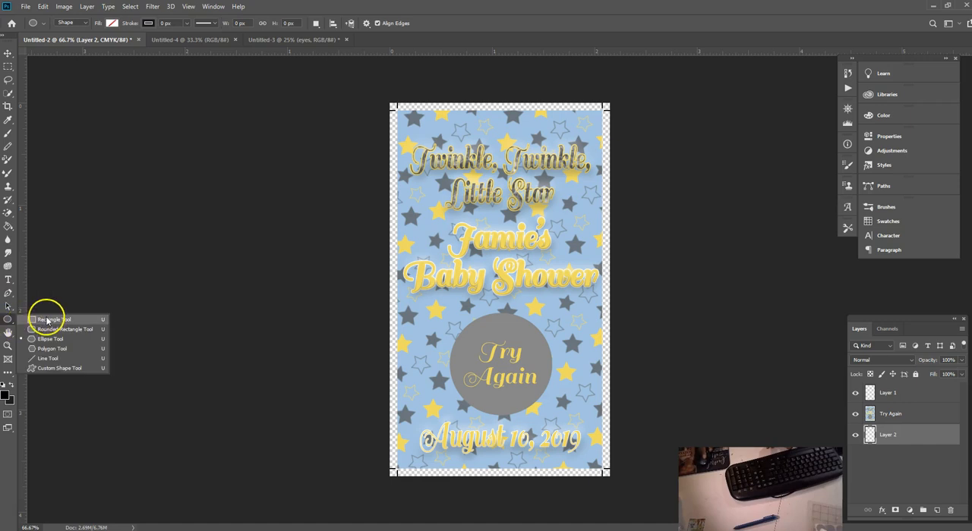
pyautogui.click(46, 322)
pyautogui.click(111, 23)
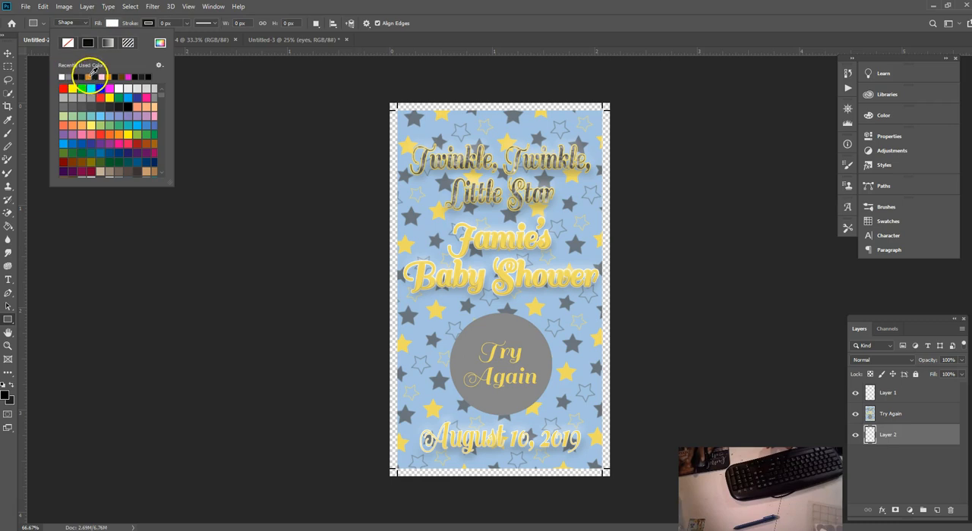
pyautogui.click(147, 24)
pyautogui.click(104, 43)
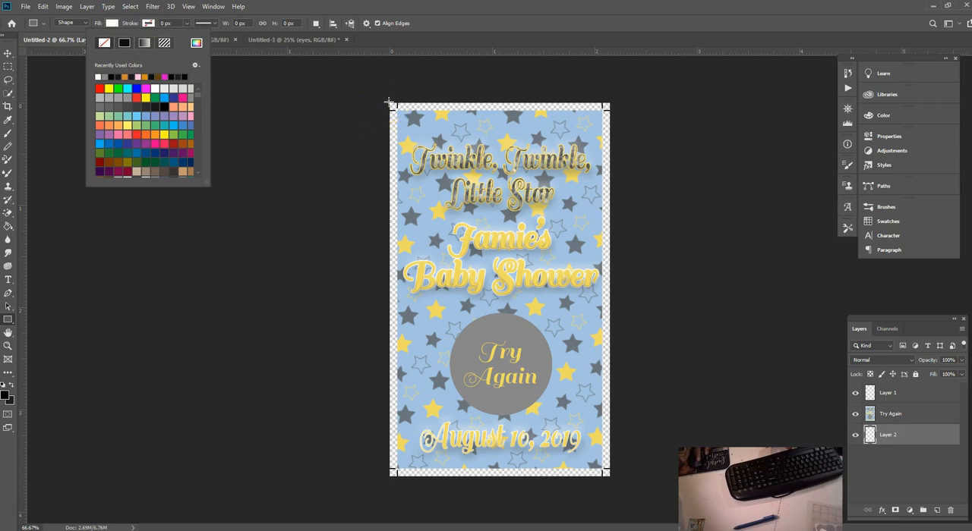
pyautogui.moveTo(390, 104); pyautogui.dragTo(515, 345)
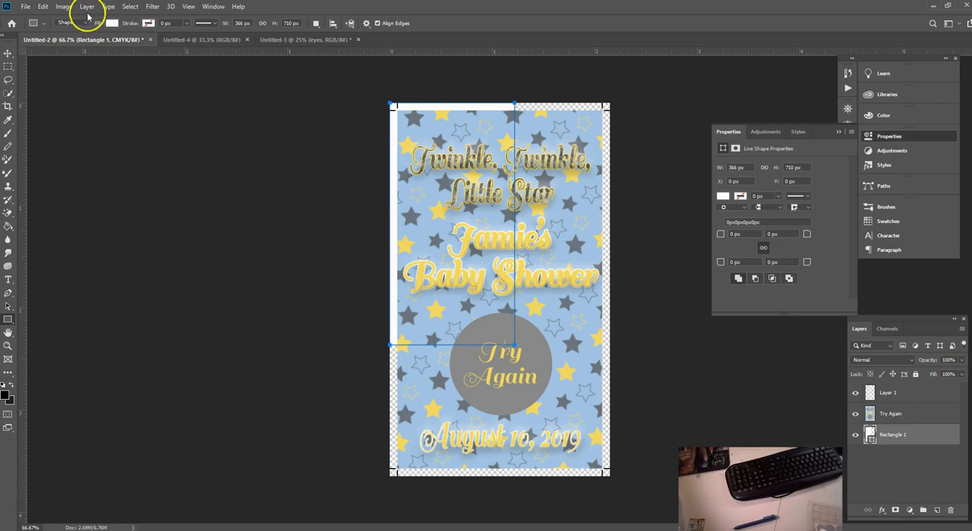
# Step: Free-transform the white rectangle to about 645 x 1095 px so it covers the whole canvas behind the card
pyautogui.click(44, 6)
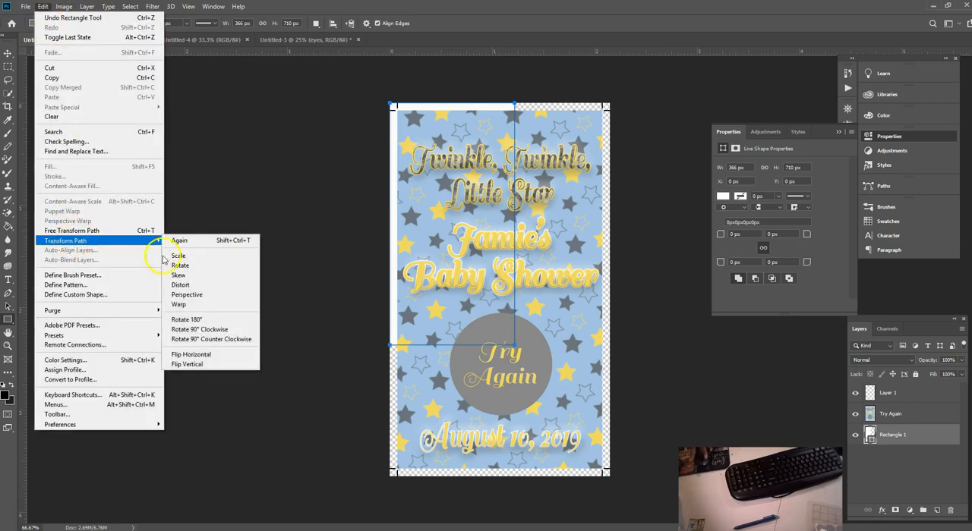
pyautogui.click(71, 230)
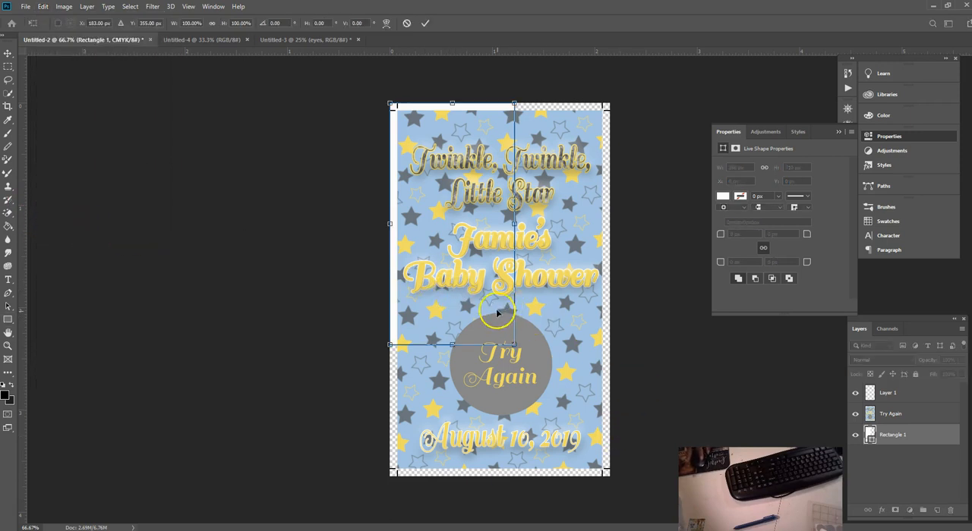
pyautogui.moveTo(513, 344); pyautogui.dragTo(611, 475)
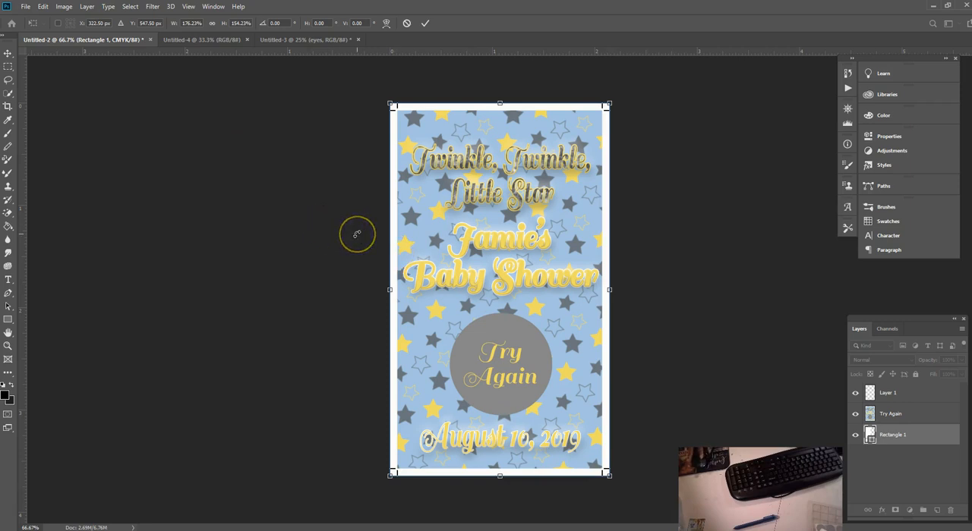
pyautogui.click(423, 23)
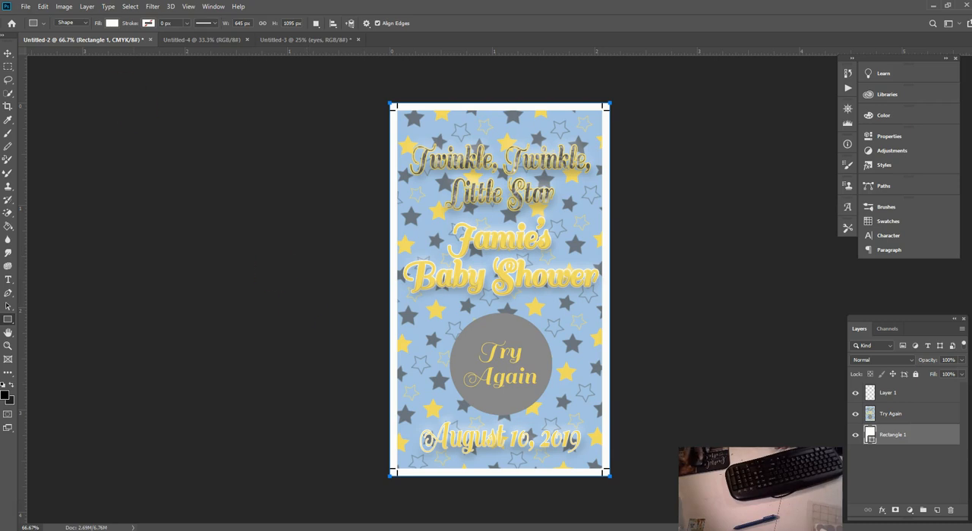
# Step: Merge the crop marks, Try Again and white rectangle layers into one layer and copy it
pyautogui.click(8, 53)
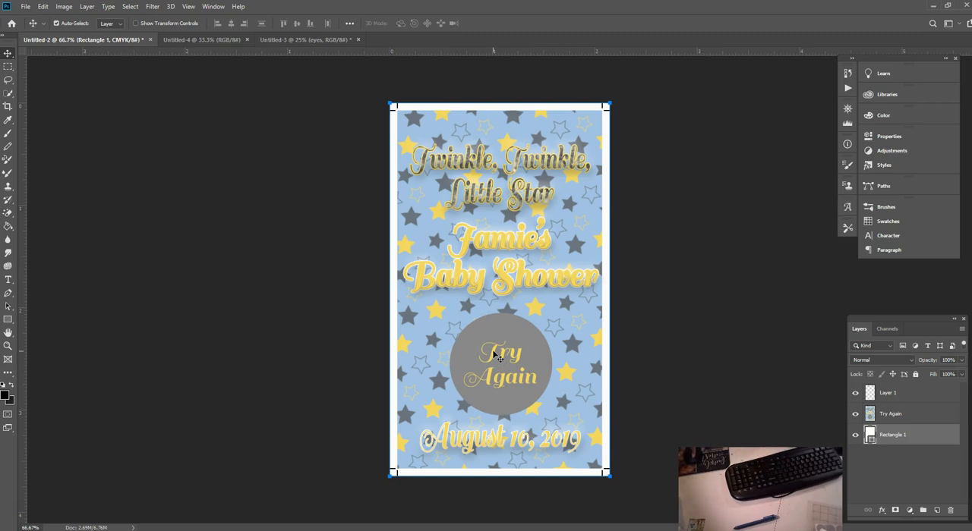
pyautogui.keyDown('shift'); pyautogui.click(894, 395); pyautogui.keyUp('shift')
pyautogui.rightClick(894, 435)
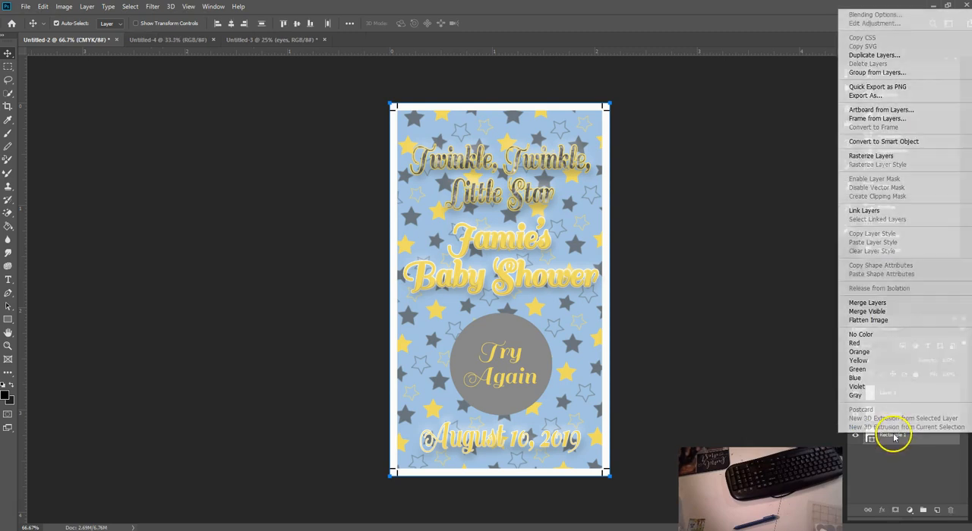
pyautogui.click(849, 304)
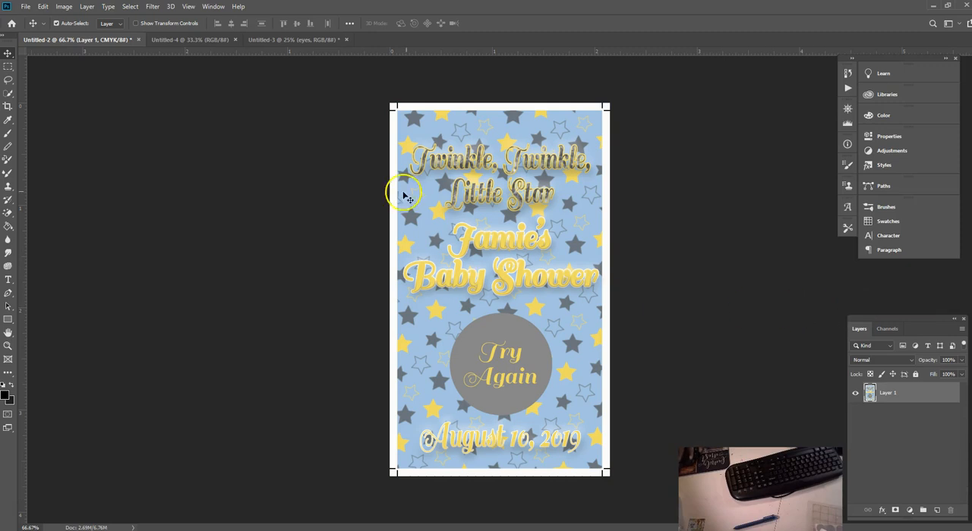
pyautogui.click(42, 7)
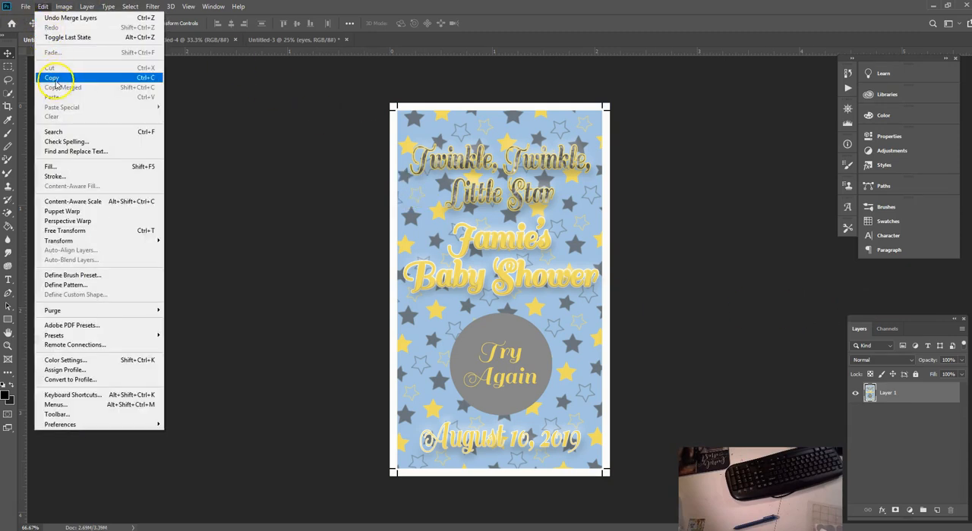
pyautogui.click(55, 79)
# Step: In the Untitled-4 document, convert the Background to a regular layer named Layer 0 and add a new layer above it
pyautogui.click(182, 40)
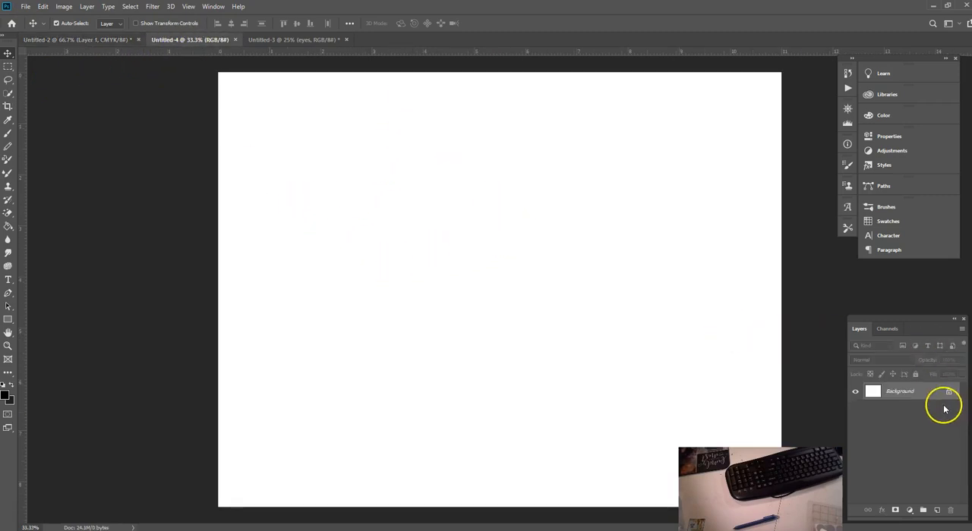
pyautogui.doubleClick(920, 392)
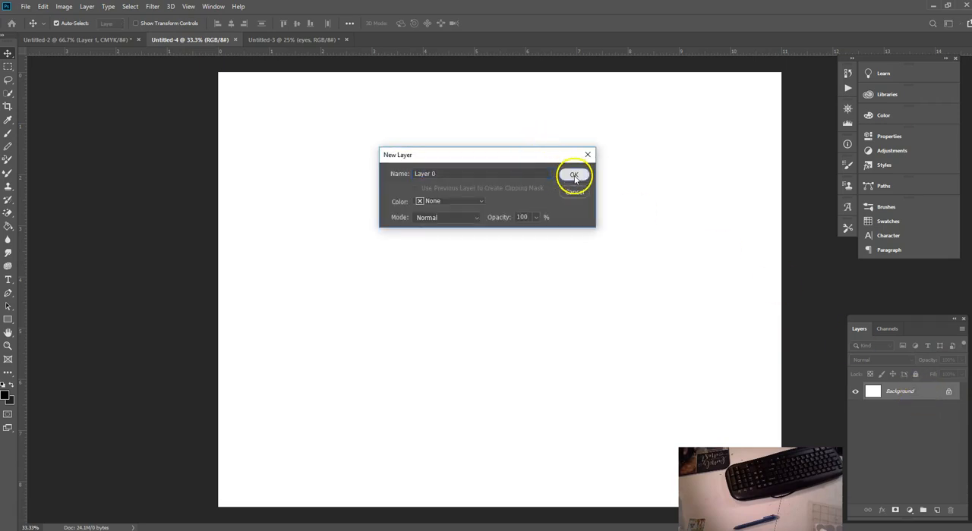
pyautogui.click(573, 174)
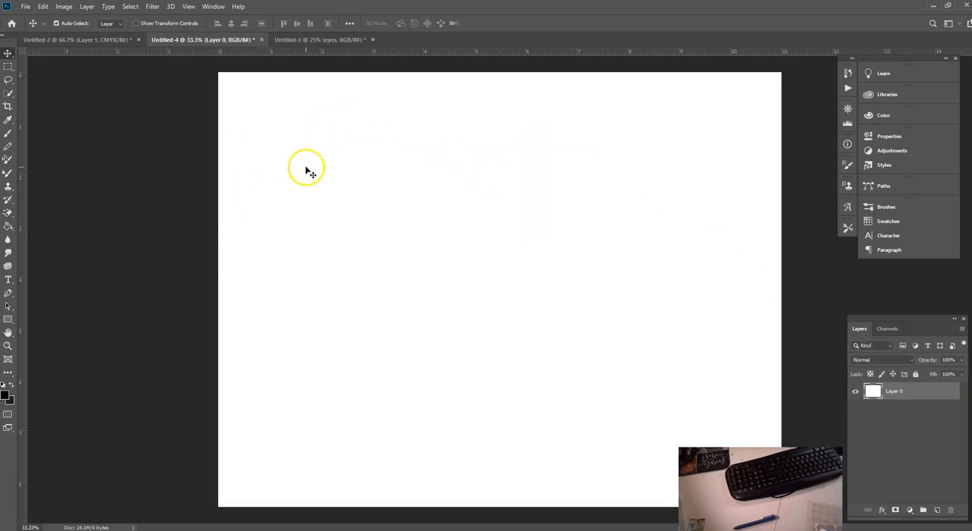
pyautogui.click(935, 509)
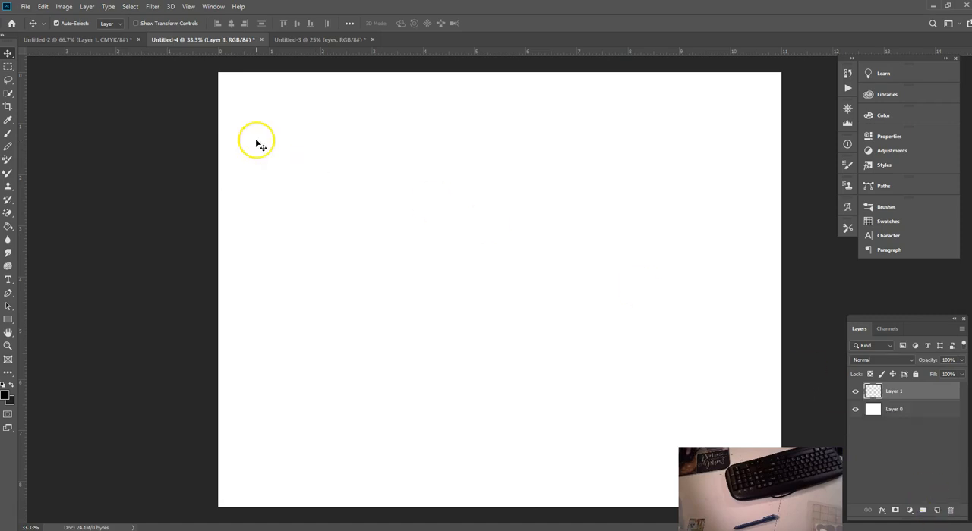
# Step: Paste the copied card into the blank sheet and move it to the sheet's upper-left area
pyautogui.click(44, 7)
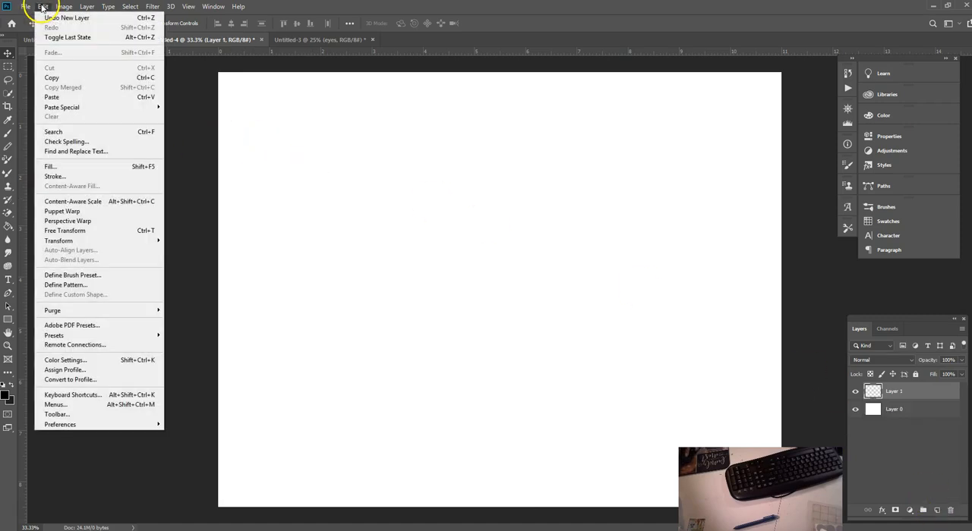
pyautogui.click(52, 96)
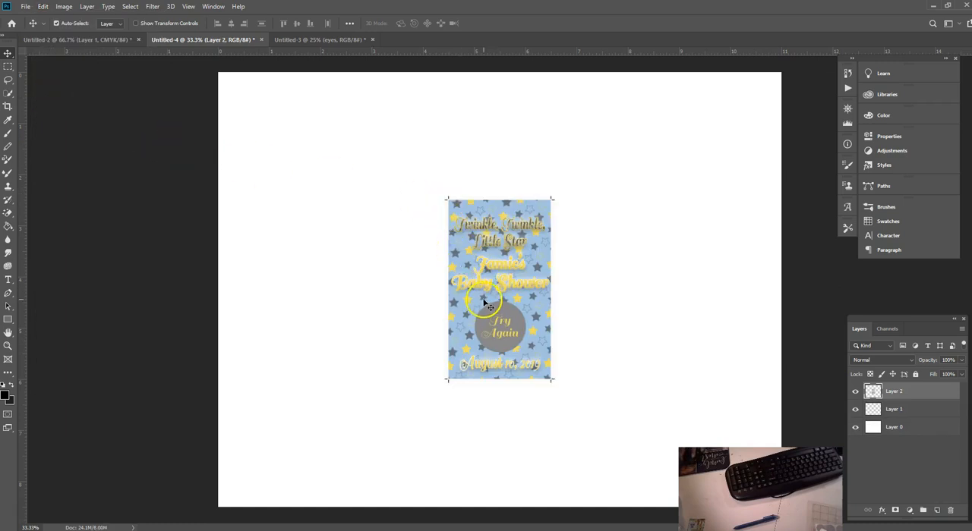
pyautogui.moveTo(489, 299); pyautogui.dragTo(316, 246)
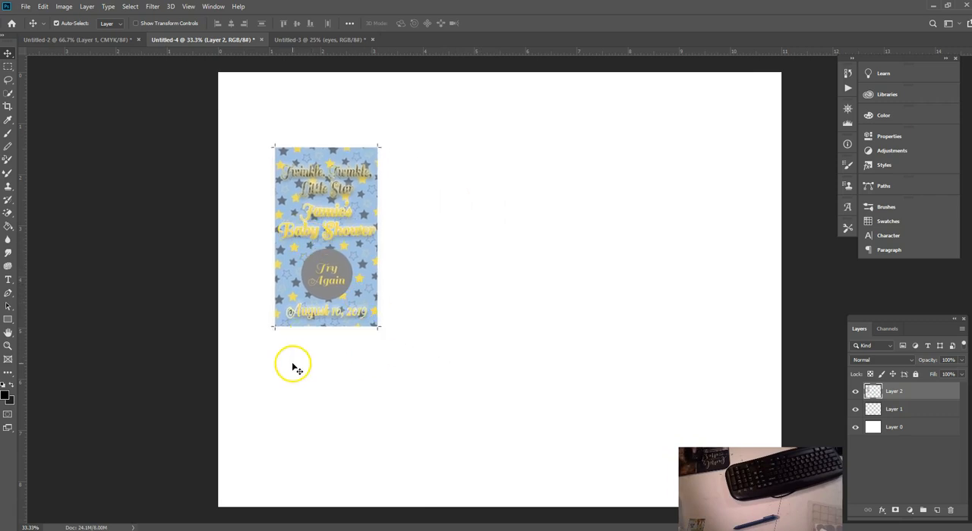
# Step: Move the card into the sheet's upper-left corner and paste a second copy directly beside it, level with the first
pyautogui.moveTo(327, 256); pyautogui.dragTo(279, 190)
pyautogui.rightClick(281, 187)
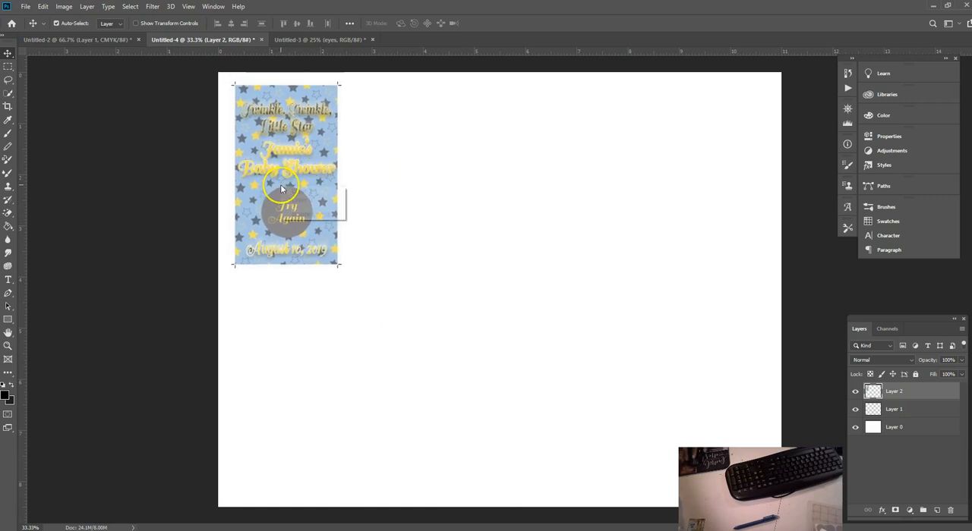
pyautogui.click(264, 141)
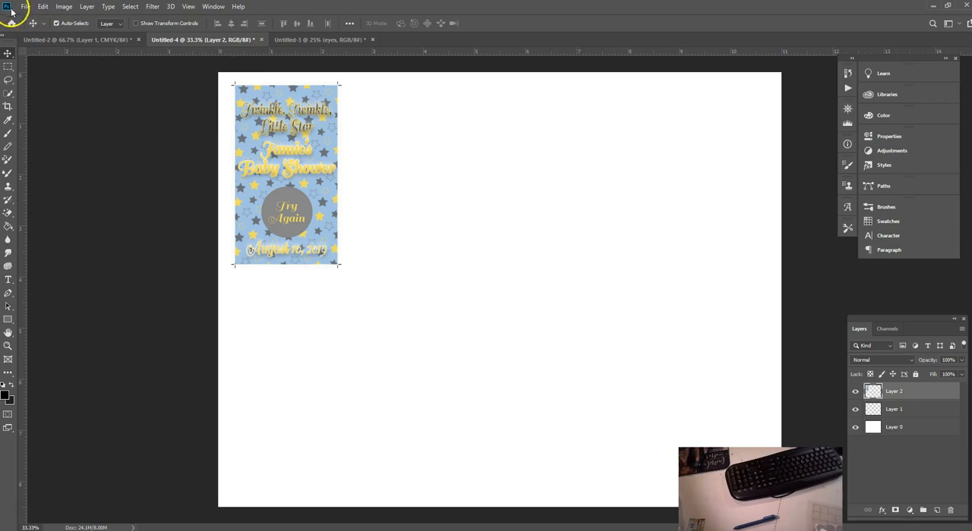
pyautogui.click(44, 7)
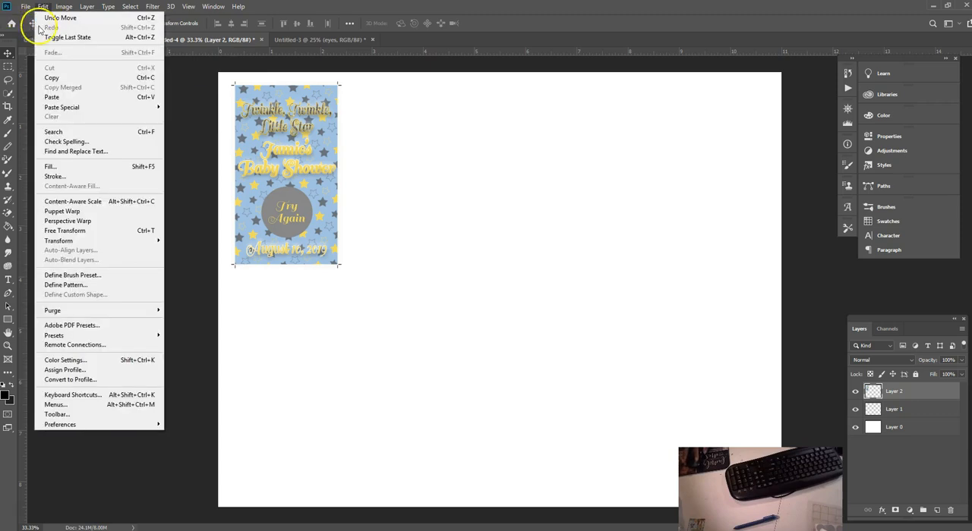
pyautogui.click(52, 97)
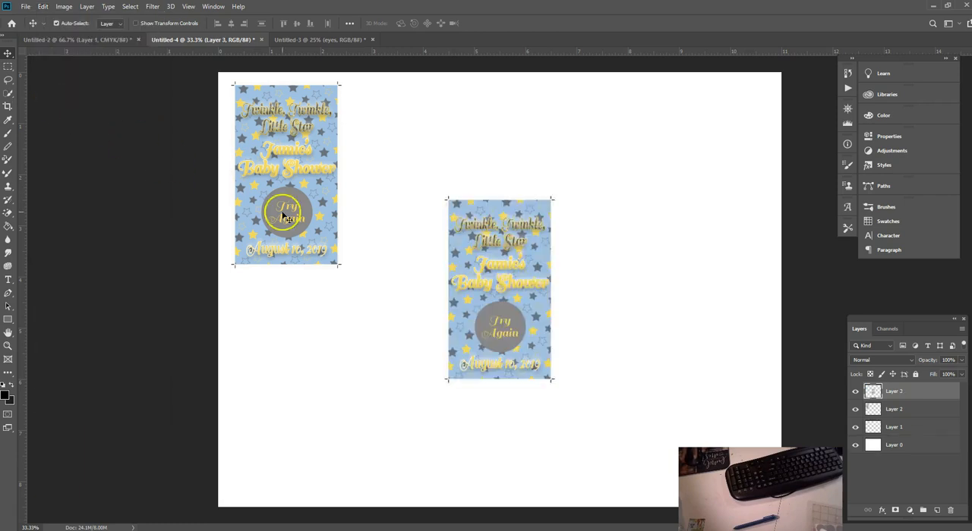
pyautogui.moveTo(508, 296); pyautogui.dragTo(417, 181)
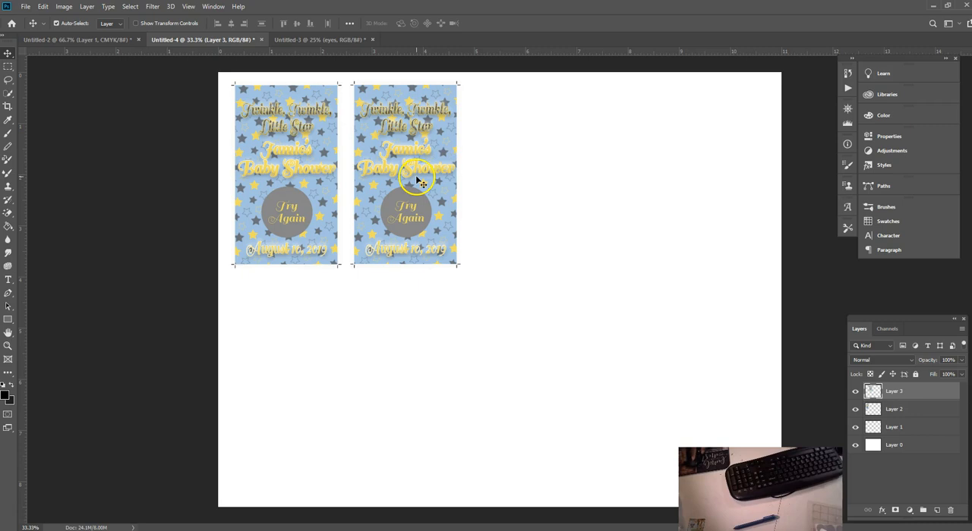
# Step: Paste a third and a fourth copy of the card and line them up to complete the top row
pyautogui.rightClick(416, 181)
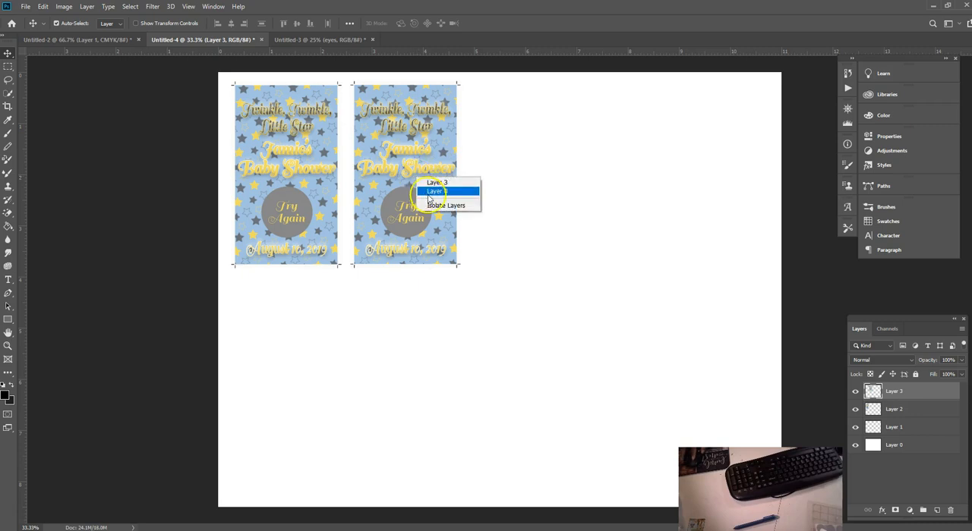
pyautogui.click(41, 10)
pyautogui.click(42, 9)
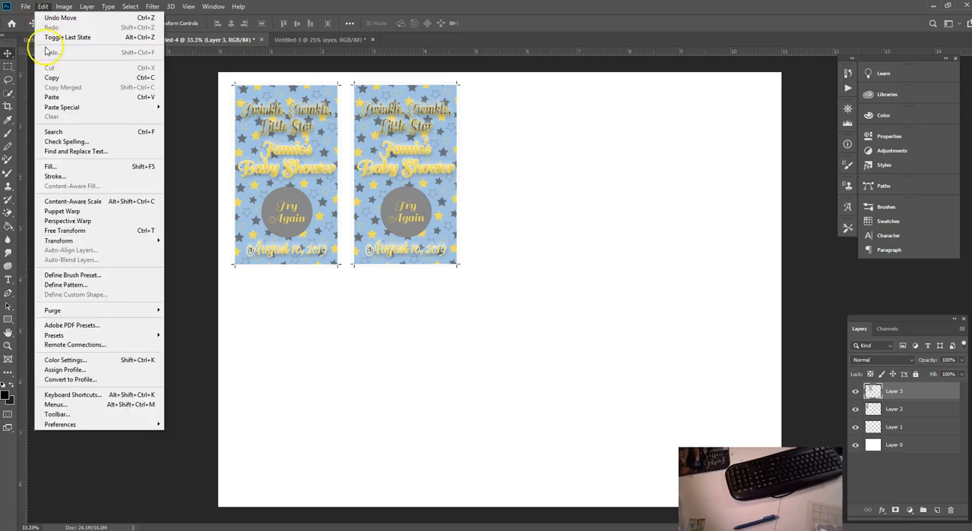
pyautogui.click(55, 97)
pyautogui.moveTo(488, 271); pyautogui.dragTo(510, 154)
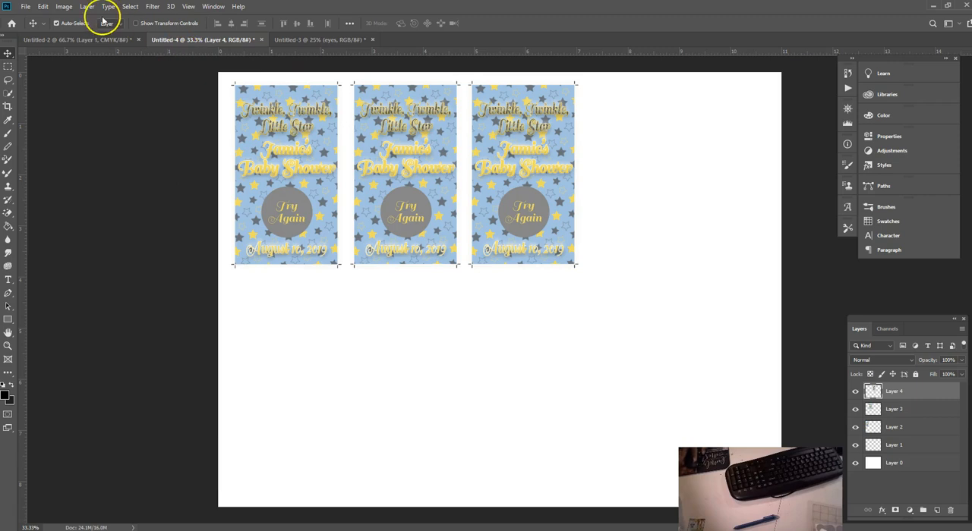
pyautogui.click(43, 6)
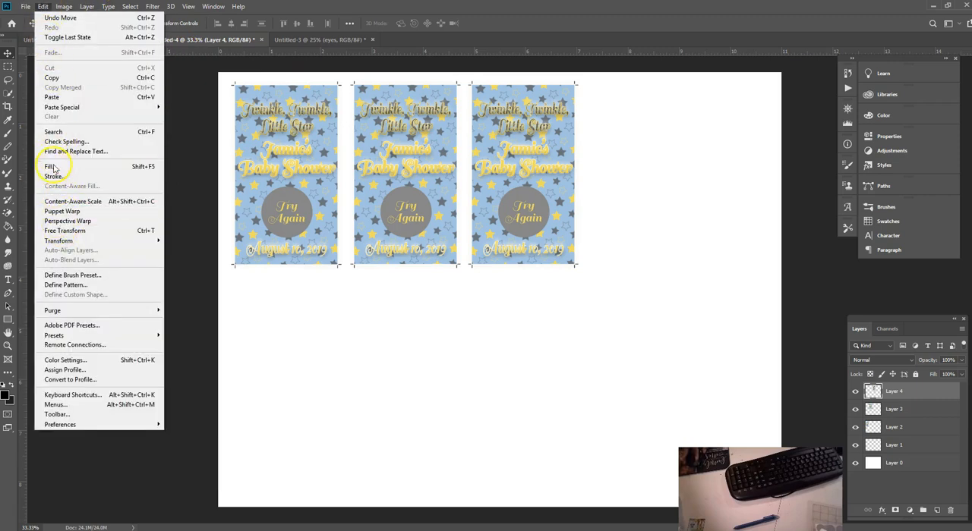
pyautogui.click(55, 98)
pyautogui.moveTo(497, 262); pyautogui.dragTo(640, 151)
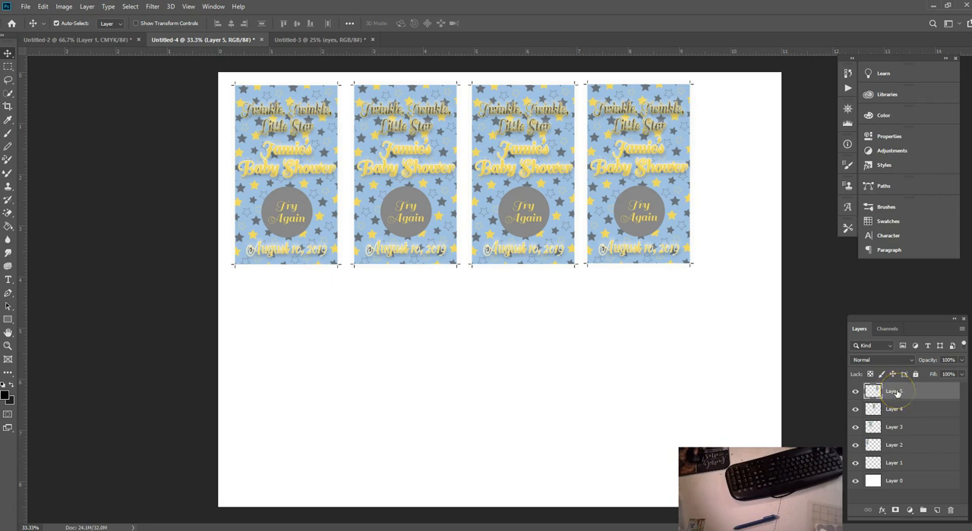
# Step: Select Layer 1 through Layer 5, shift the row of cards slightly right and down, and merge these layers into one
pyautogui.keyDown('shift'); pyautogui.click(901, 463); pyautogui.keyUp('shift')
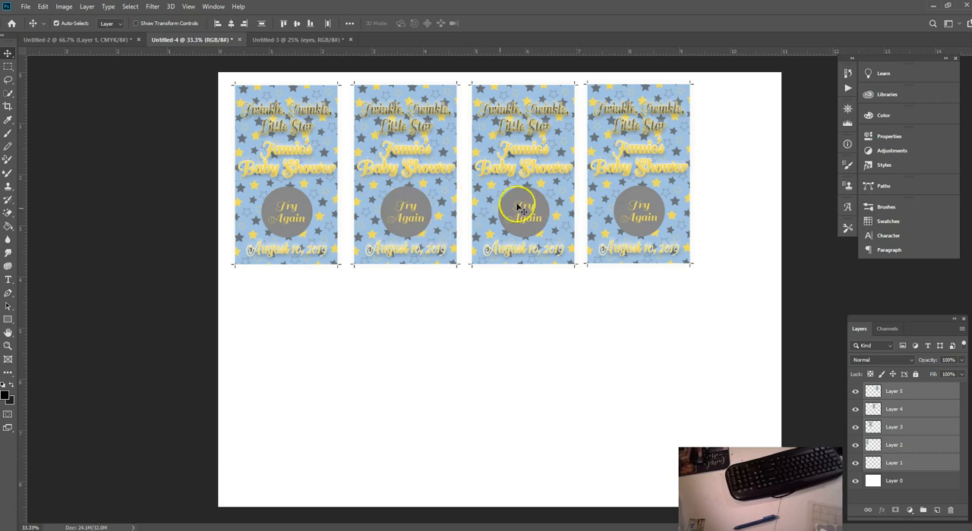
pyautogui.moveTo(517, 215); pyautogui.dragTo(546, 220)
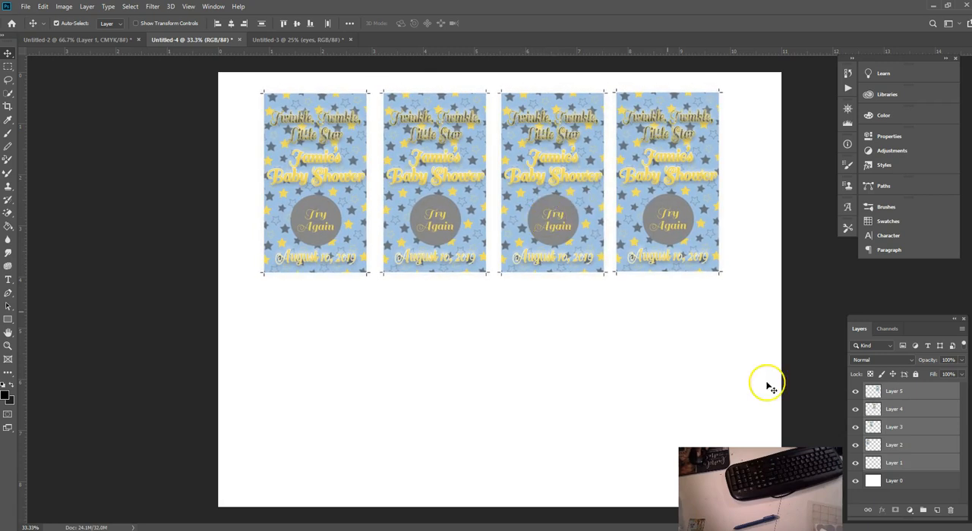
pyautogui.rightClick(914, 466)
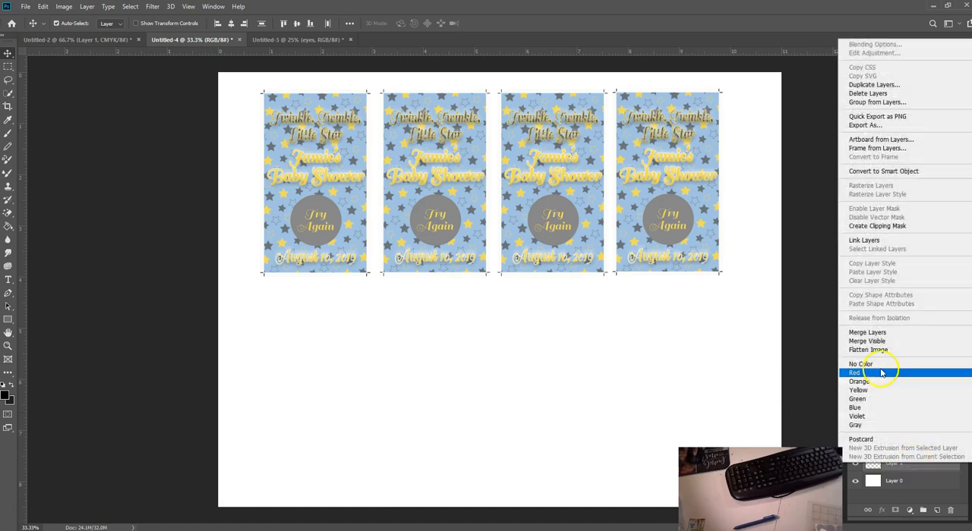
pyautogui.click(869, 332)
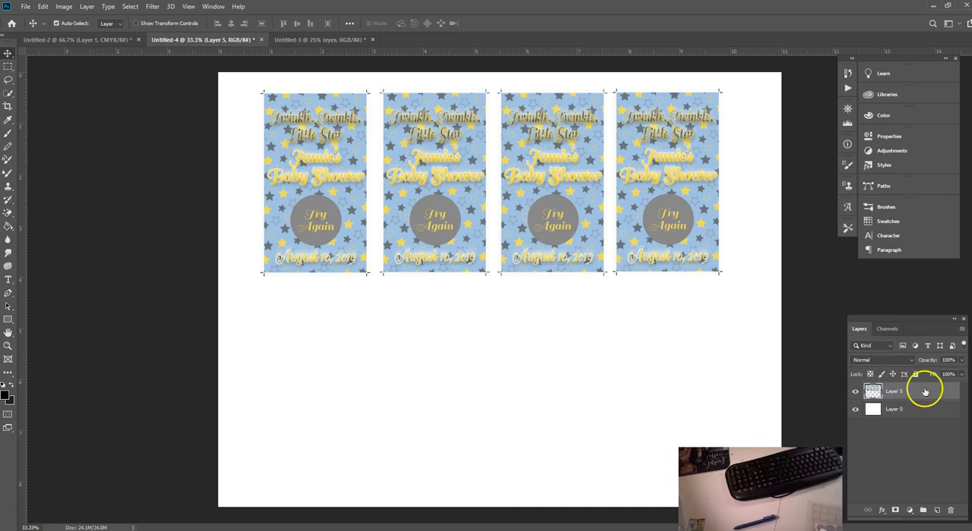
# Step: Duplicate the merged four-card layer above Layer 0 and move the copy straight down to form a second row
pyautogui.moveTo(930, 392); pyautogui.dragTo(935, 447)
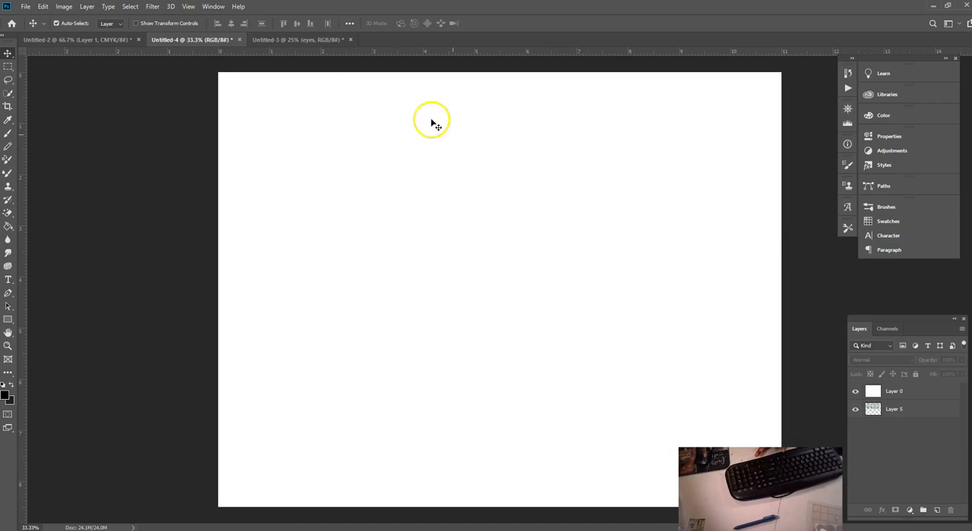
pyautogui.moveTo(896, 397); pyautogui.dragTo(936, 509)
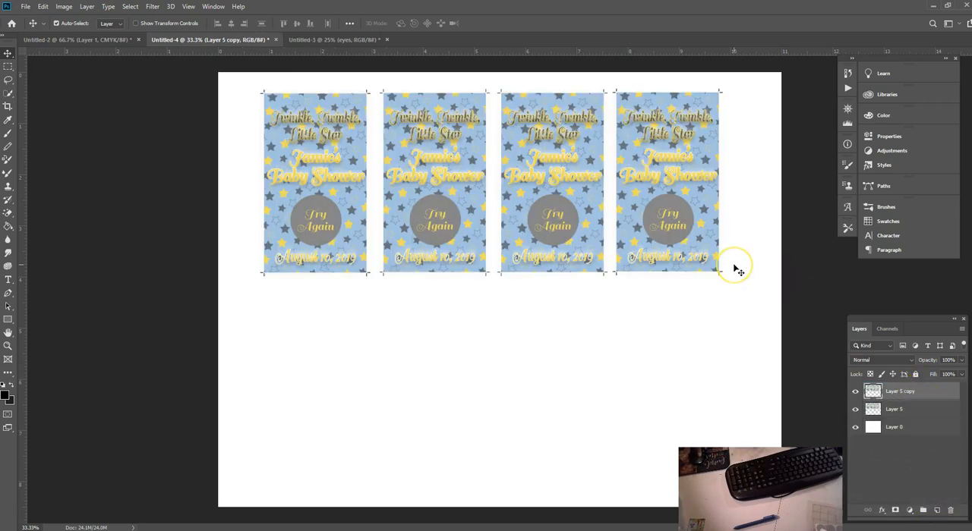
pyautogui.moveTo(665, 238); pyautogui.dragTo(664, 435)
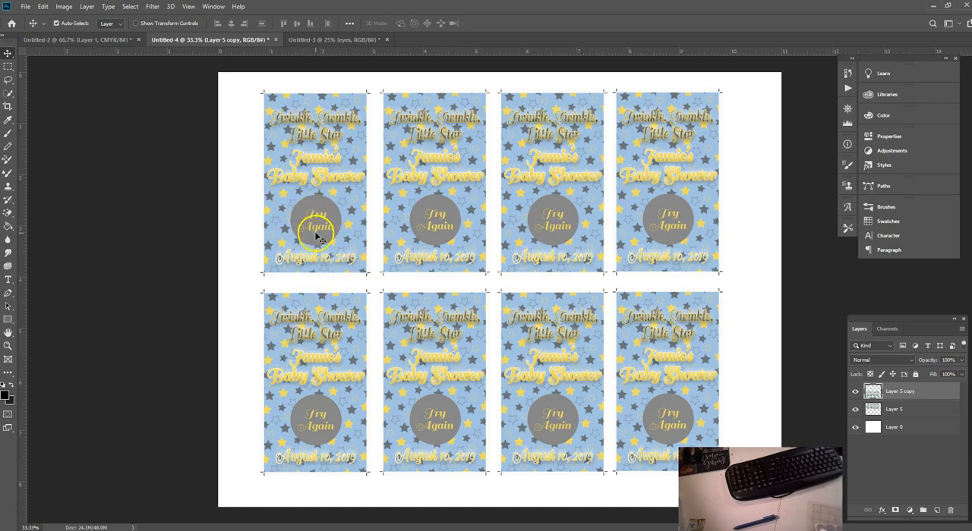
# Step: Print the eight-card sheet on the Hewlett-Packard HP Color LaserJet, one centered copy at 100% scale
pyautogui.click(25, 6)
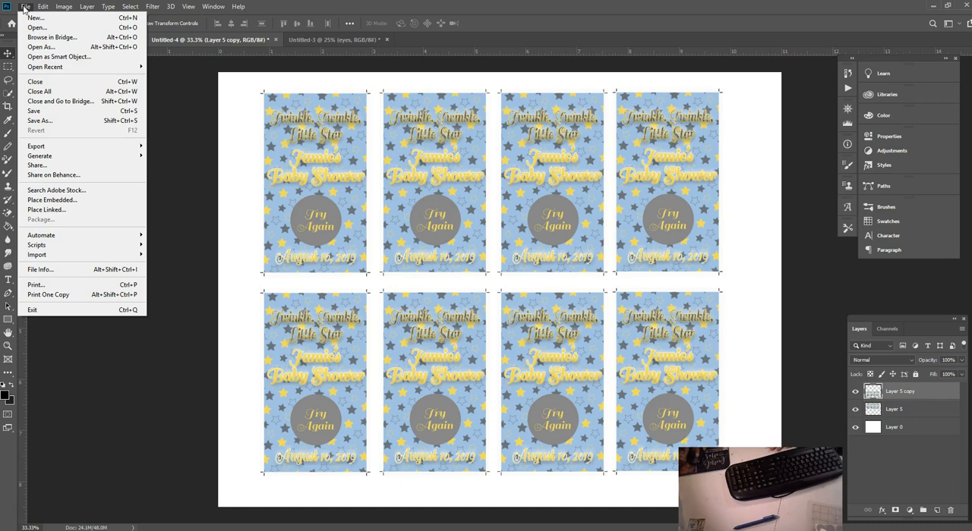
pyautogui.click(40, 7)
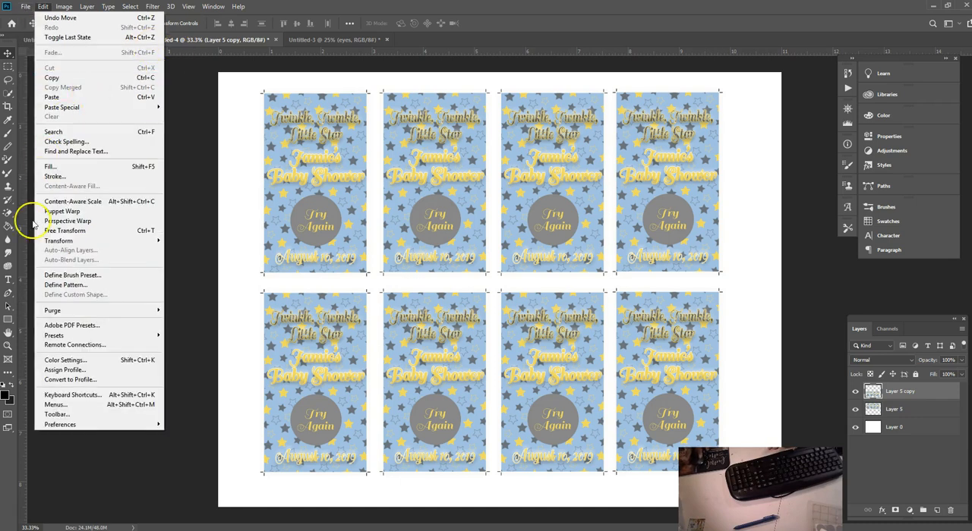
pyautogui.moveTo(25, 7)
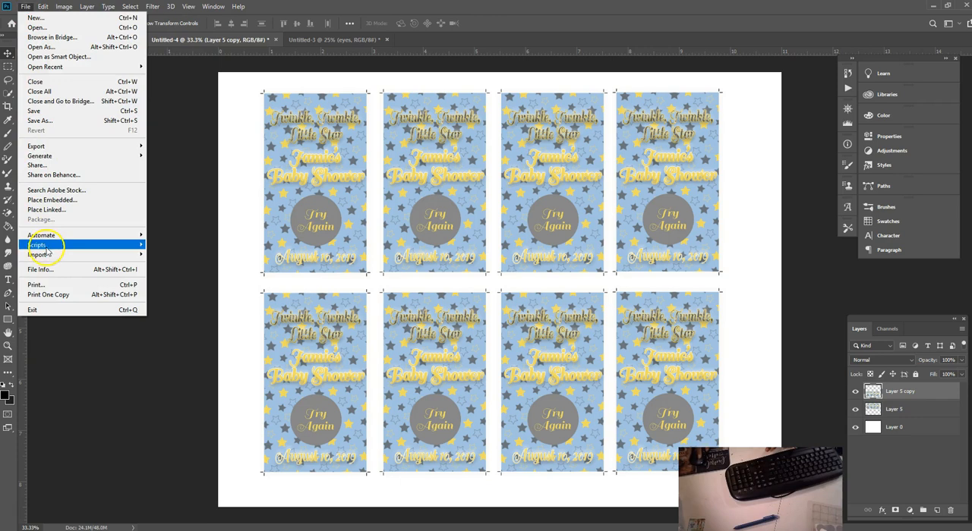
pyautogui.click(50, 288)
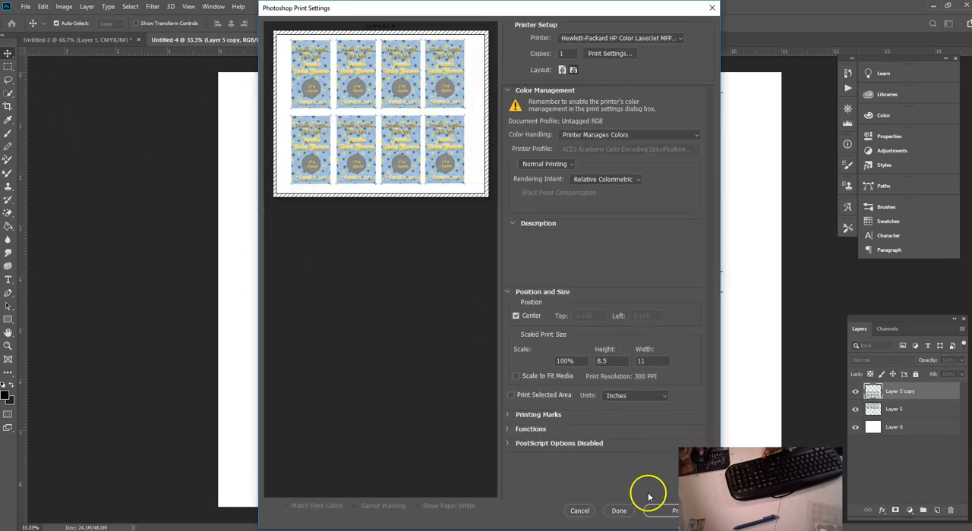
pyautogui.click(660, 512)
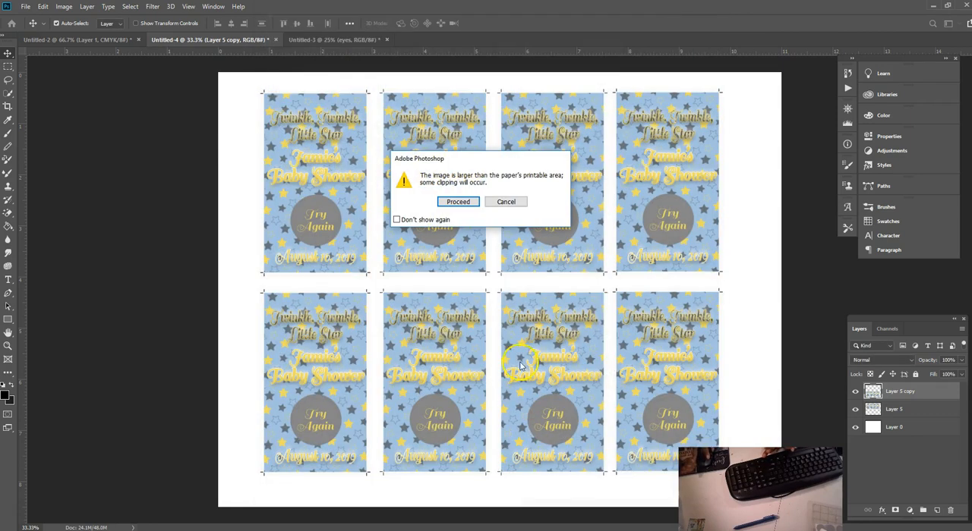
pyautogui.click(464, 202)
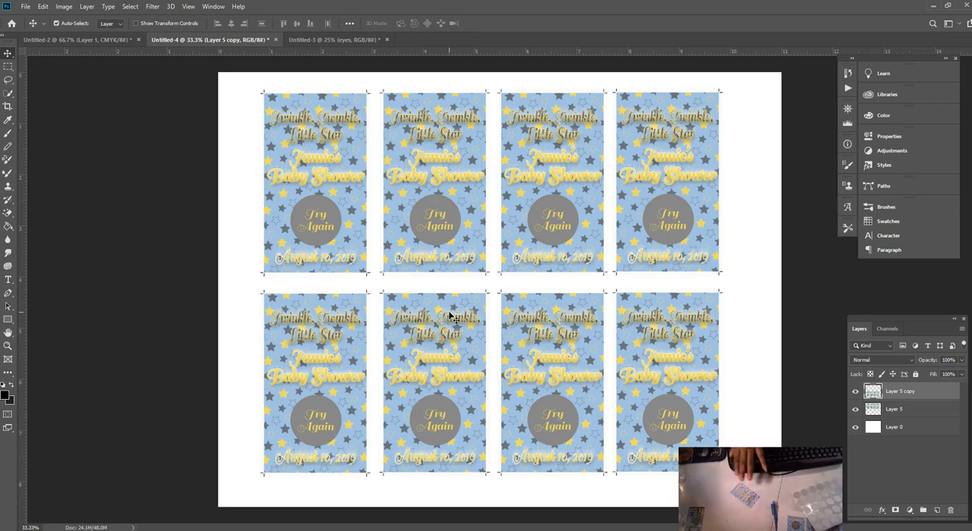
pyautogui.click(439, 298)
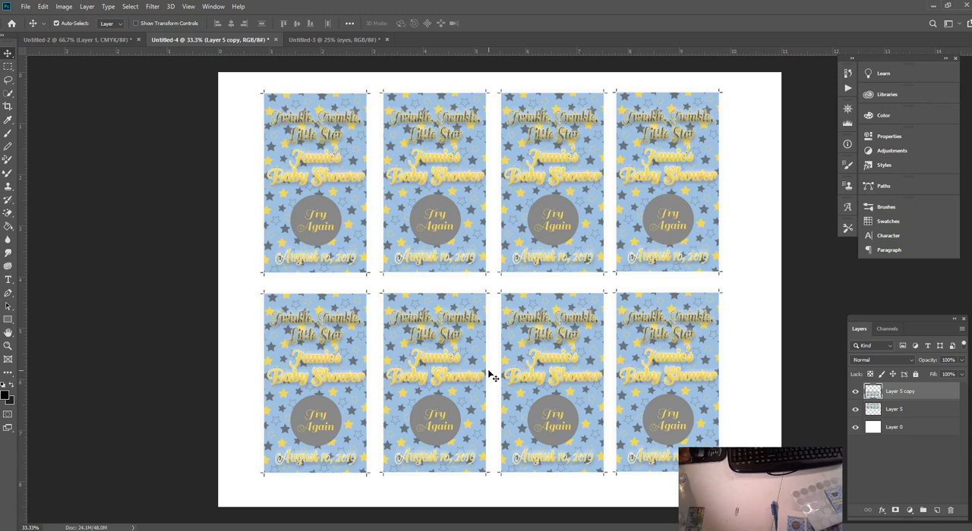
# Step: Save the sheet as a Photoshop PDF named Little Star in the Documents library
pyautogui.click(26, 9)
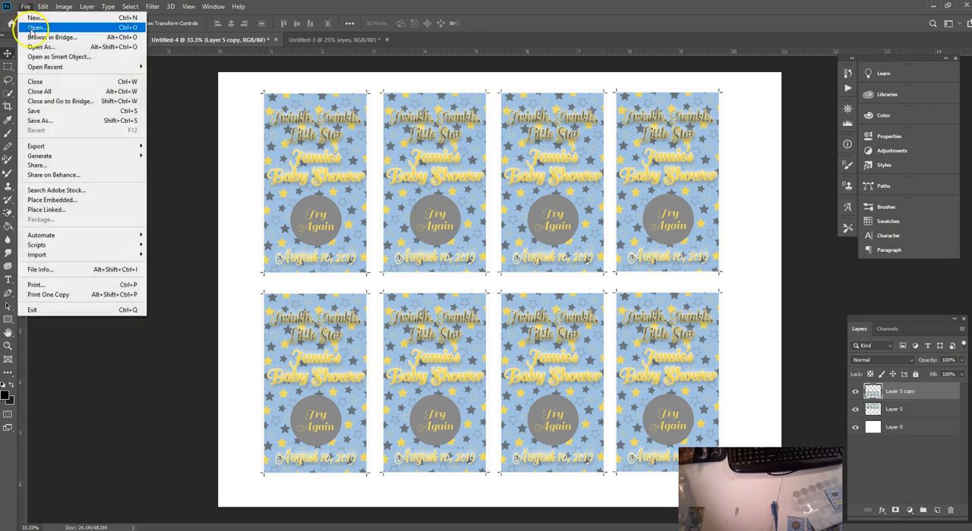
pyautogui.click(43, 122)
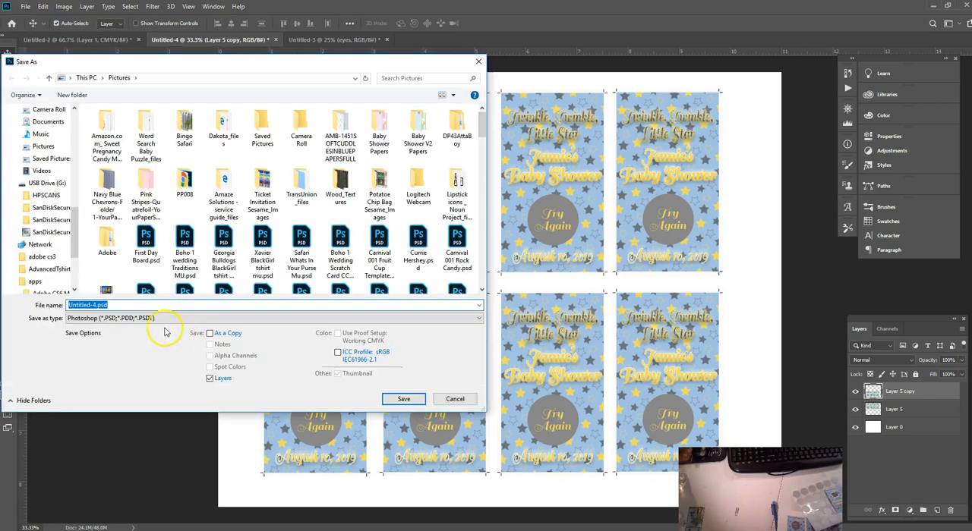
pyautogui.click(151, 319)
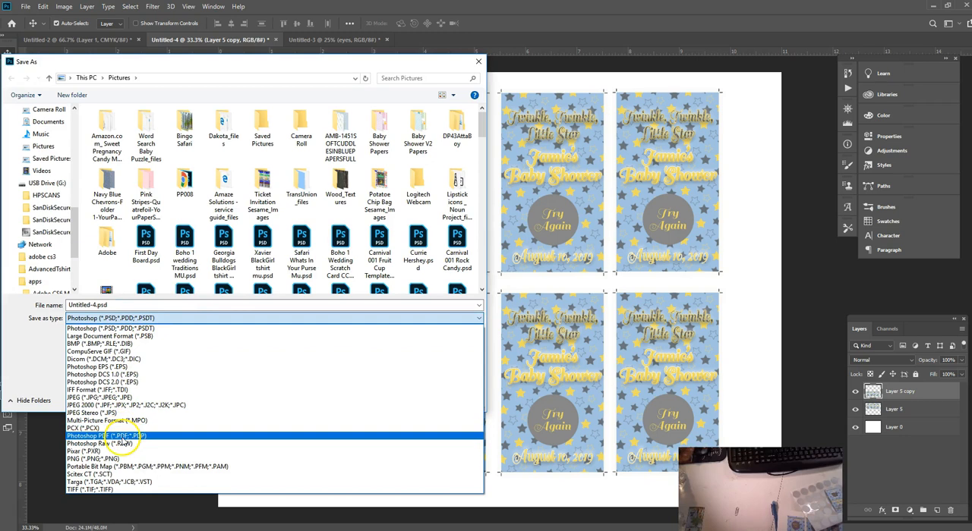
pyautogui.click(122, 438)
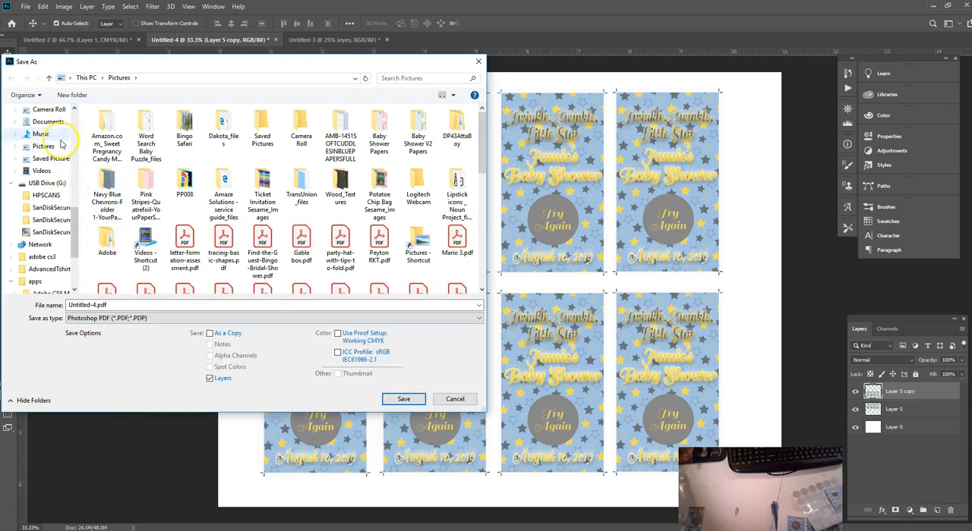
pyautogui.click(106, 305)
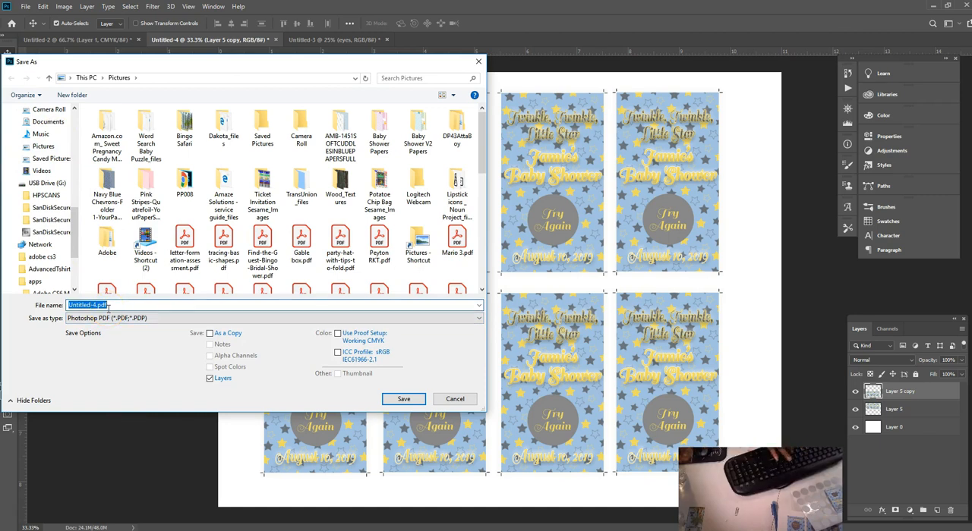
pyautogui.write('Little Star')
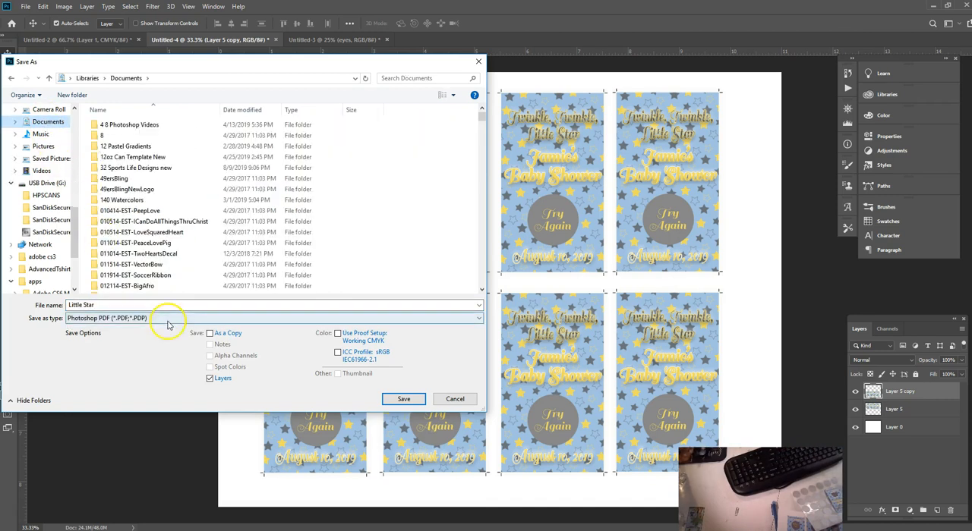
pyautogui.click(404, 399)
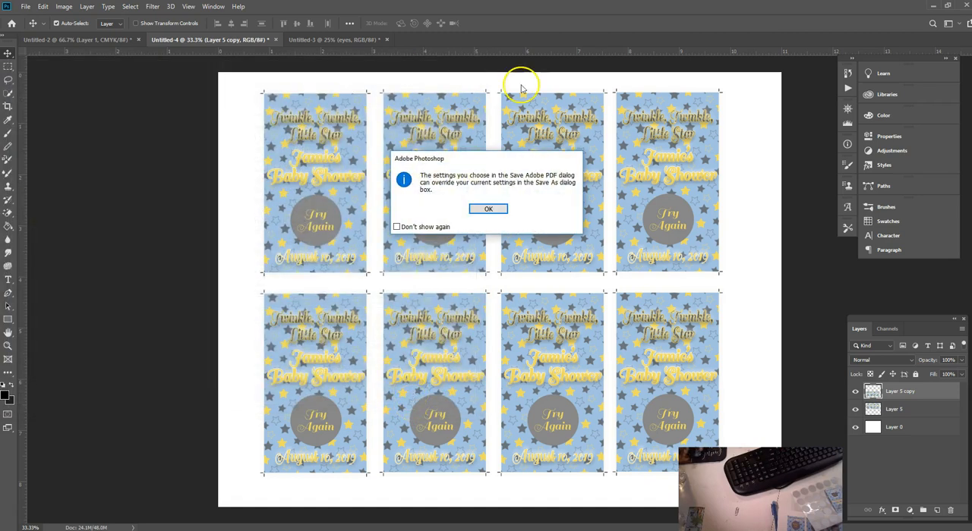
# Step: Turn off Preserve Photoshop Editing Capabilities and Optimize for Fast Web Preview in the PDF options and save the PDF
pyautogui.click(487, 210)
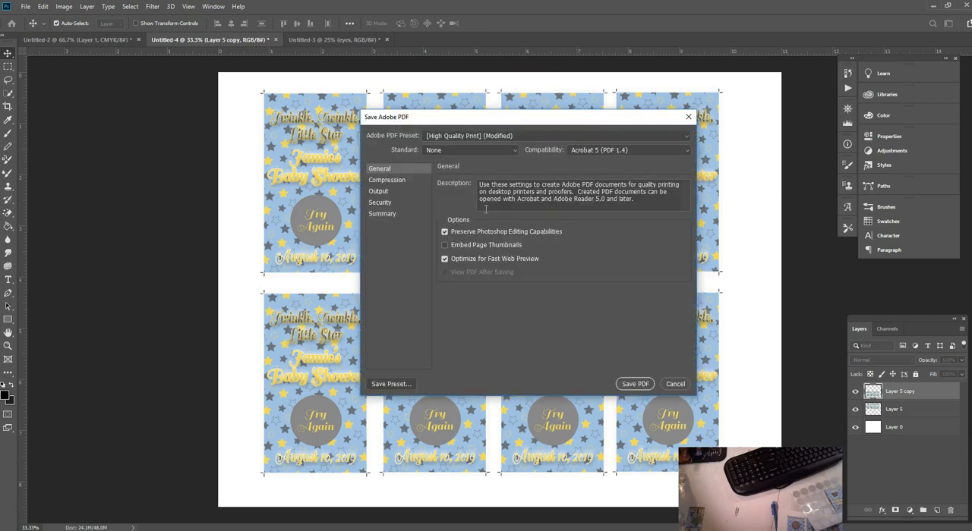
pyautogui.click(445, 232)
pyautogui.click(444, 258)
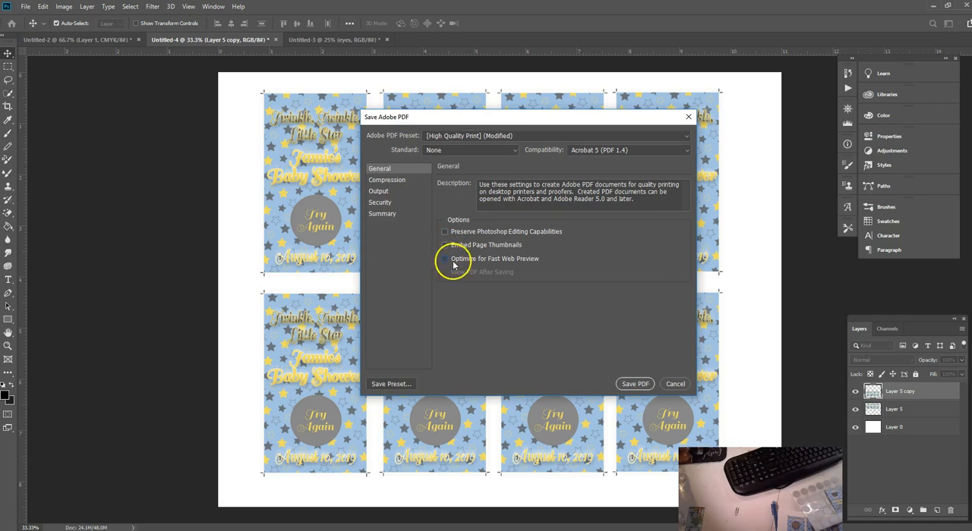
pyautogui.click(636, 384)
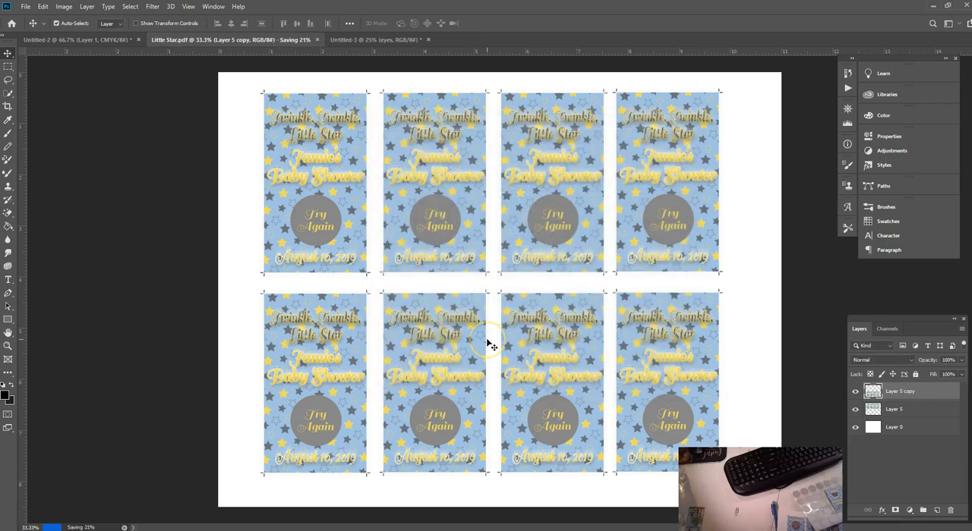